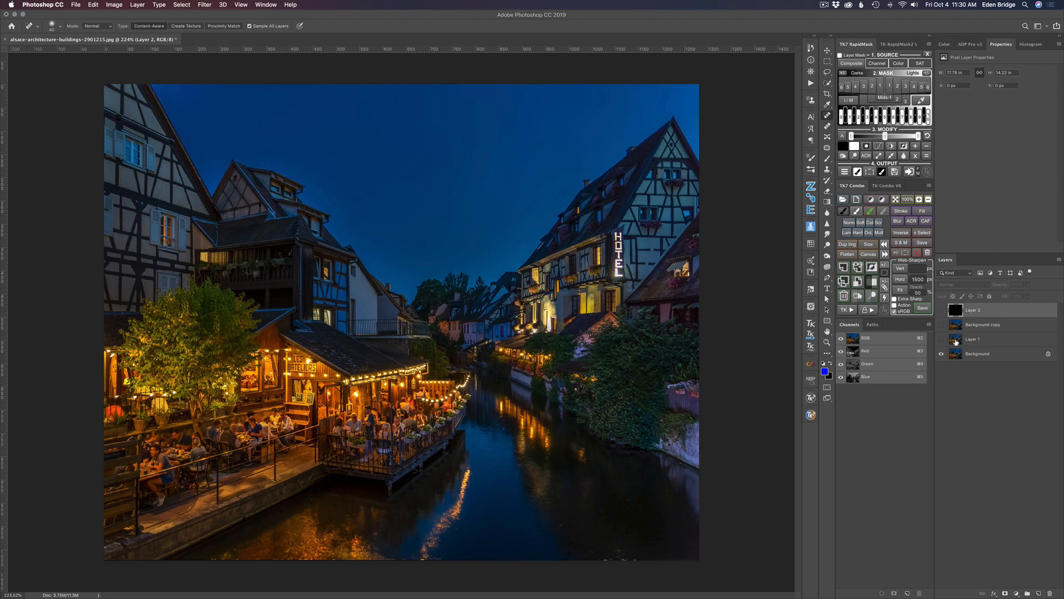
- Toggle the visibility of Layer 1 to compare the night scene with and without the flare effects
left_click(942, 339)
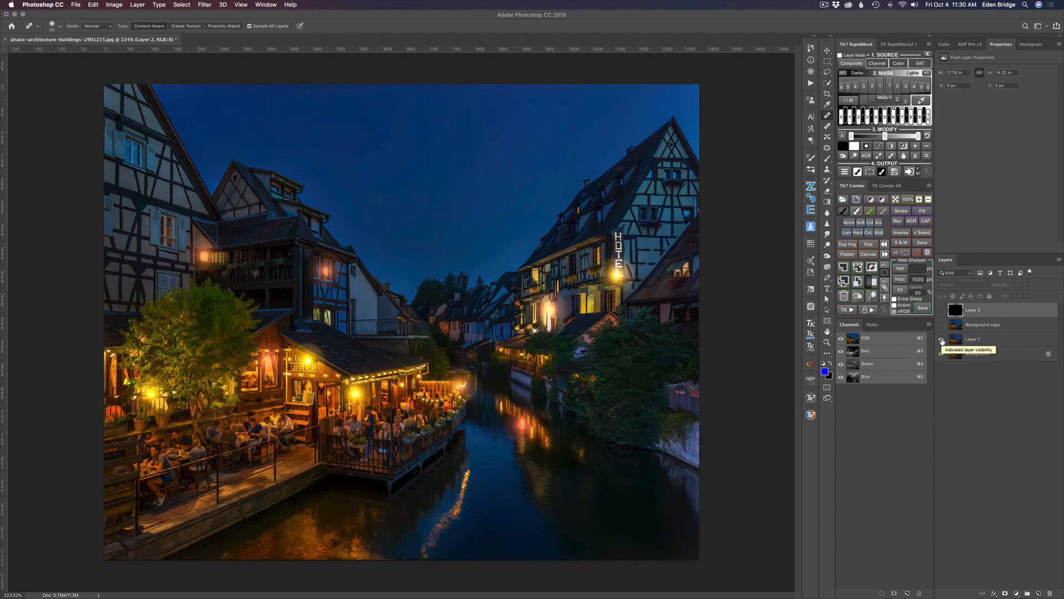
left_click(941, 341)
left_click(941, 341)
left_click(941, 341)
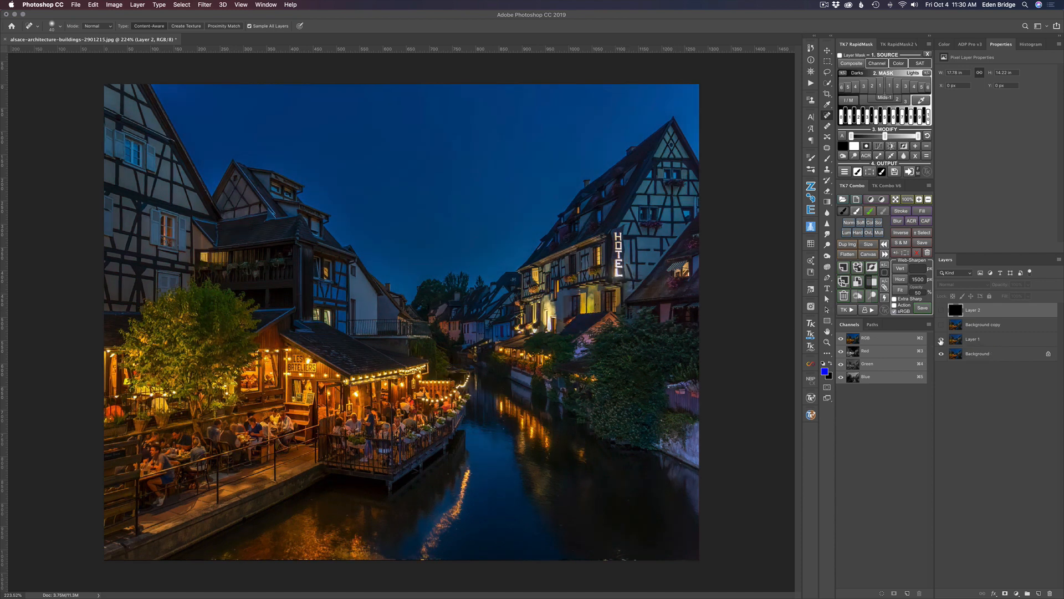
left_click(941, 341)
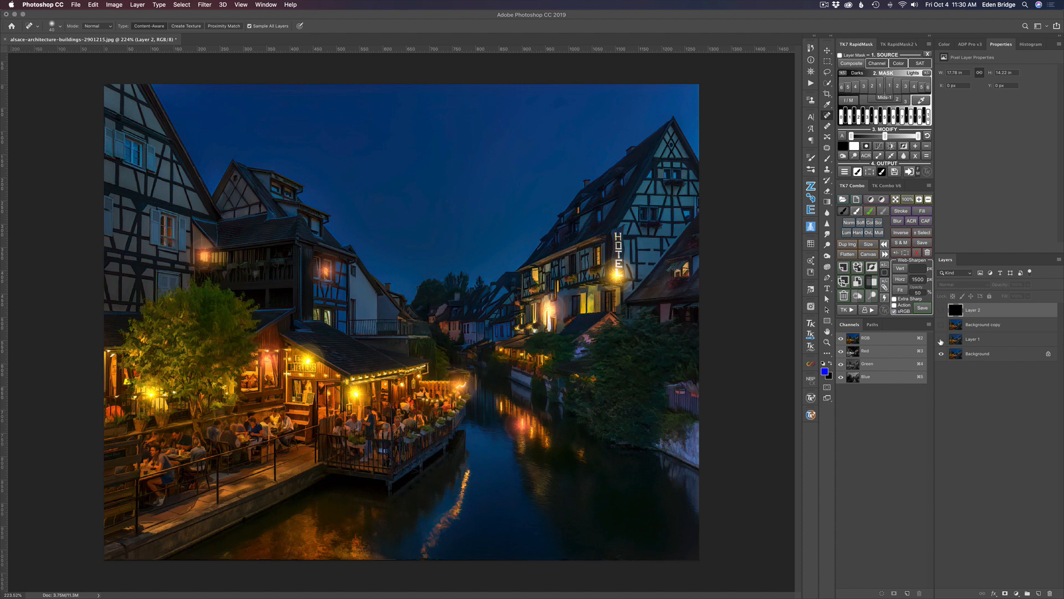
left_click(940, 341)
left_click(940, 341)
- Show the black Layer 2 and open it in the Topaz Studio 2 filter
left_click(940, 312)
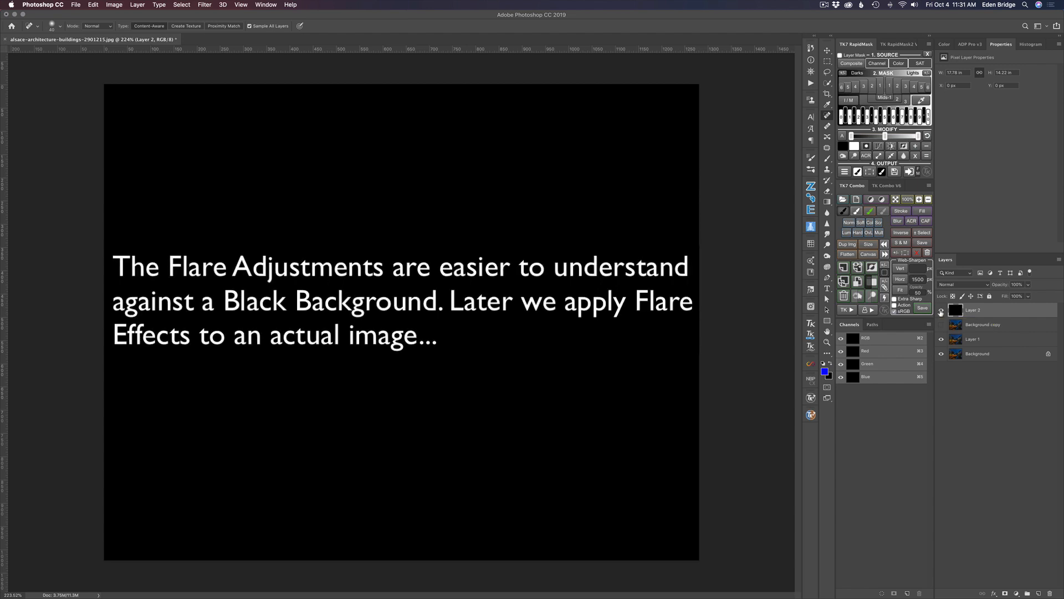
left_click(205, 5)
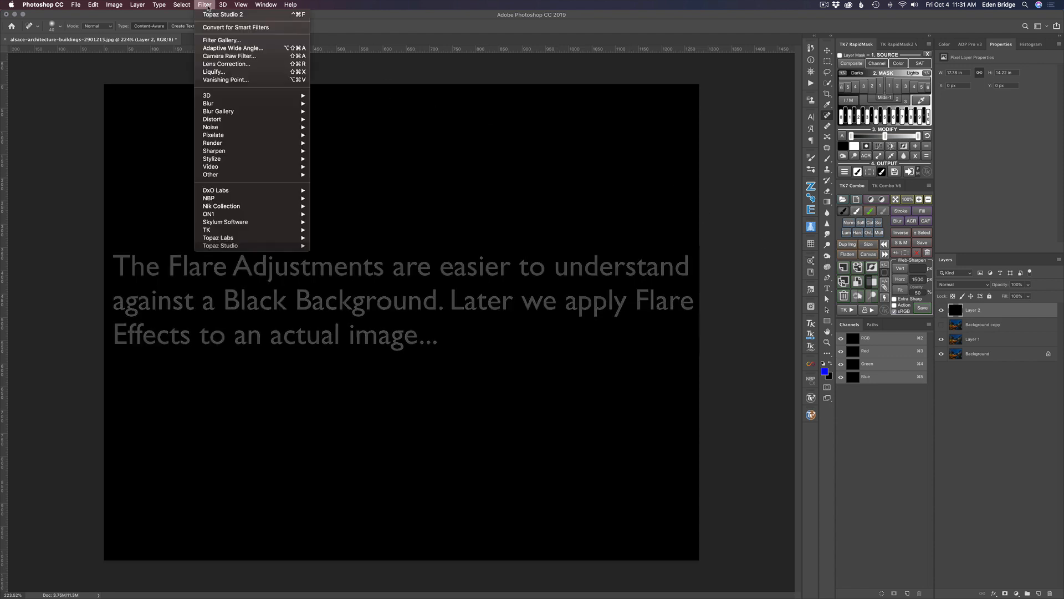
mouse_move(235, 237)
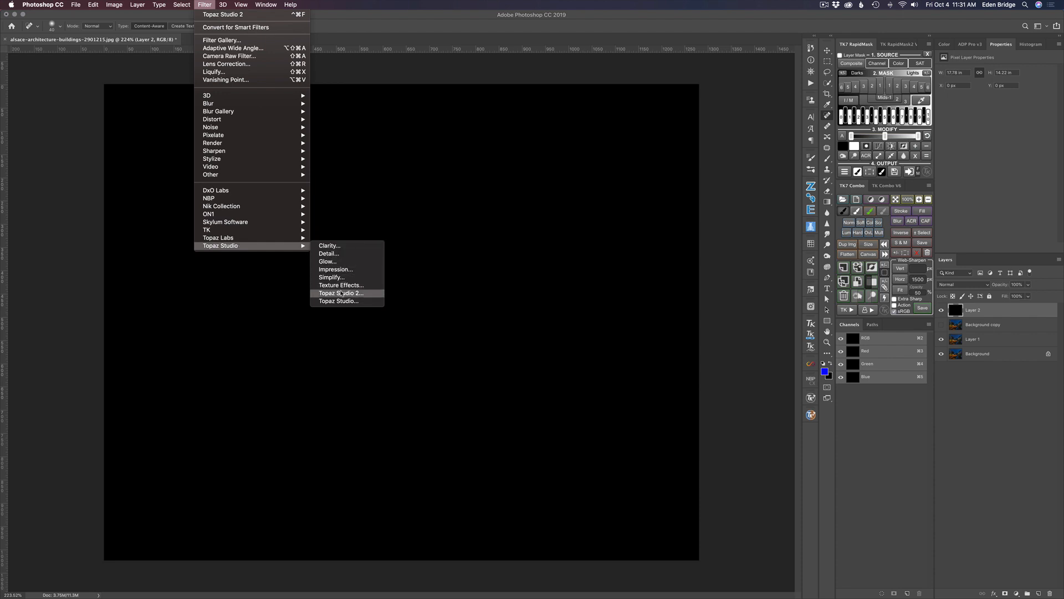
left_click(343, 293)
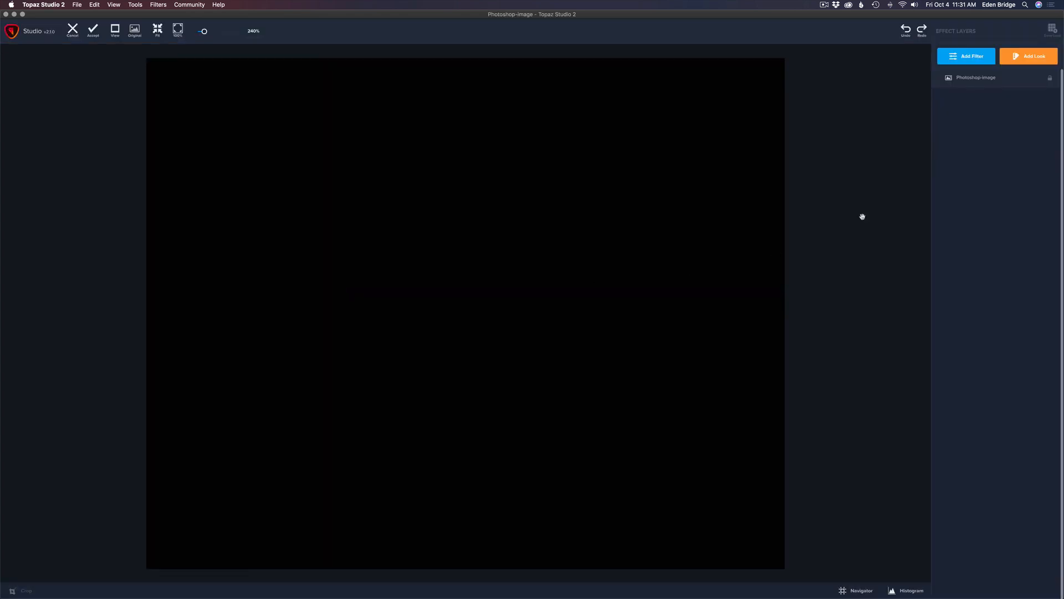
- Add the stylistic Flare filter to the black image
left_click(971, 60)
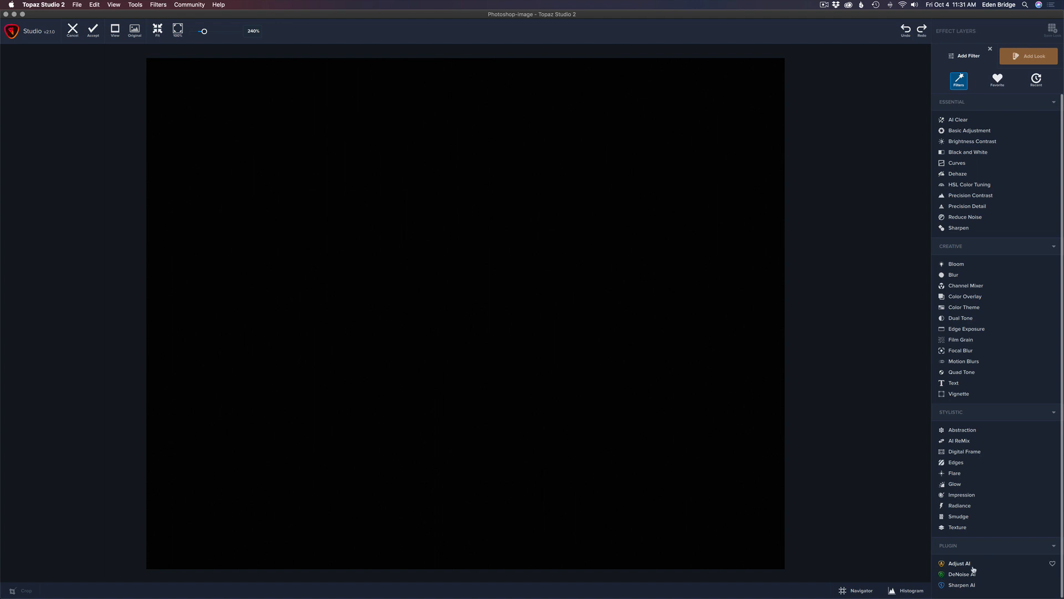
left_click(159, 5)
mouse_move(177, 53)
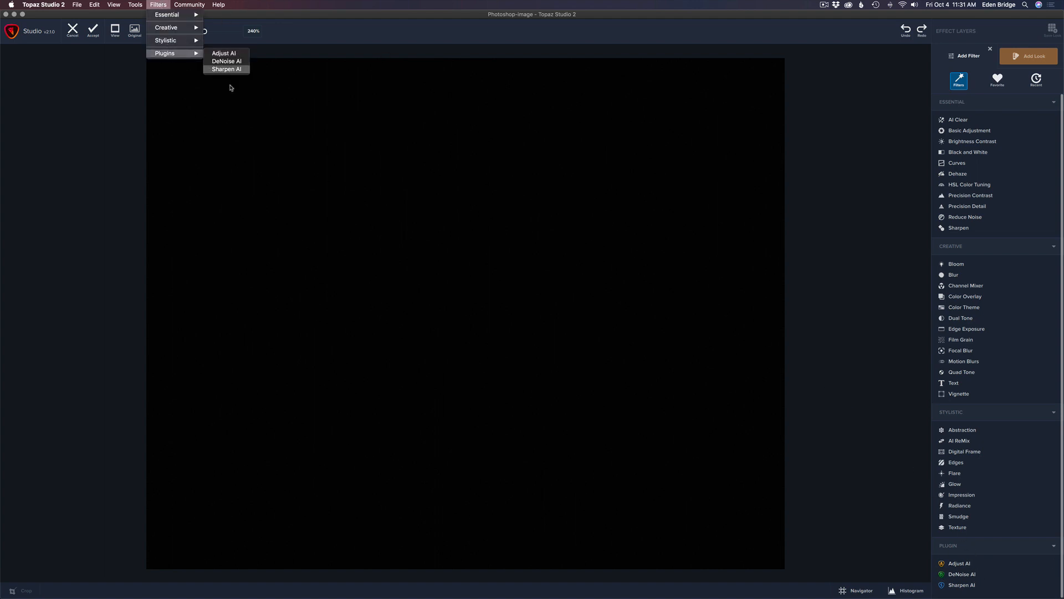
left_click(325, 34)
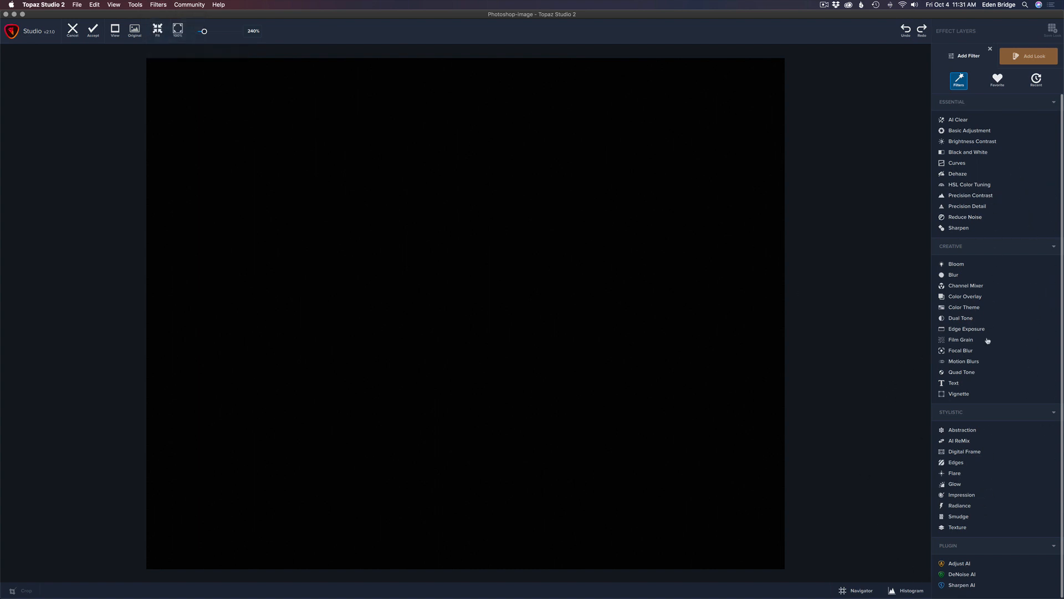
left_click(956, 473)
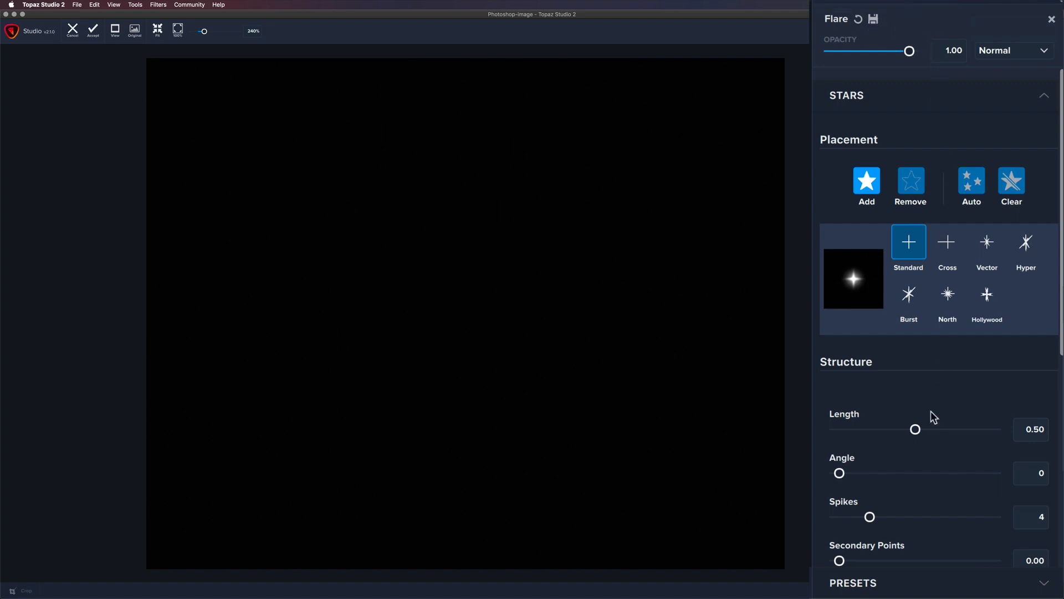
- Browse the Flare presets in the single-column and two-column thumbnail layouts, and collapse the preset list
left_click(877, 584)
scroll(942, 265, "down", 15)
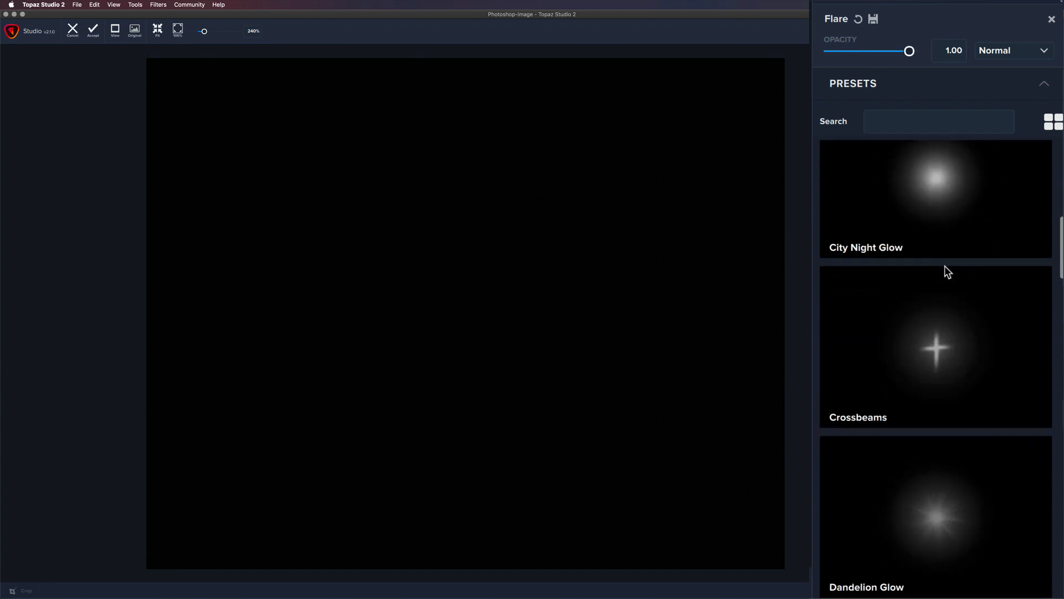
scroll(944, 267, "up", 15)
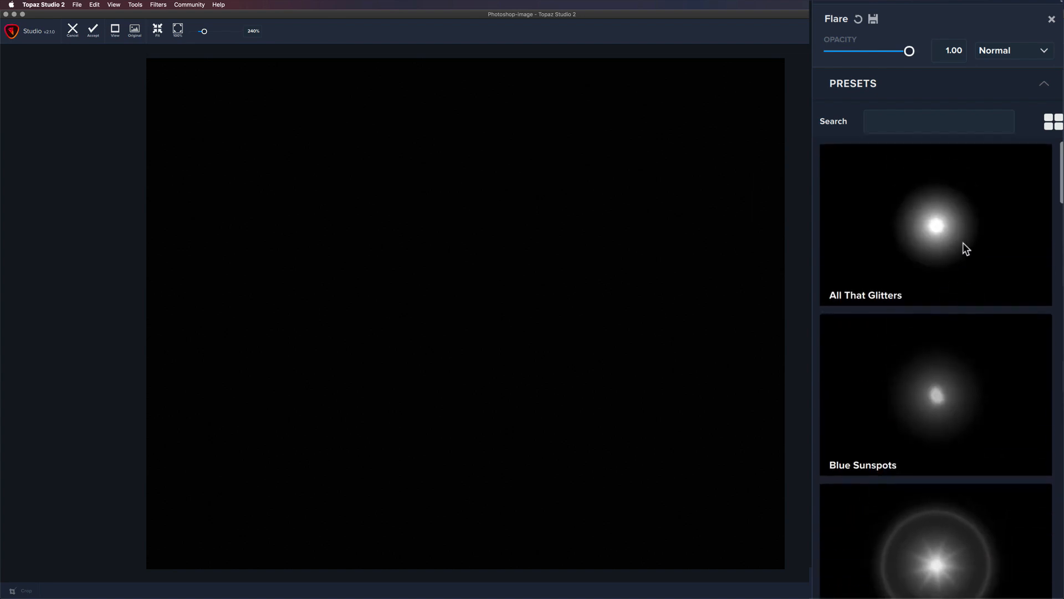
left_click(1054, 126)
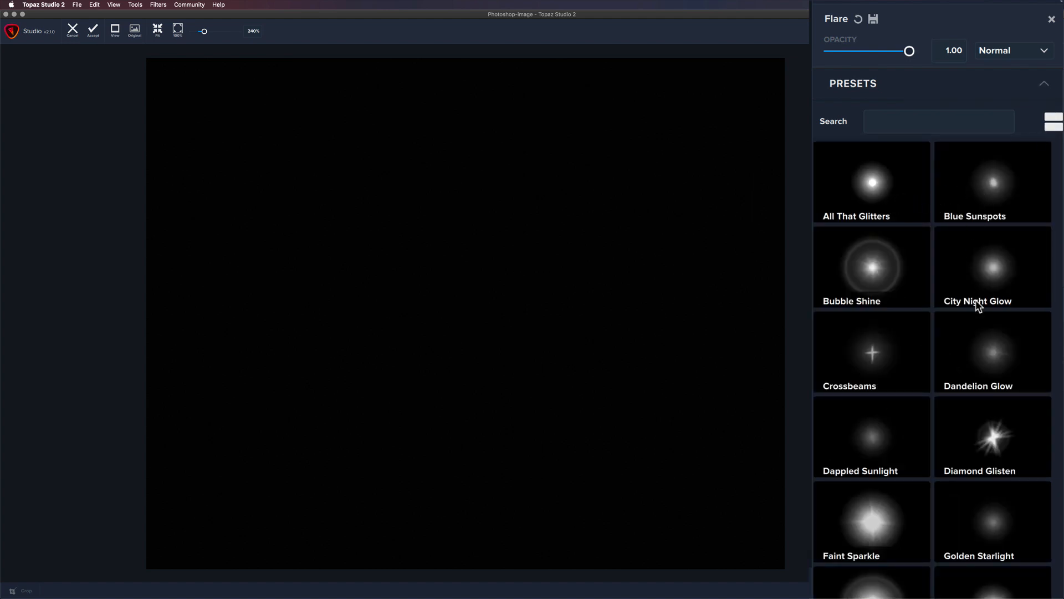
scroll(965, 270, "down", 7)
scroll(966, 269, "up", 3)
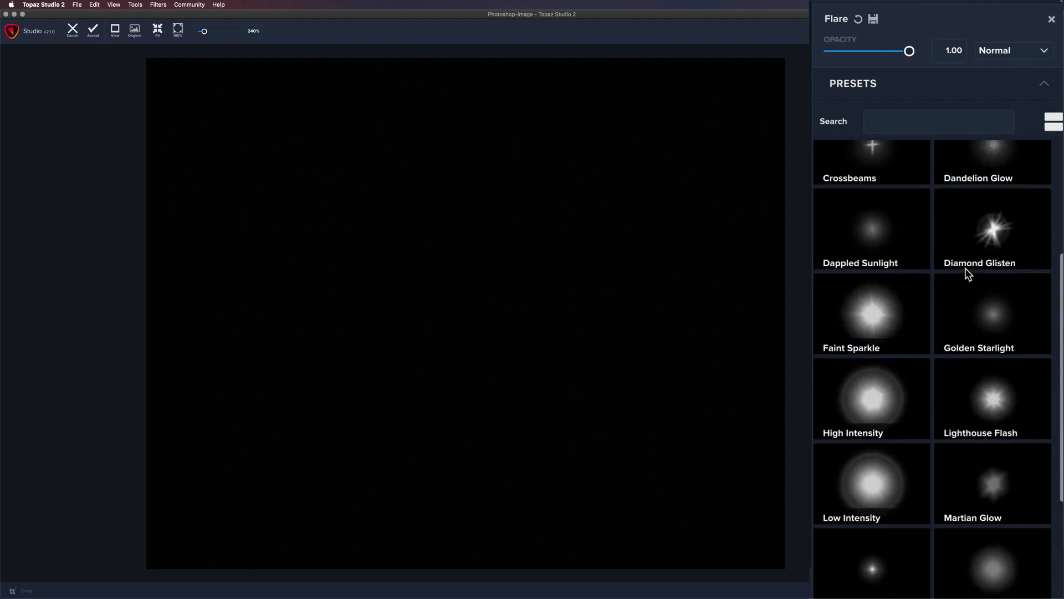
scroll(966, 268, "down", 3)
scroll(966, 267, "up", 7)
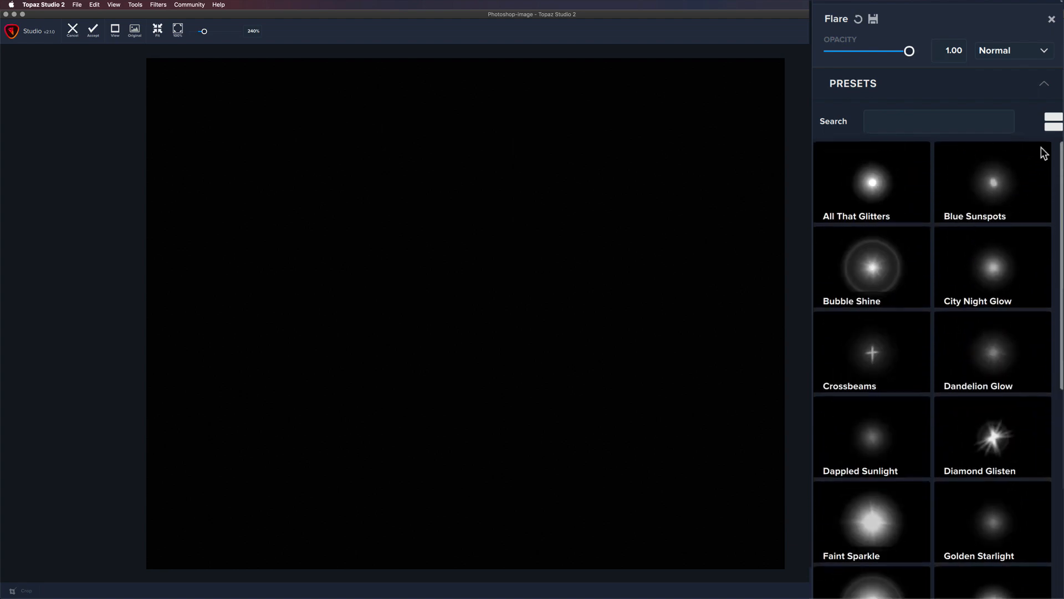
left_click(1052, 122)
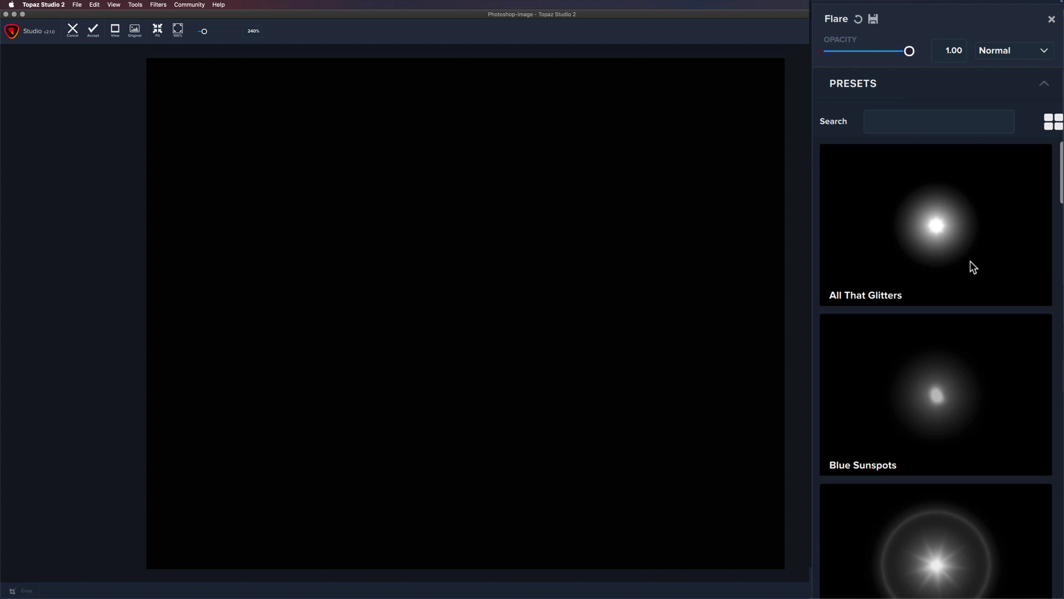
scroll(973, 265, "down", 6)
scroll(973, 265, "up", 6)
left_click(921, 88)
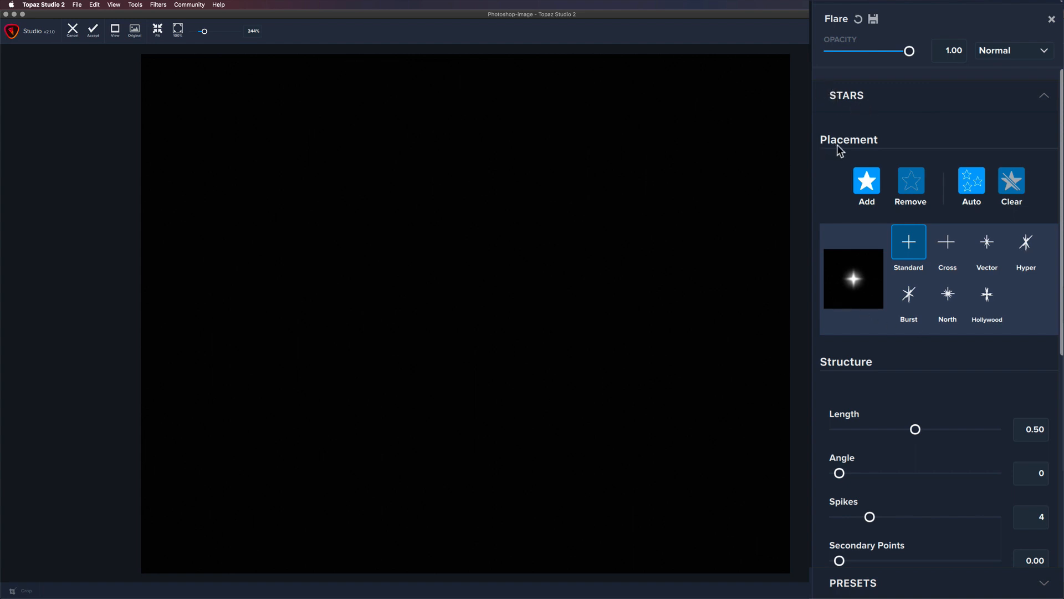
- Look through the Flare filter's Stars settings, including Placement, Structure and Appearance
scroll(861, 216, "down", 5)
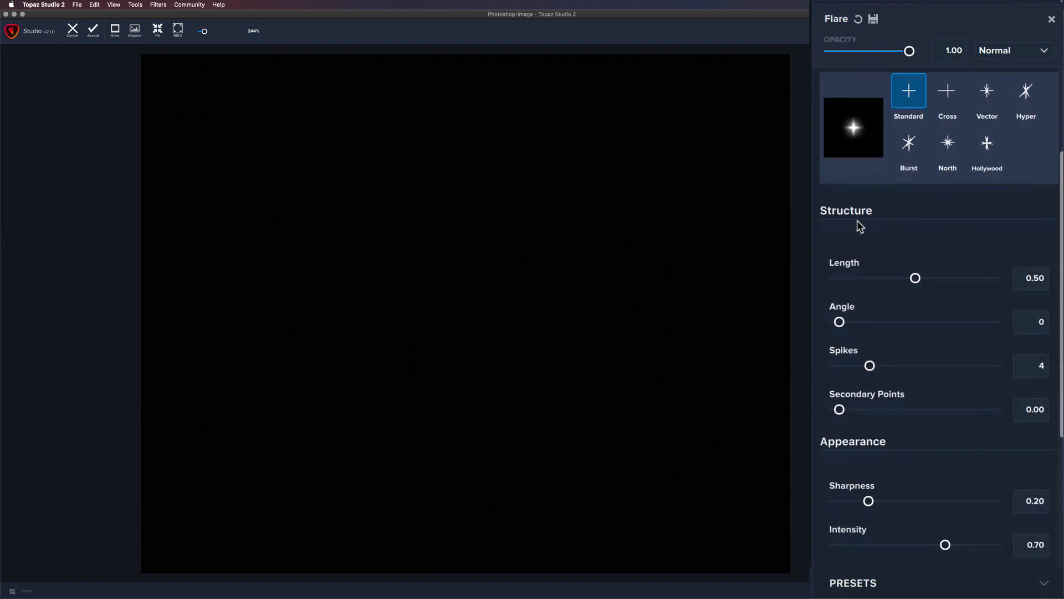
scroll(857, 220, "down", 4)
scroll(852, 158, "up", 9)
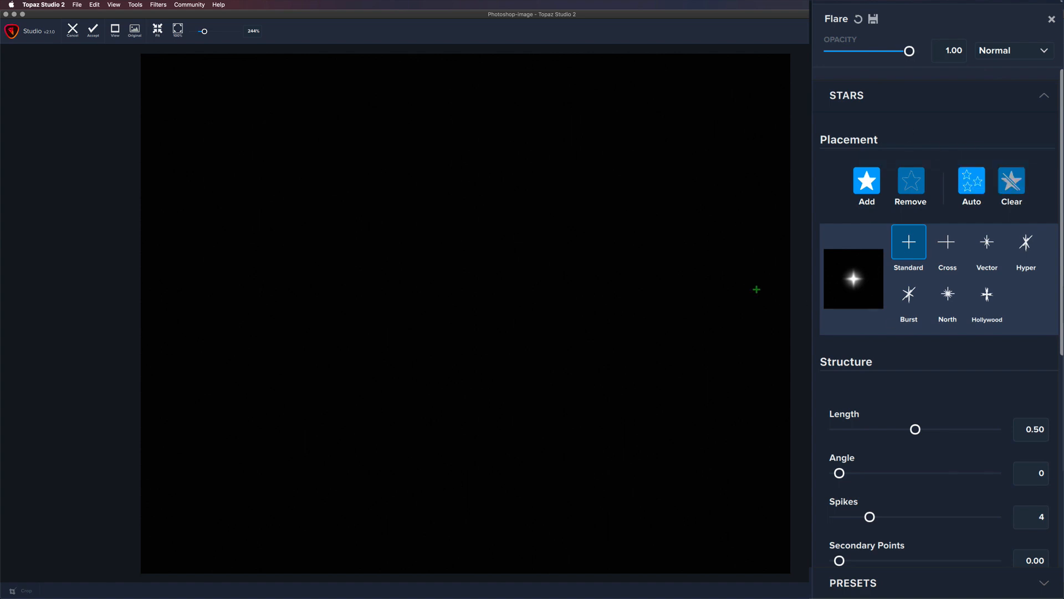
- Try automatic star placement, reset the Flare filter, and switch star placement to Remove and back to Add
left_click(977, 183)
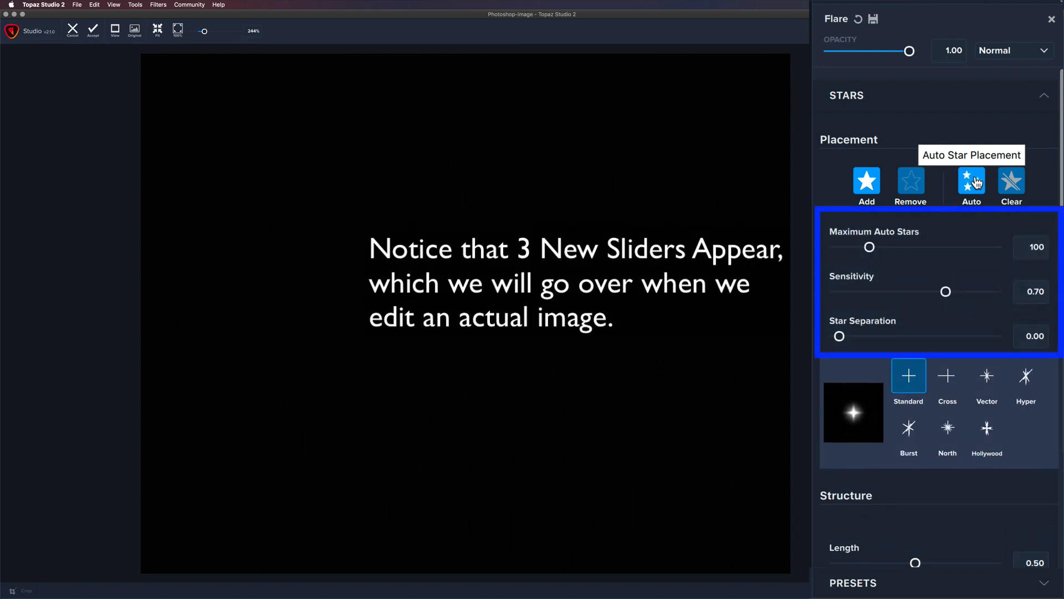
left_click(859, 20)
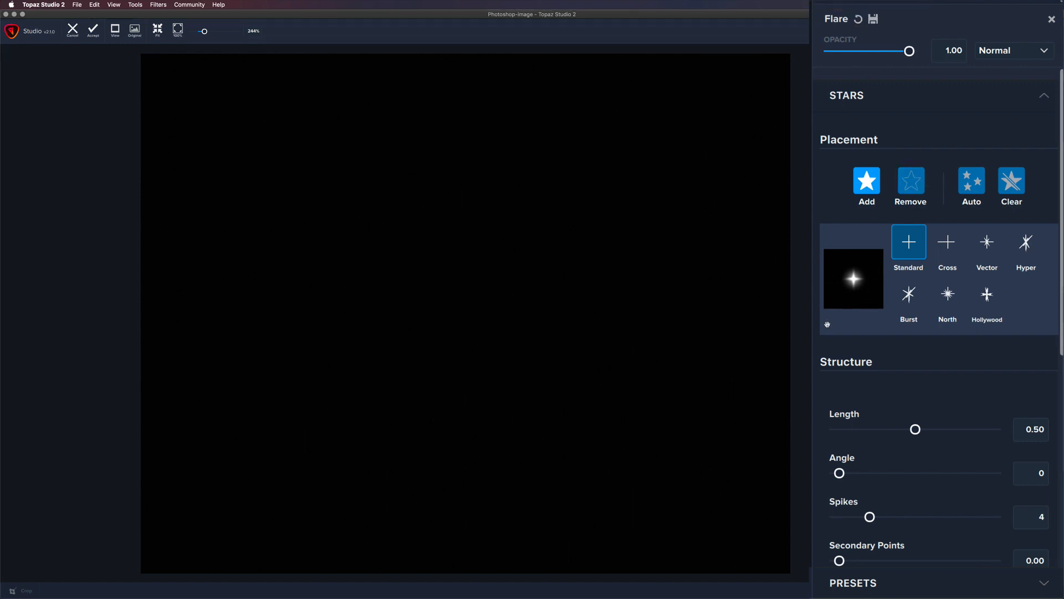
left_click(915, 184)
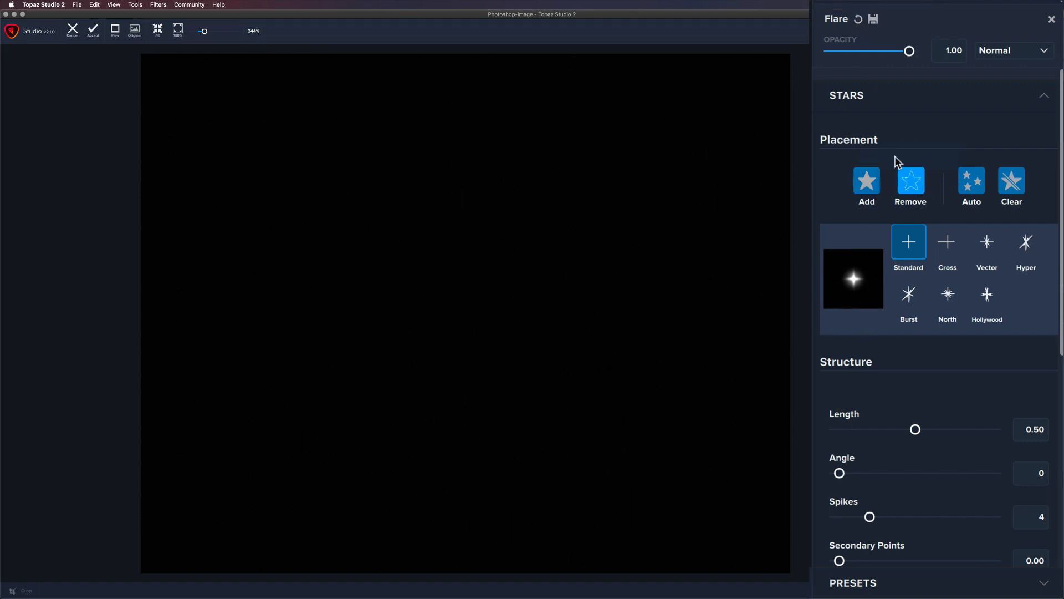
left_click(867, 181)
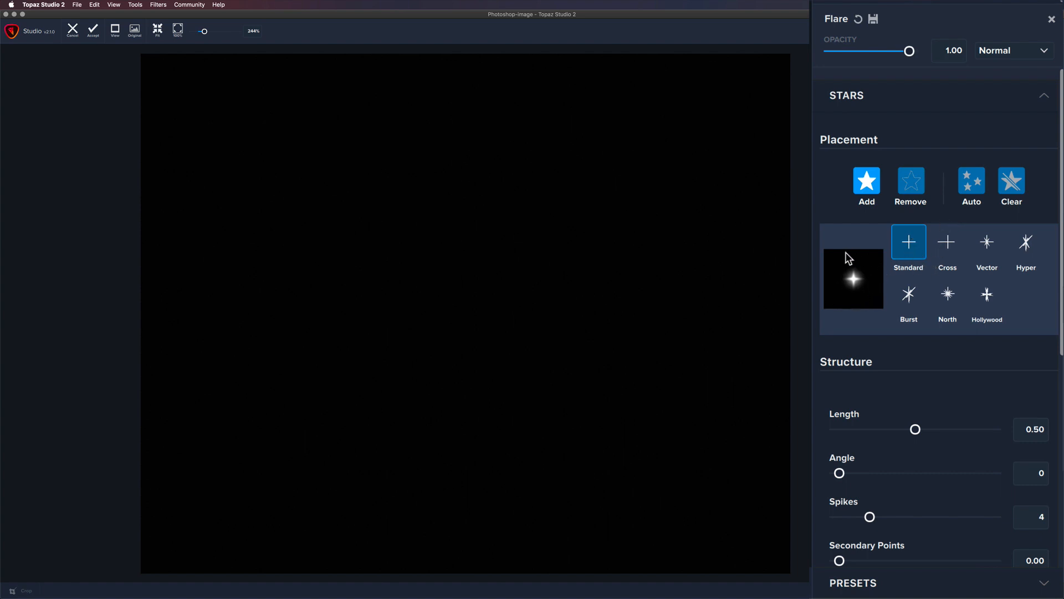
- Preview the Cross, Vector, Hyper, Burst, North and Hollywood star types, and return to Standard
left_click(951, 247)
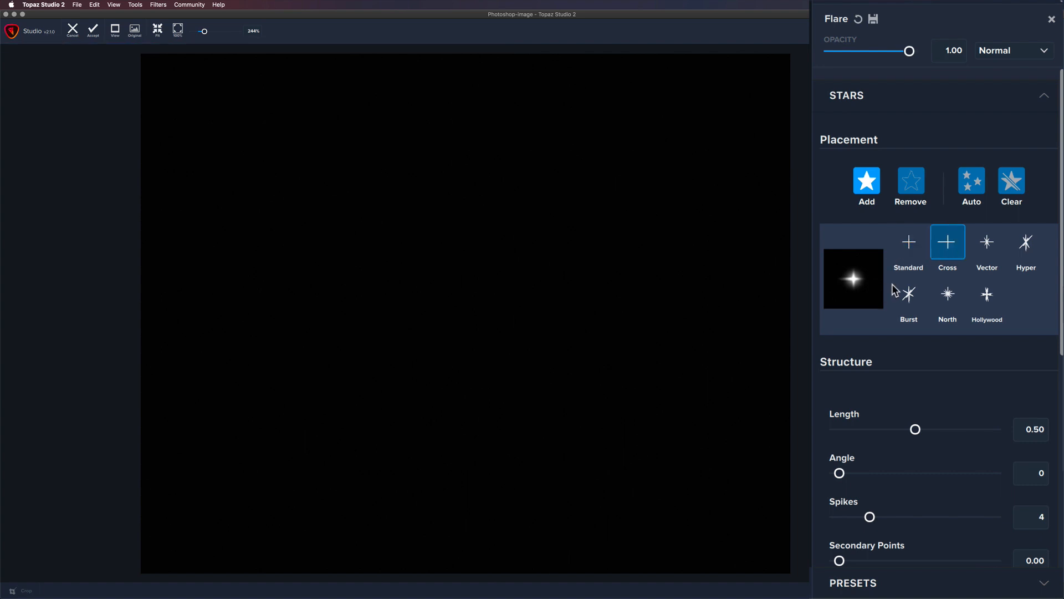
left_click(987, 246)
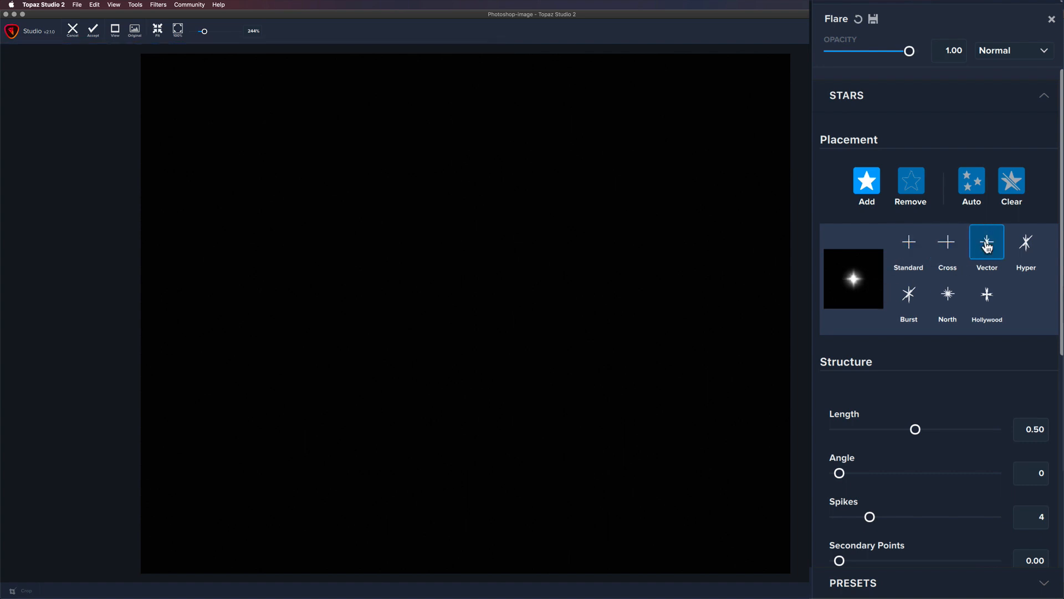
left_click(1028, 250)
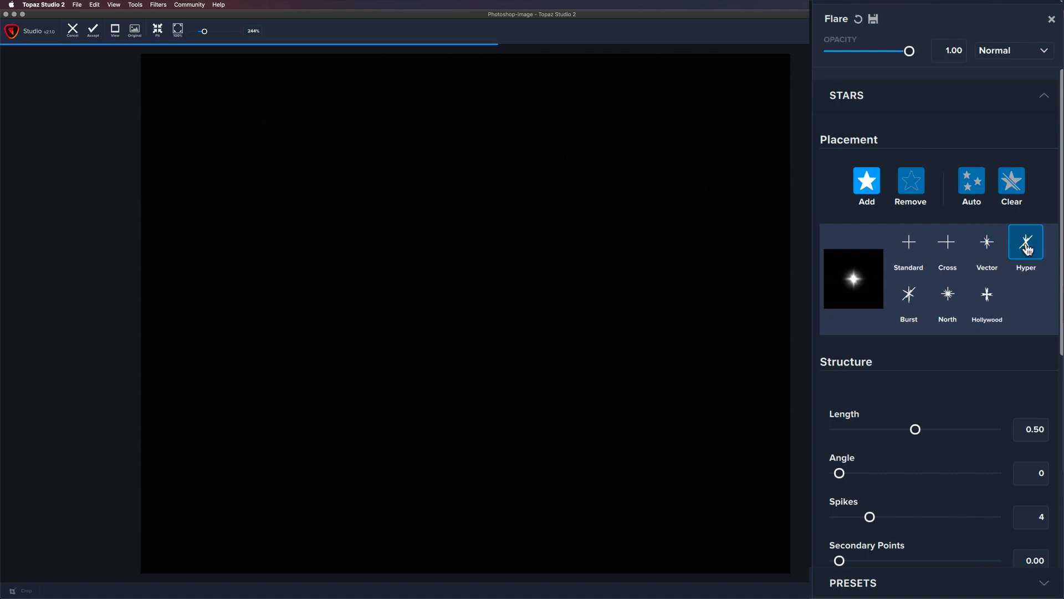
left_click(912, 297)
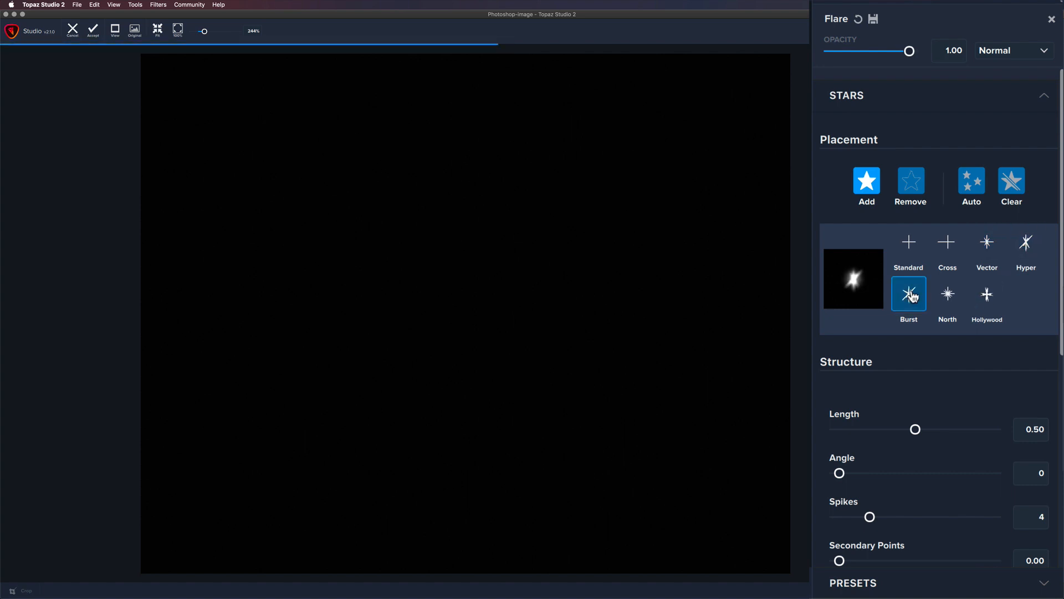
left_click(948, 296)
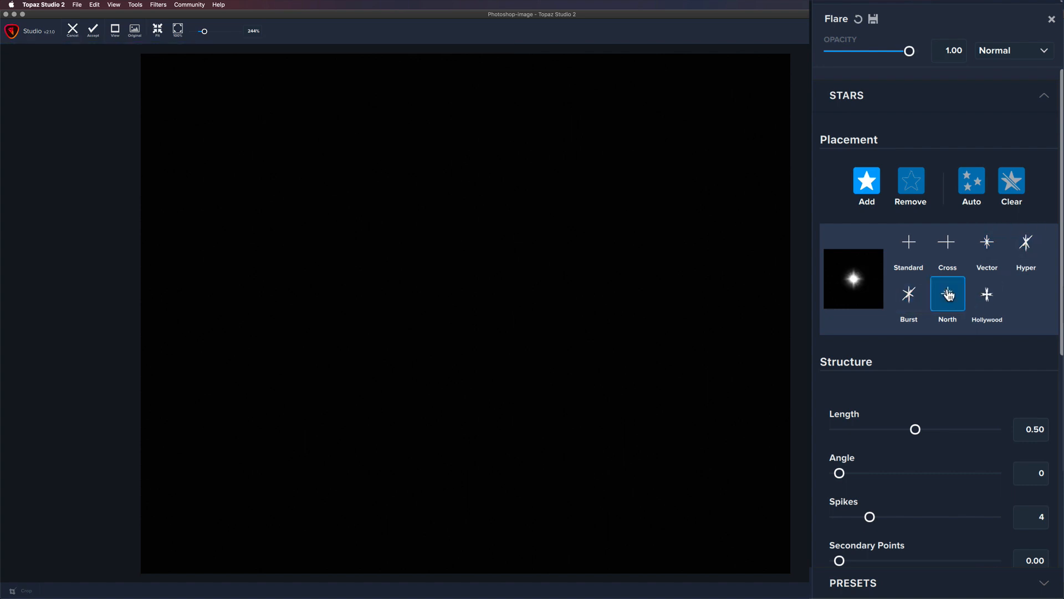
left_click(987, 294)
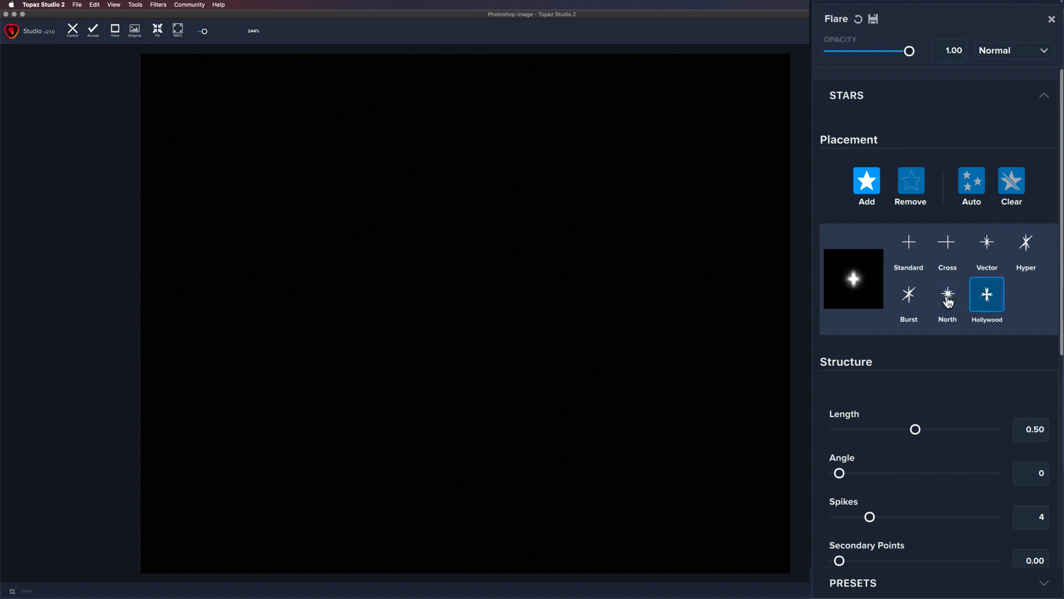
left_click(910, 244)
- Add three Standard stars to the black canvas in a triangle: two side by side near the top and one centred below them
left_click(867, 185)
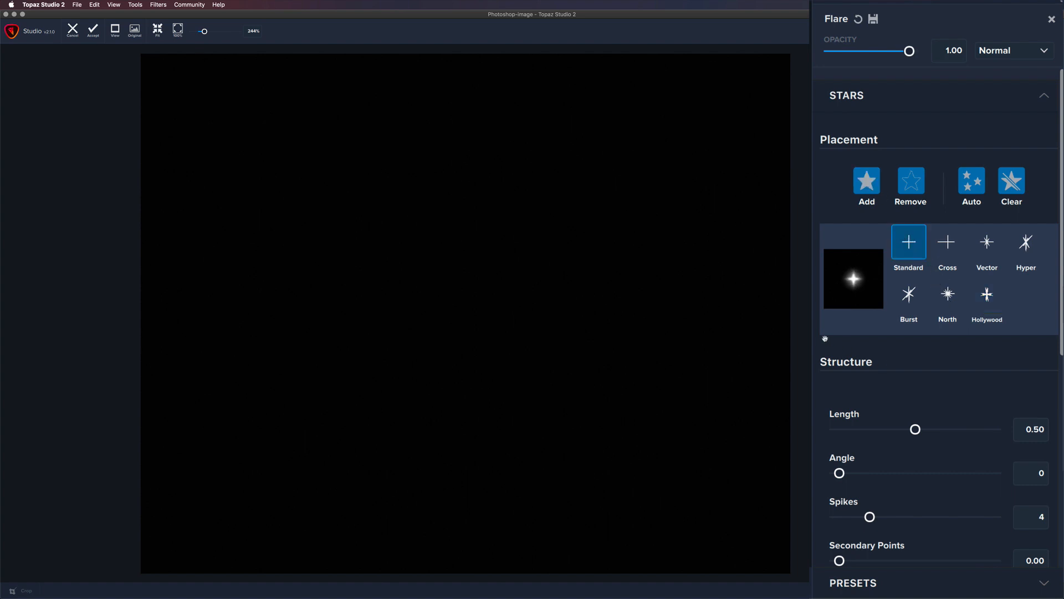
left_click(867, 181)
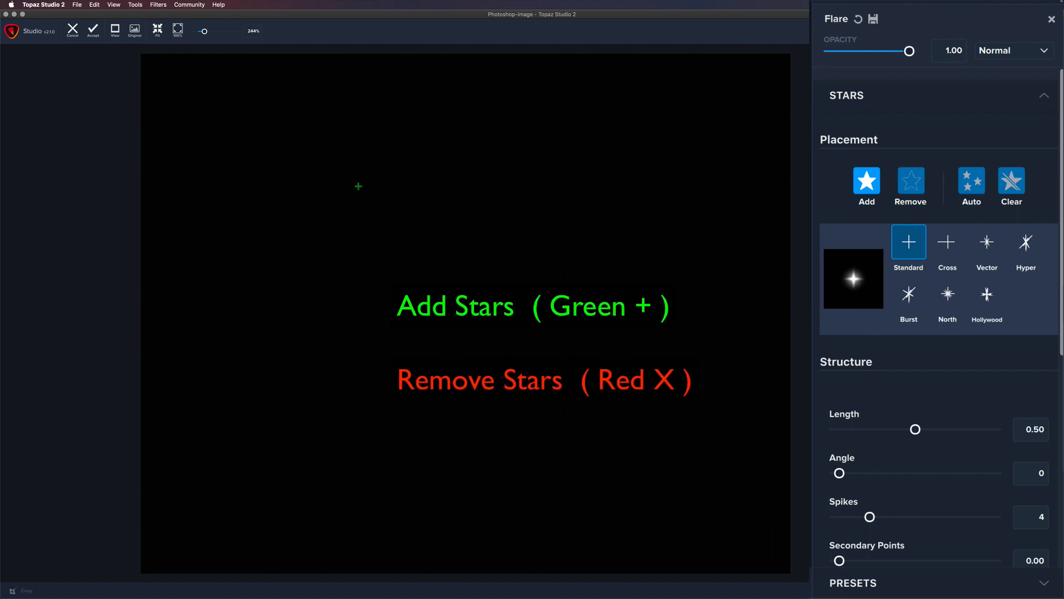
left_click(329, 143)
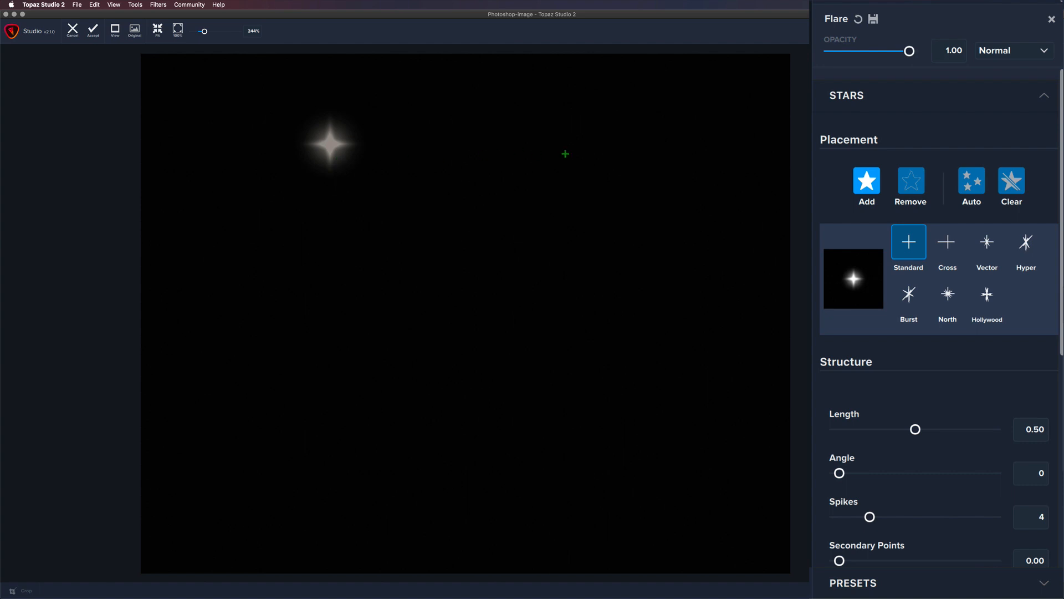
left_click(600, 145)
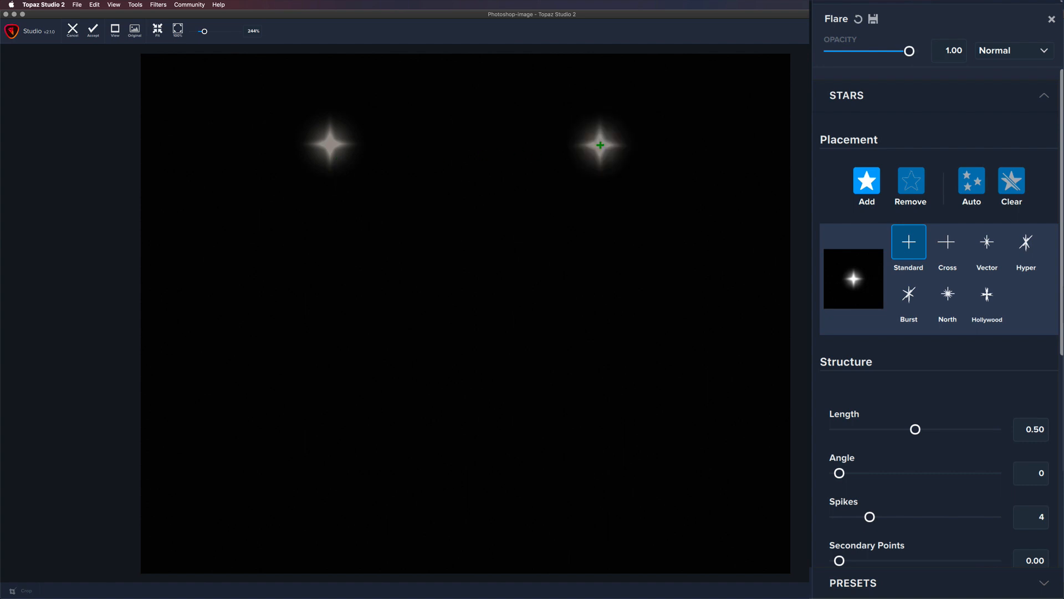
left_click(468, 265)
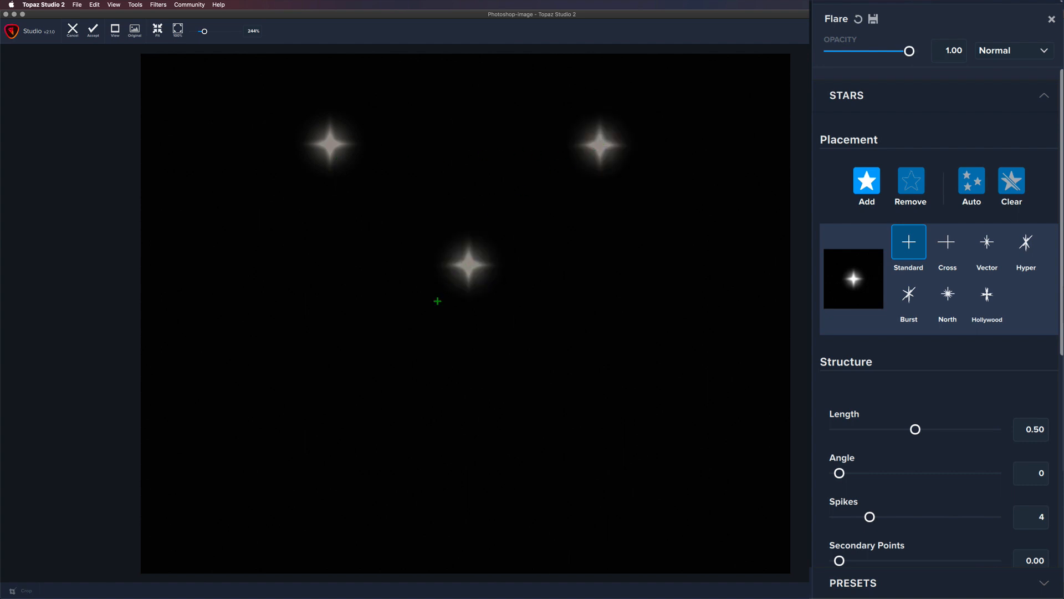
- Add six stars in a smile-shaped arc across the lower canvas, and remove and re-place the centre star above it
left_click(265, 361)
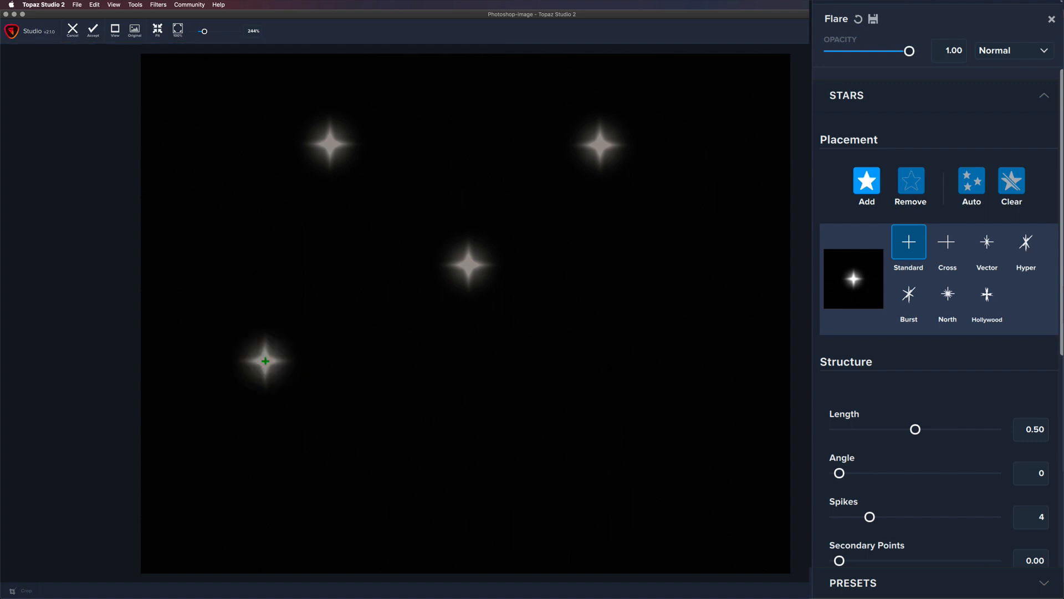
left_click(343, 398)
left_click(446, 412)
left_click(552, 401)
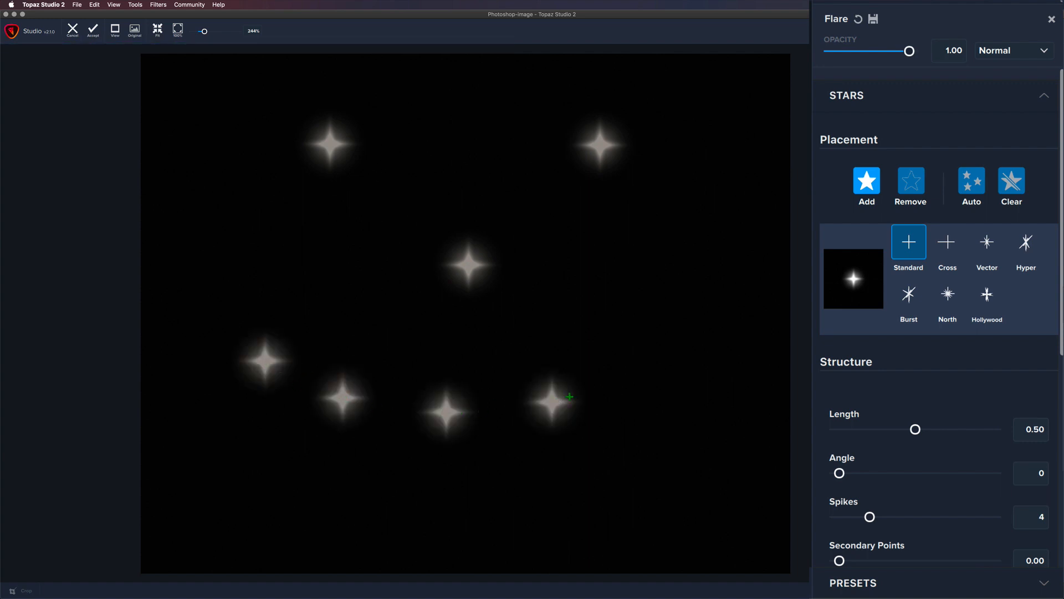
left_click(636, 368)
left_click(697, 325)
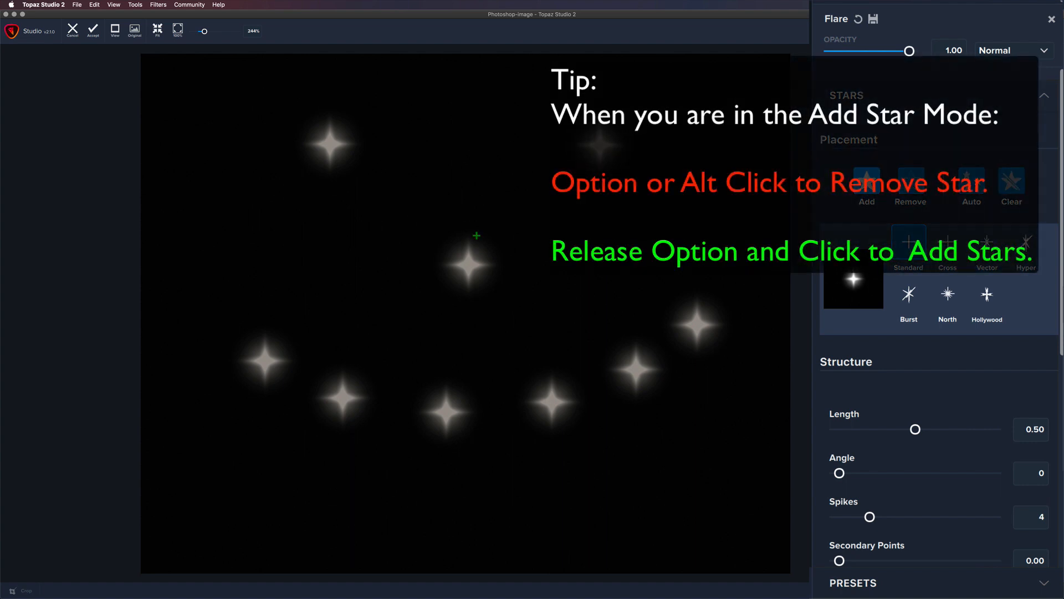
left_click(470, 263, "alt")
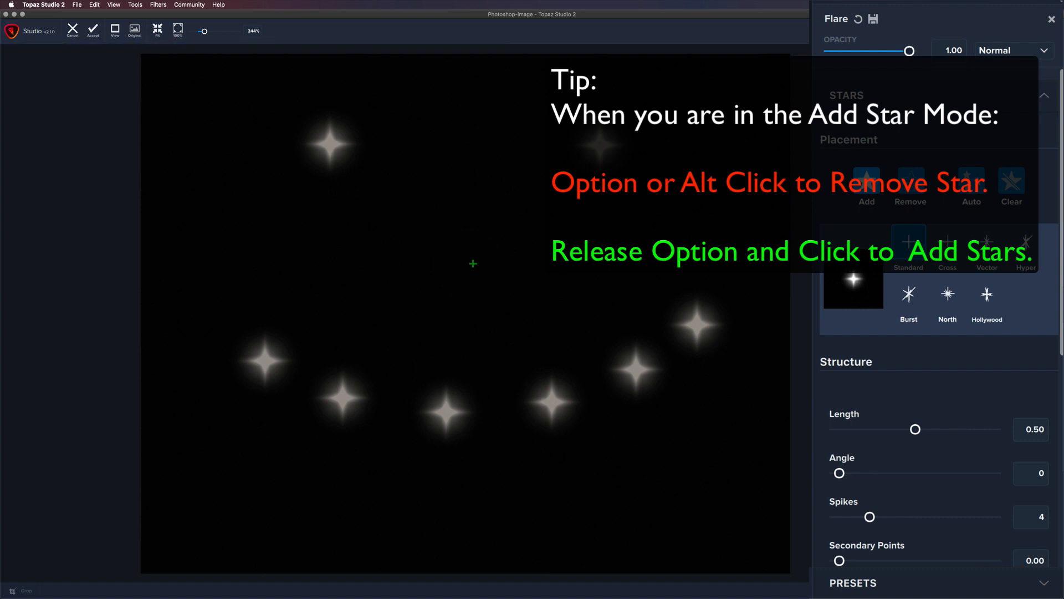
left_click(475, 261)
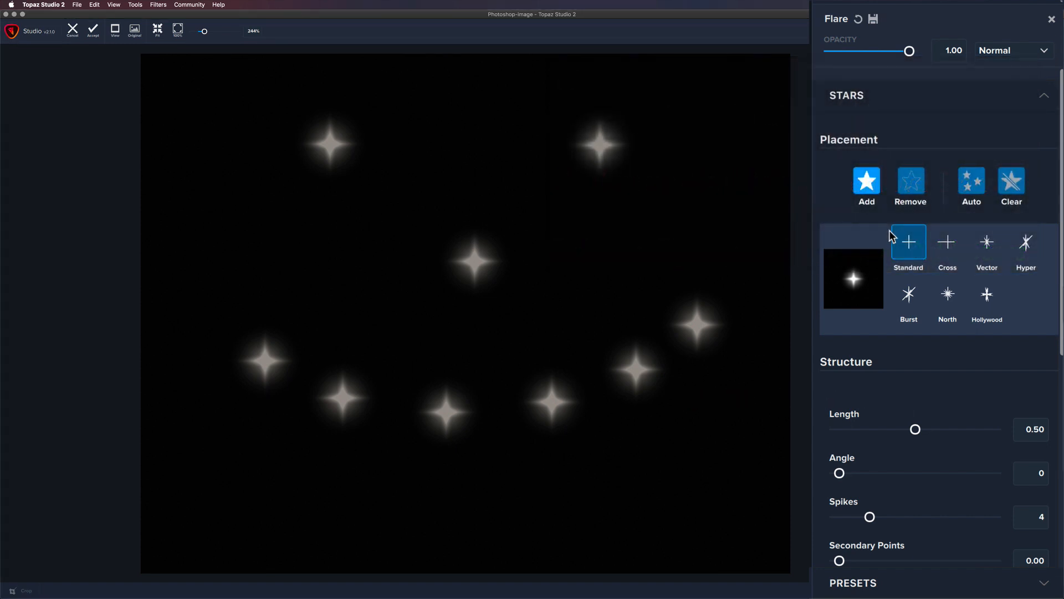
- Compare the Cross, Vector, Hyper, Burst, North and Hollywood types on the smiley of placed stars, and switch back to Standard
left_click(949, 246)
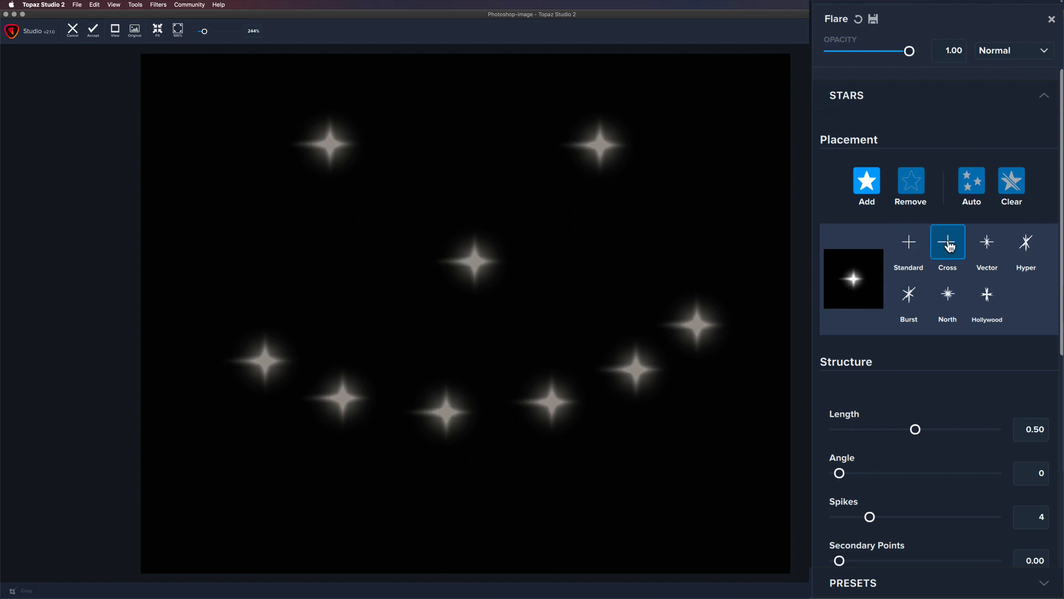
left_click(987, 245)
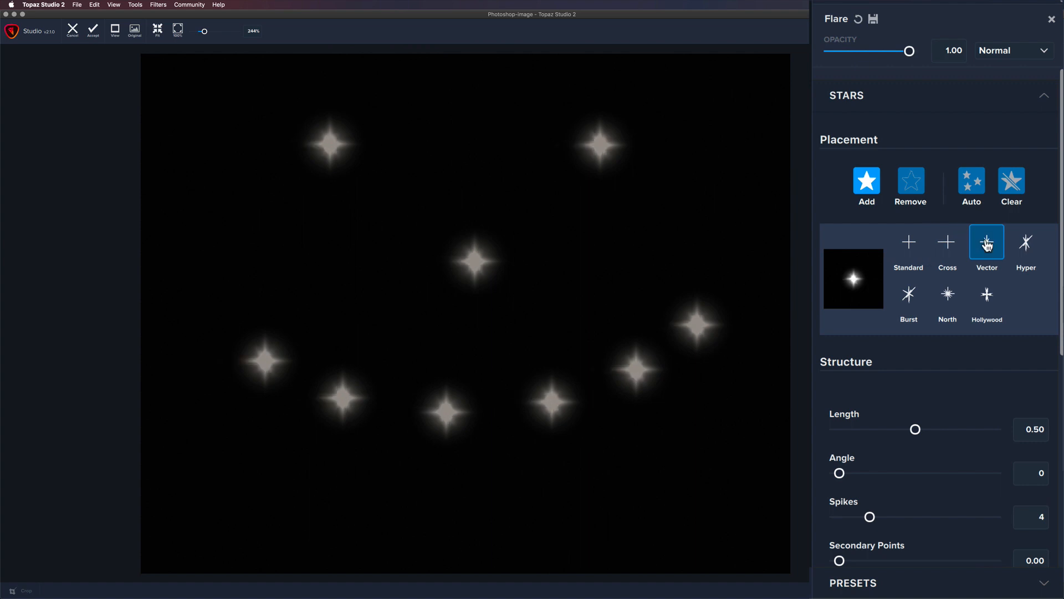
left_click(1027, 244)
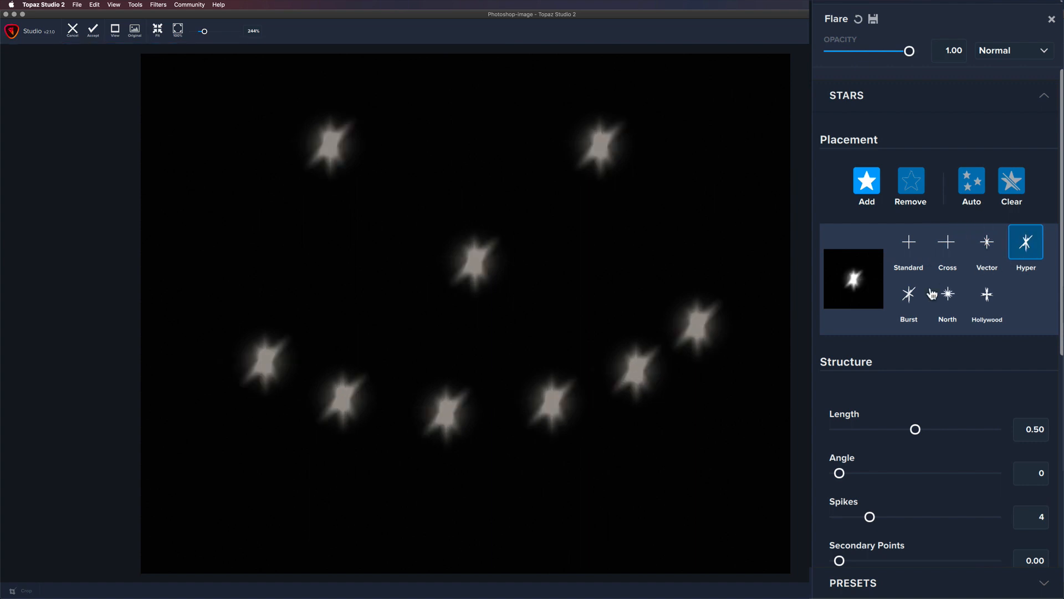
left_click(910, 297)
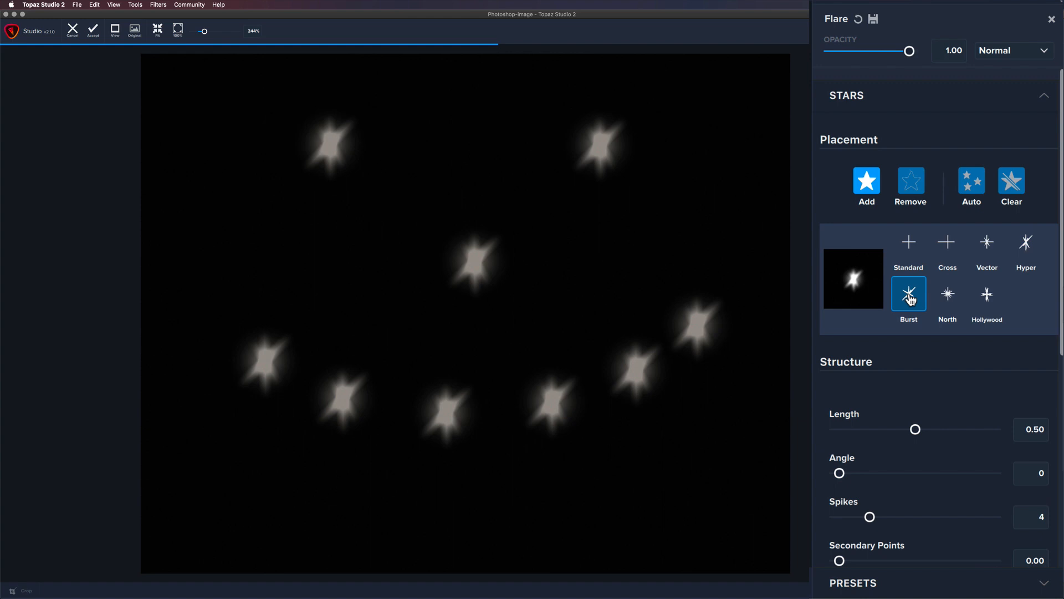
left_click(949, 295)
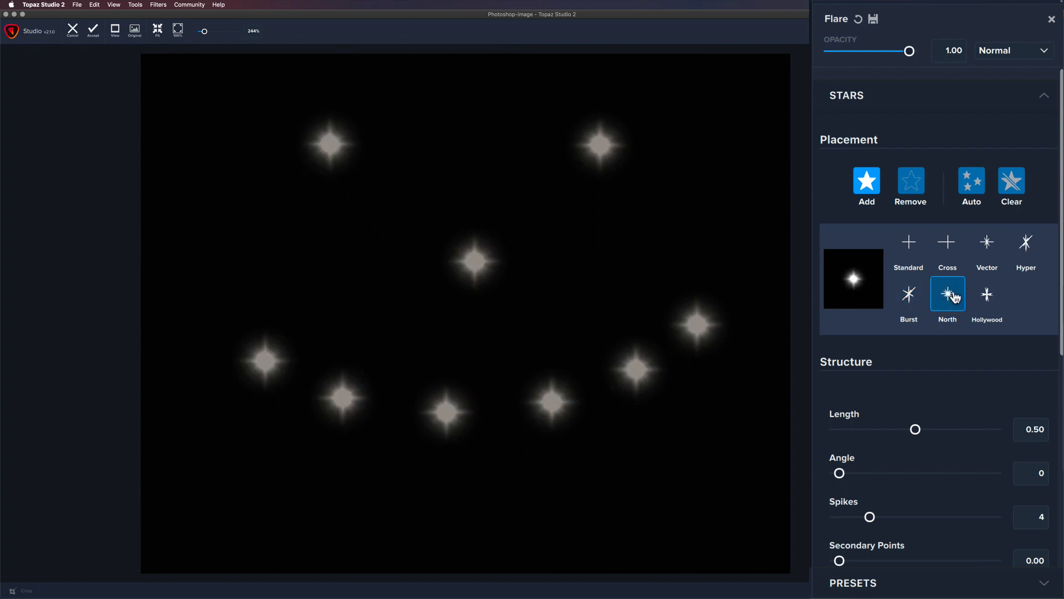
left_click(991, 294)
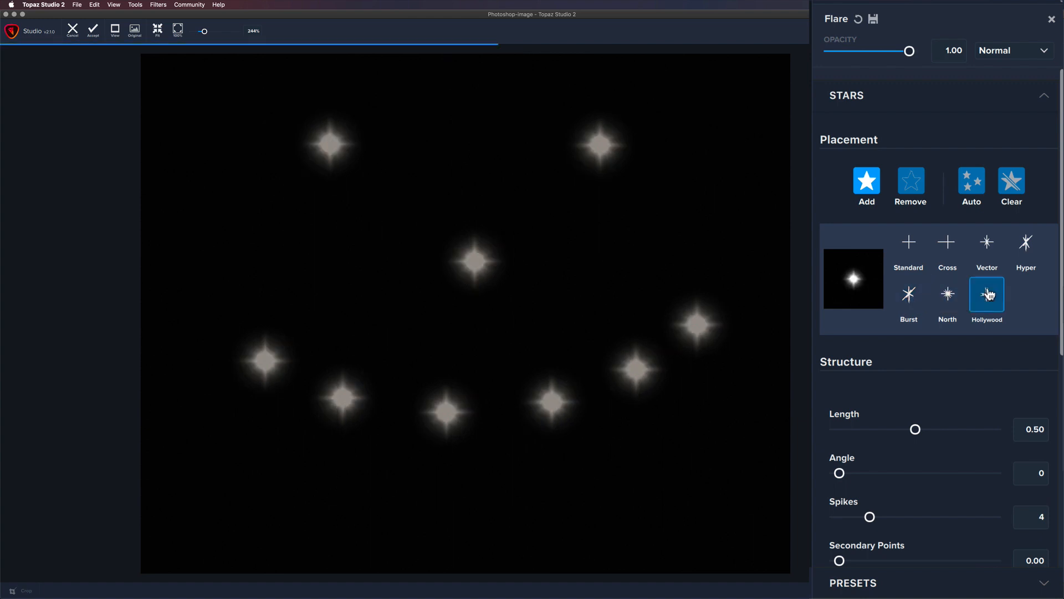
left_click(910, 244)
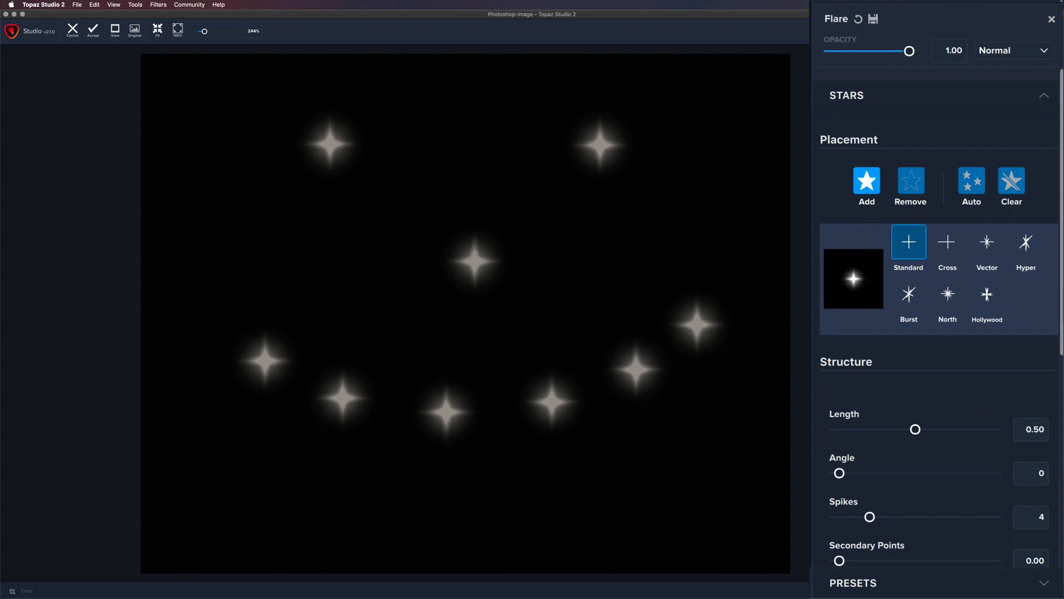
- Clear all placed stars and undo the clearing
left_click(1012, 181)
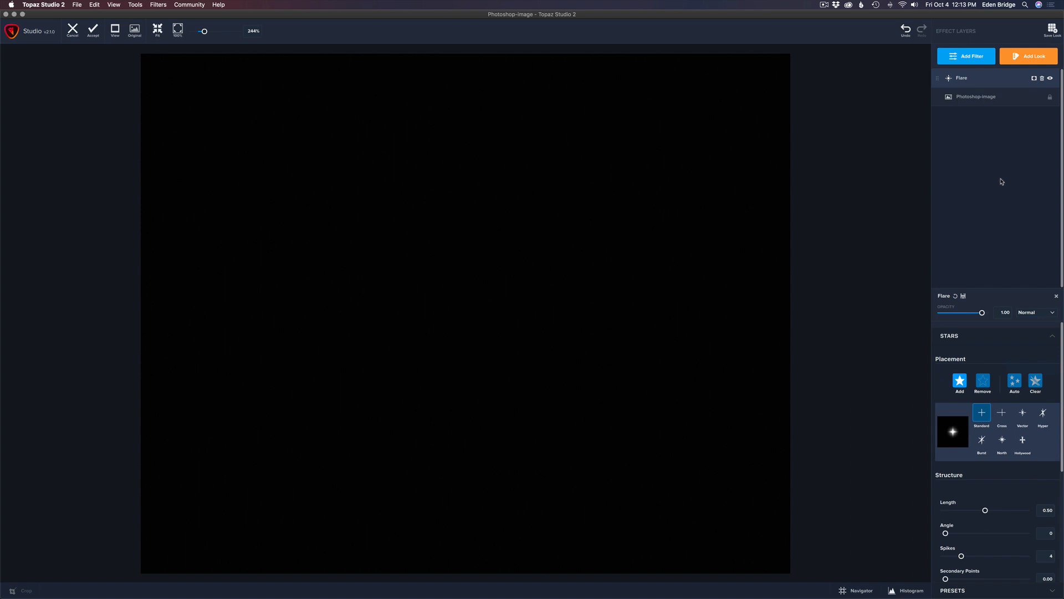
left_click(905, 30)
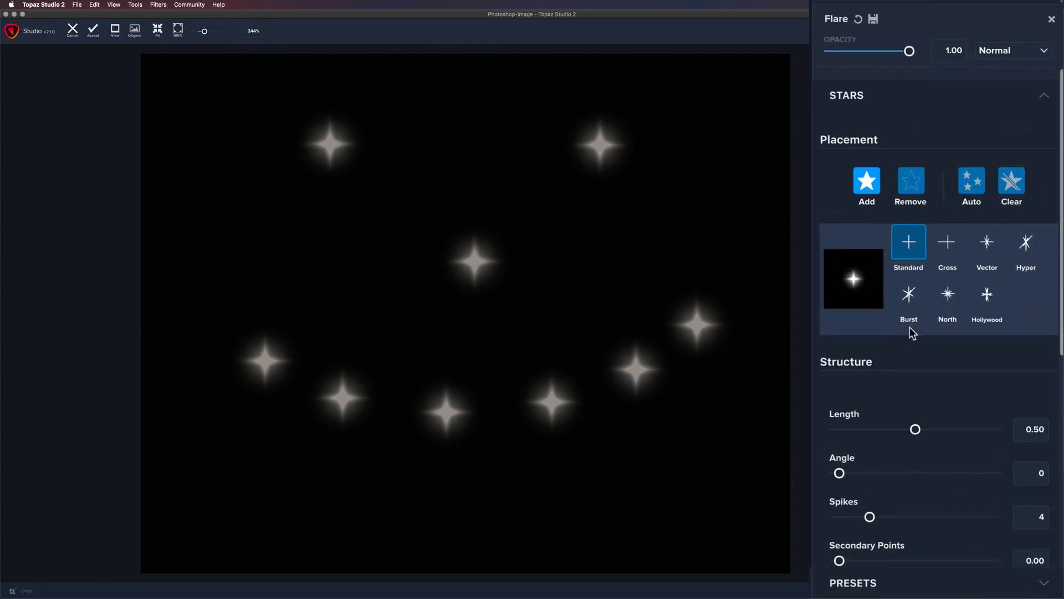
- In the stars' Structure settings, set Length to 0.78 and Angle to 199
scroll(912, 333, "down", 5)
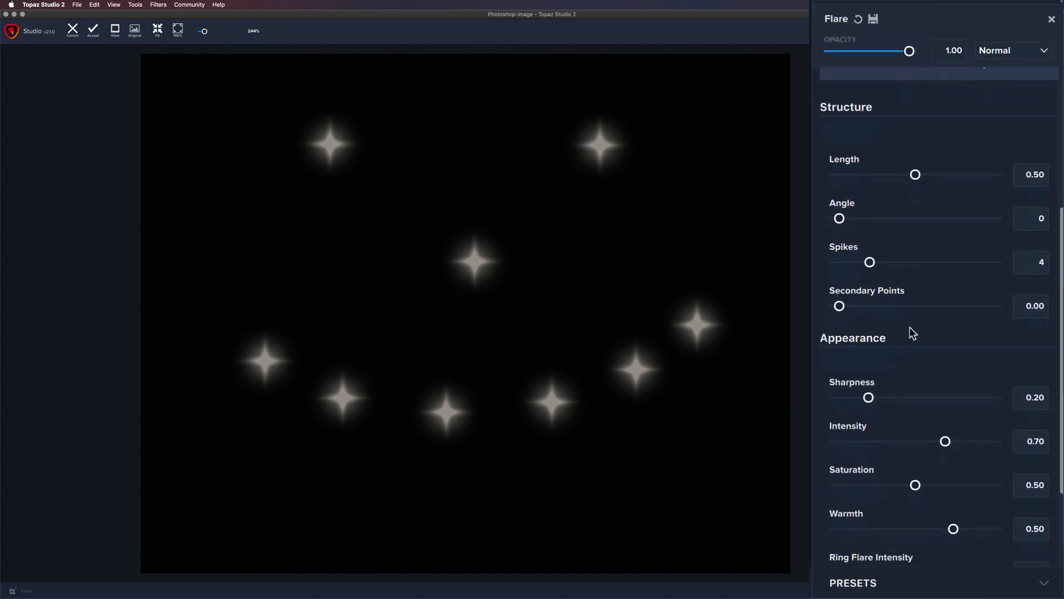
scroll(911, 332, "down", 3)
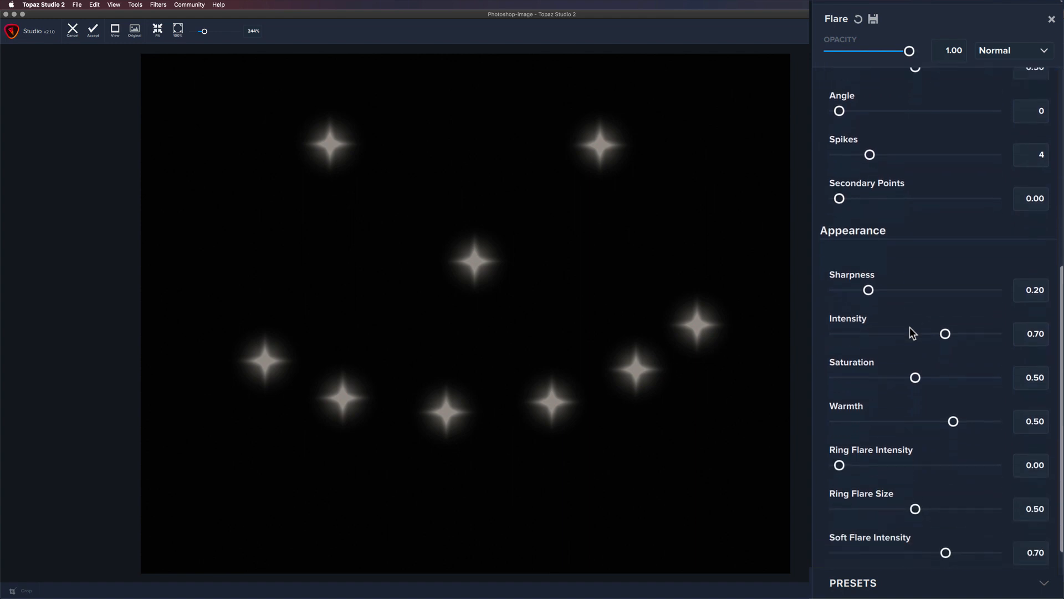
scroll(912, 332, "down", 2)
scroll(910, 329, "up", 10)
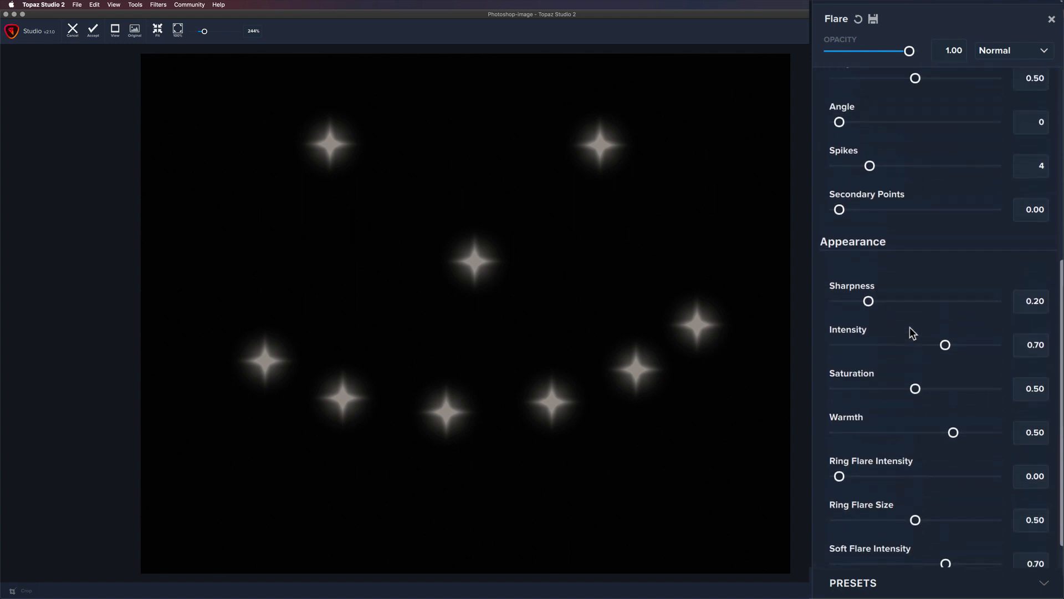
scroll(910, 328, "down", 6)
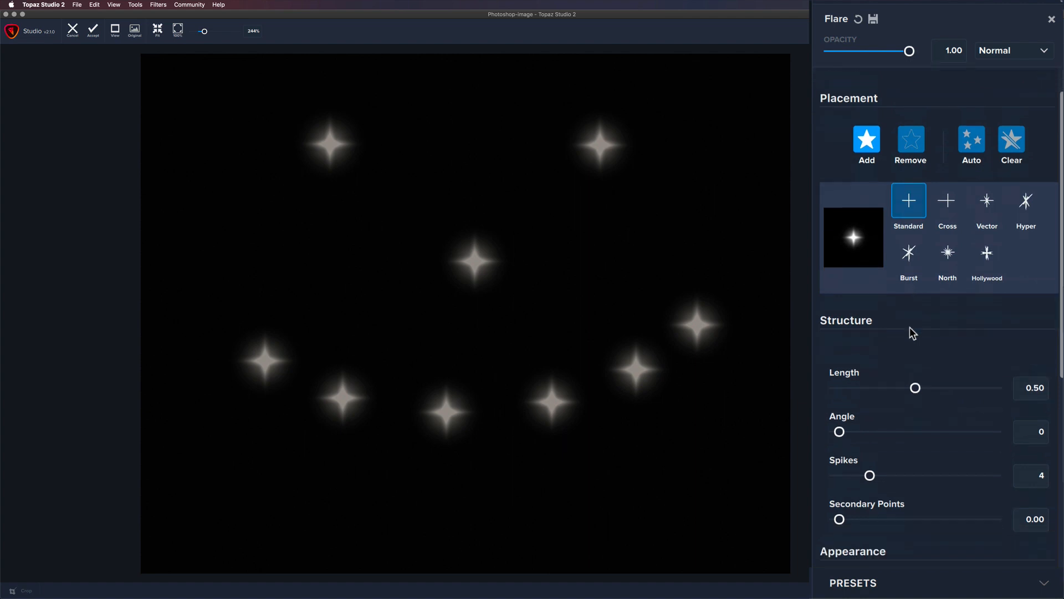
scroll(909, 327, "up", 1)
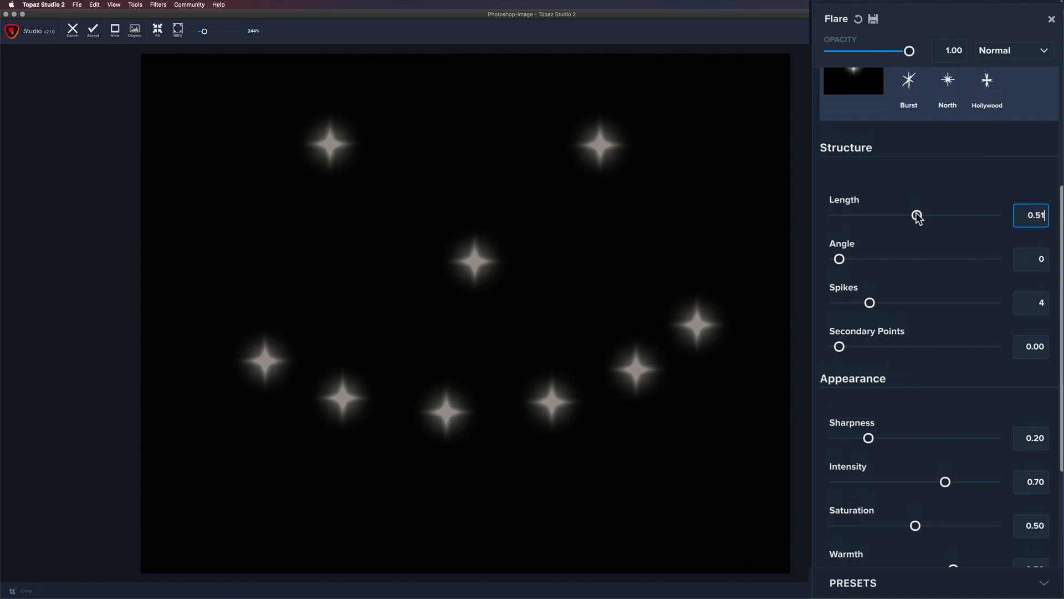
left_click_drag(915, 217, 948, 216)
mouse_move(966, 215)
left_mouse_down()
mouse_move(993, 215)
mouse_move(824, 212)
mouse_move(958, 215)
left_mouse_up()
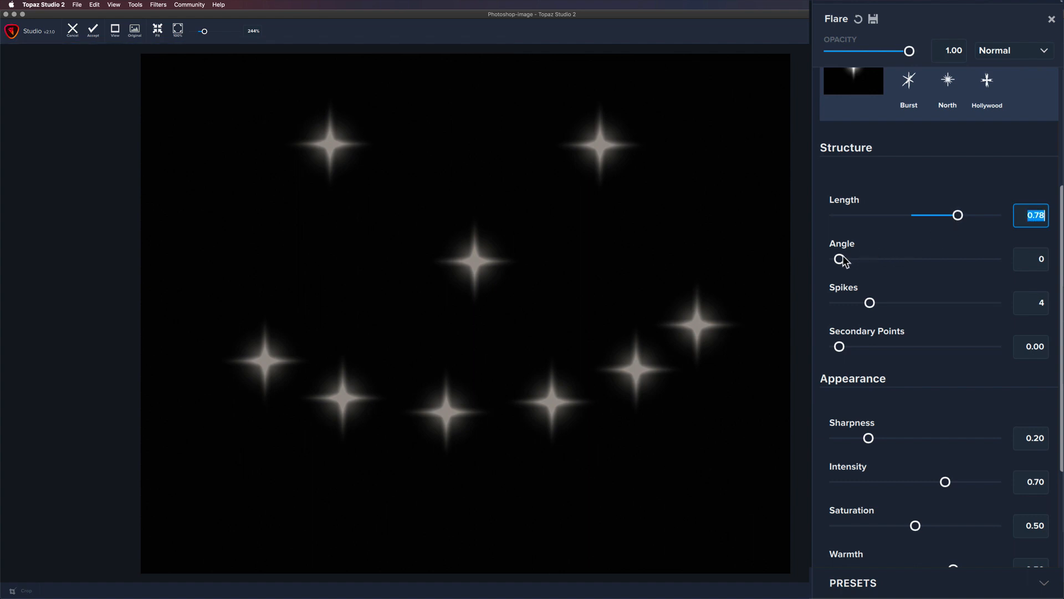
left_click_drag(841, 259, 922, 260)
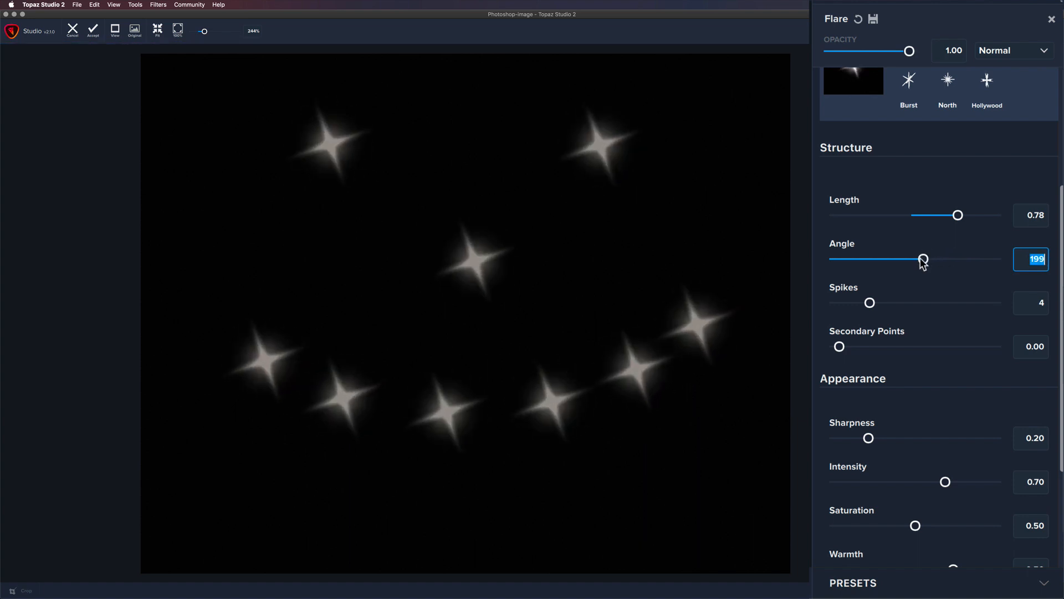
- Try 10 and 6 Spikes, settle on 5, and set Secondary Points to 0.82 after trying 1.00
left_click_drag(870, 304, 930, 295)
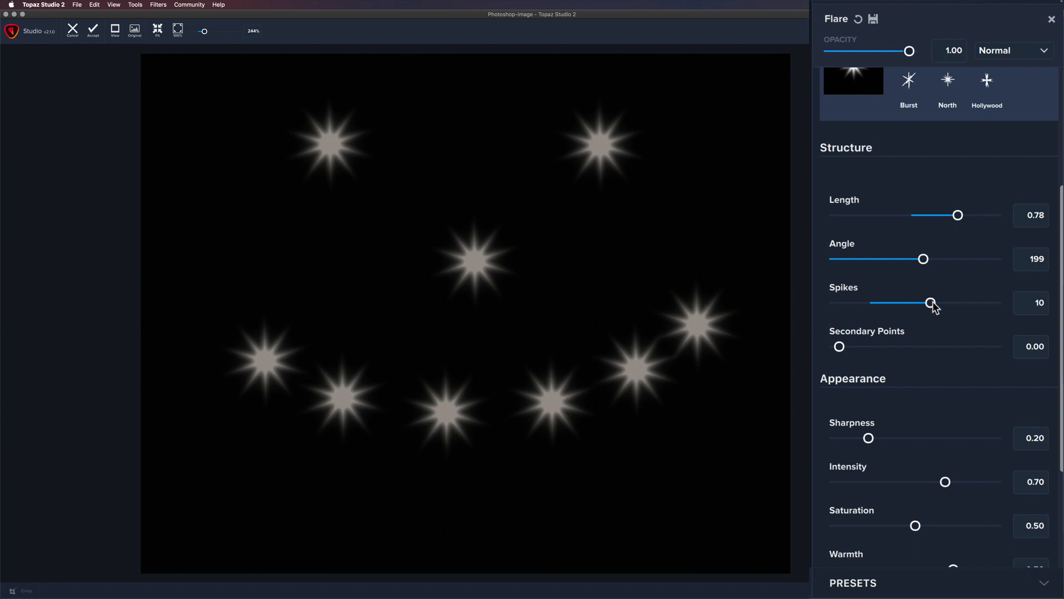
left_click_drag(933, 306, 887, 304)
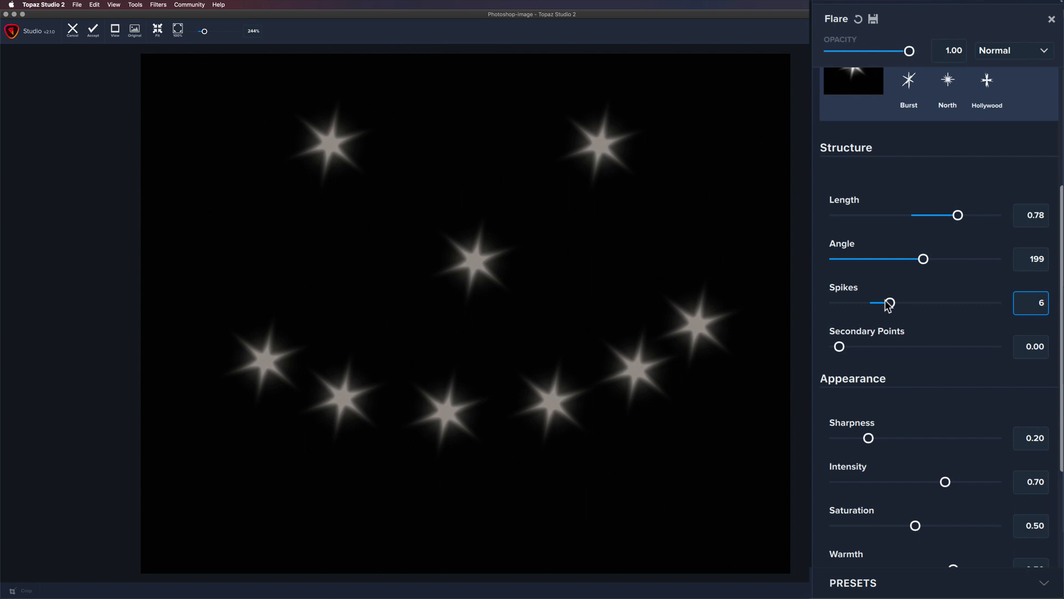
left_click_drag(888, 307, 886, 307)
left_click(884, 300)
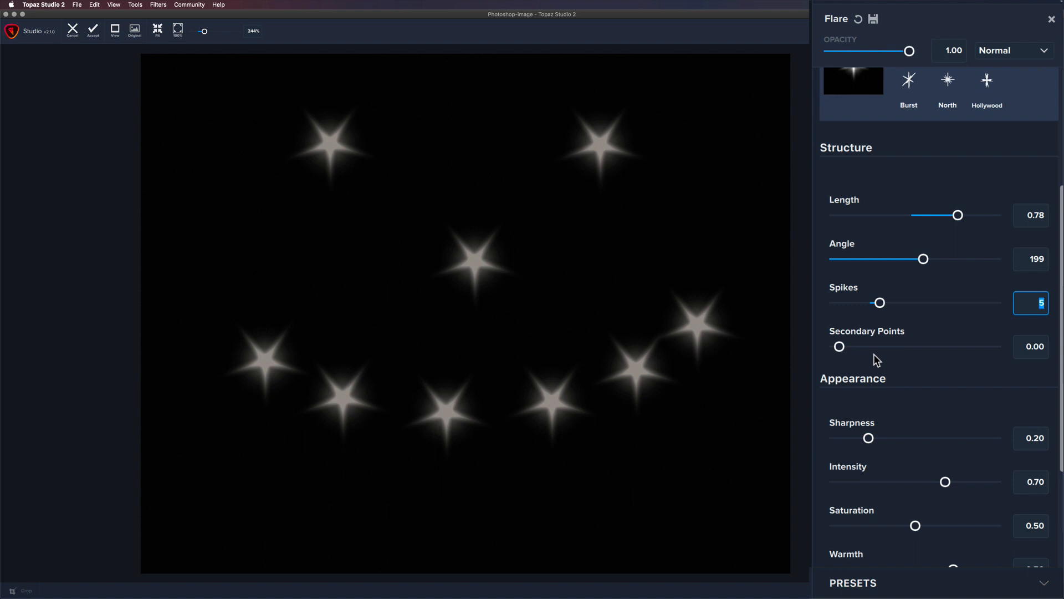
left_click_drag(841, 348, 991, 347)
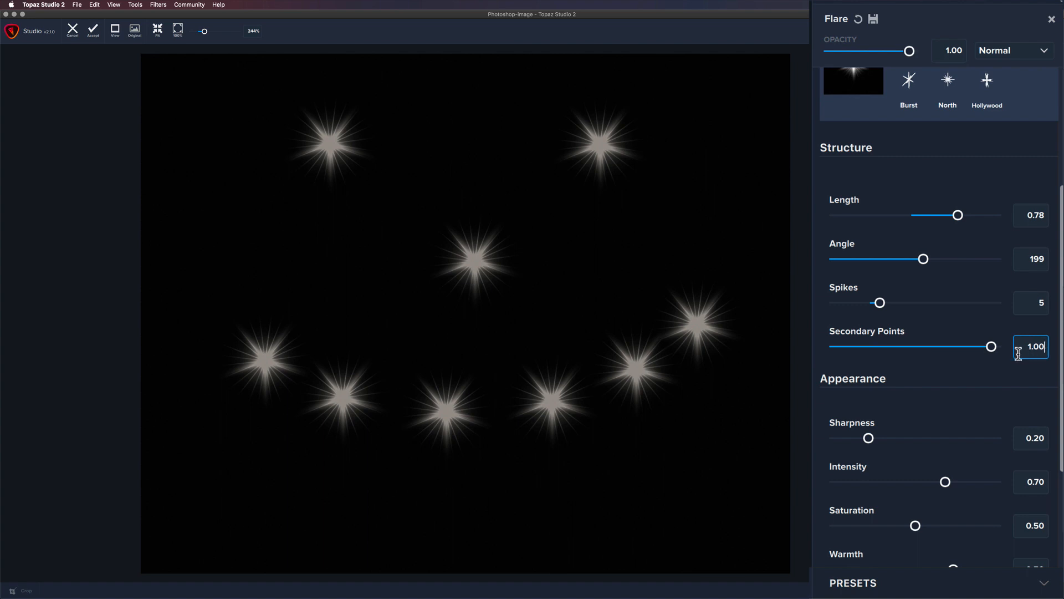
left_click_drag(997, 355, 964, 353)
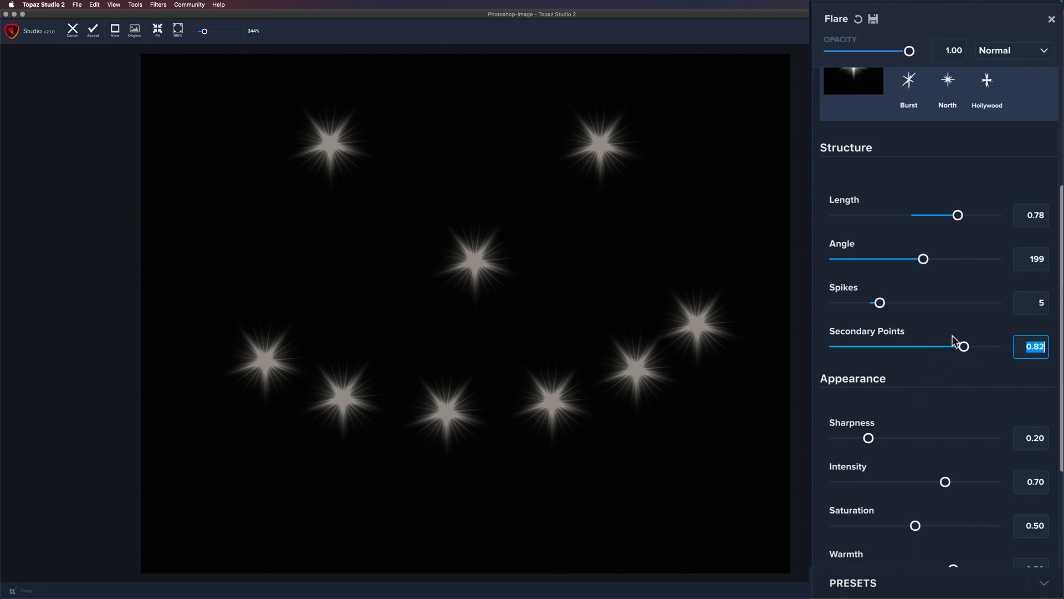
- Try the stars' Sharpness at 0.01 and 1.00, and set it to 0.45
scroll(946, 331, "down", 4)
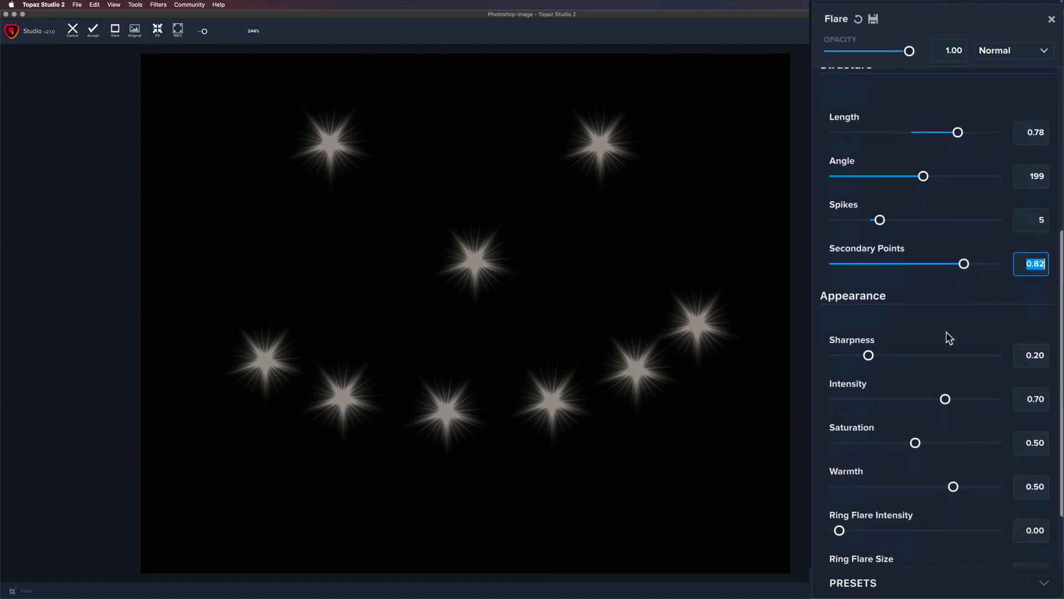
scroll(946, 331, "down", 5)
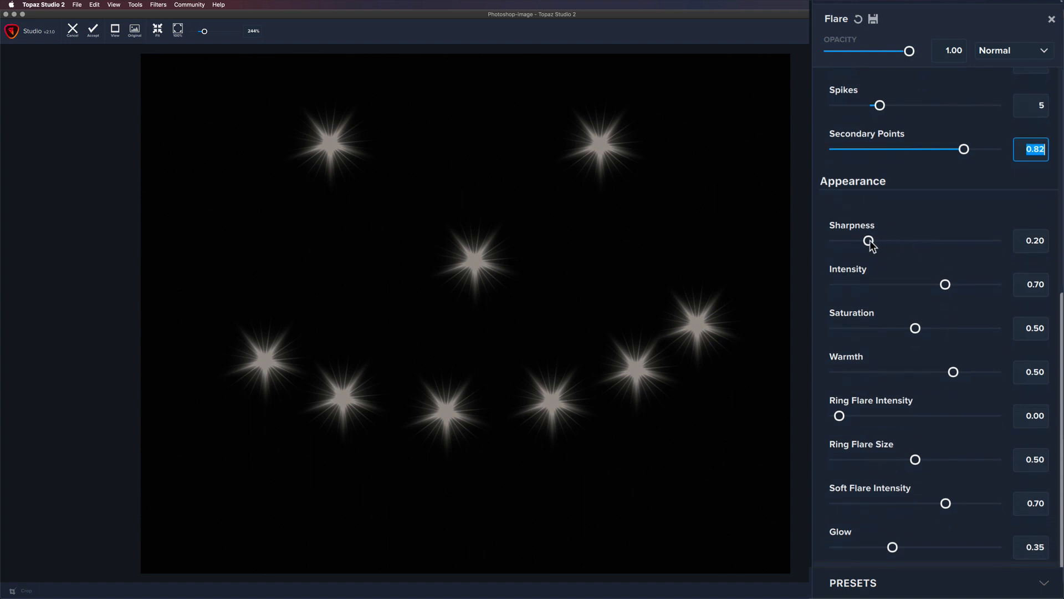
left_click_drag(869, 241, 838, 242)
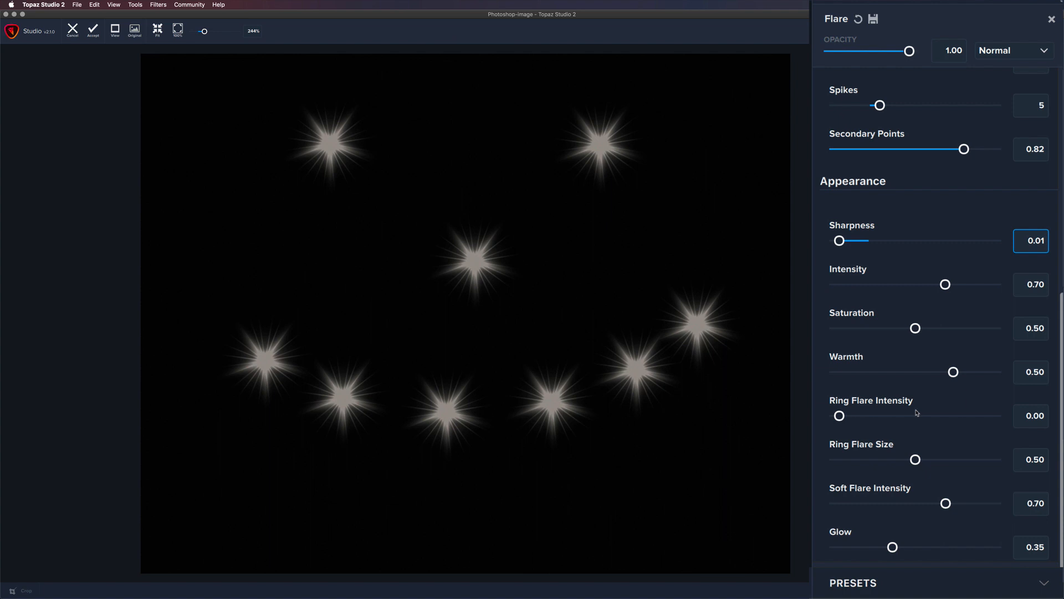
left_click_drag(840, 244, 1022, 257)
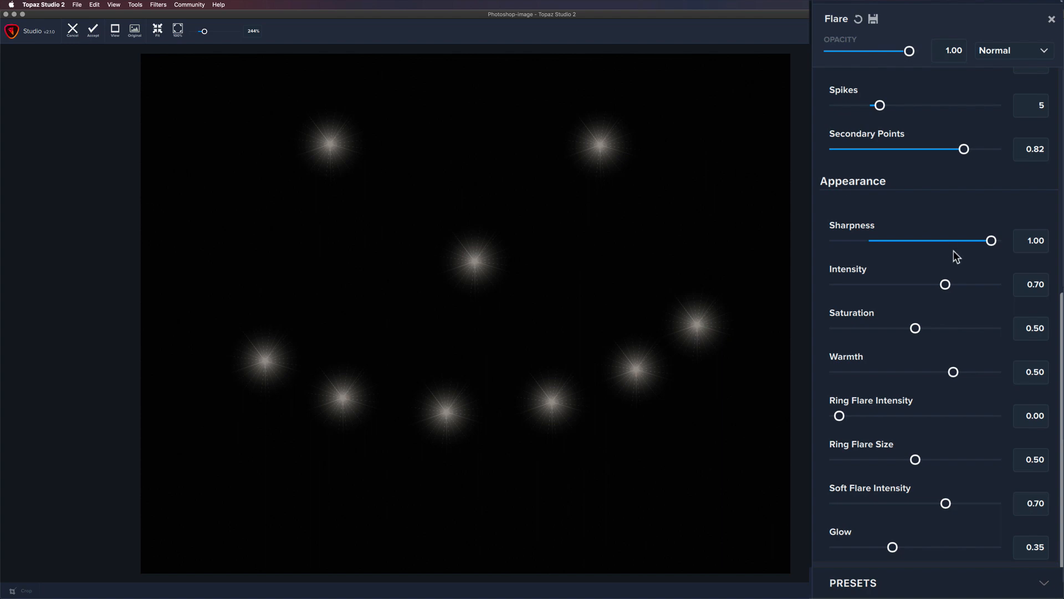
left_click_drag(991, 241, 909, 242)
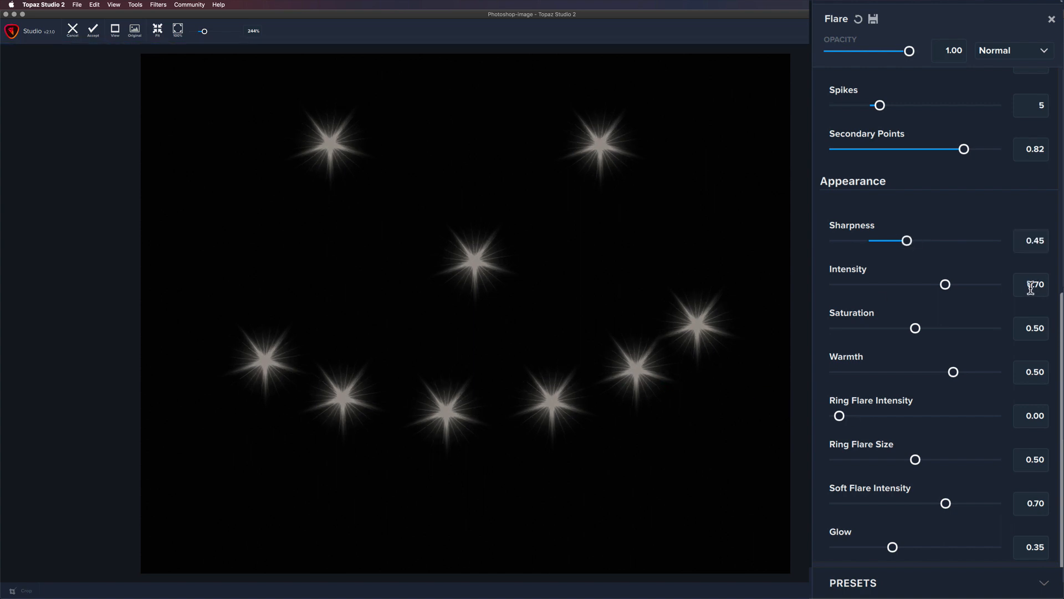
- Try the stars' Intensity at 0.79 and Saturation at 0.04, resetting them to 0.70 and 0.50 respectively
mouse_move(945, 284)
left_mouse_down()
mouse_move(1012, 287)
mouse_move(862, 285)
mouse_move(989, 284)
mouse_move(960, 287)
left_mouse_up()
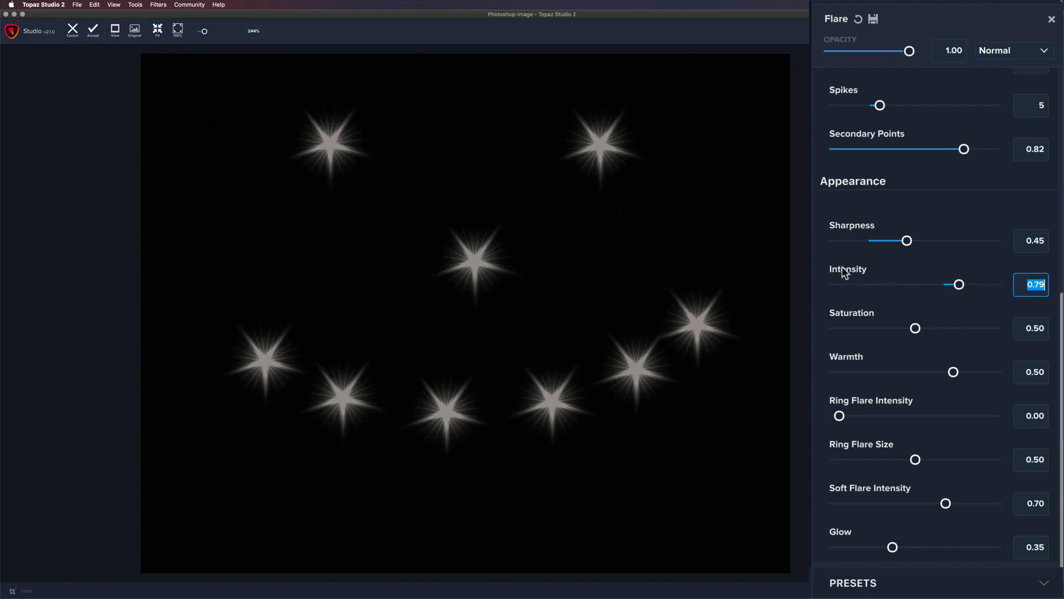
type("0.70")
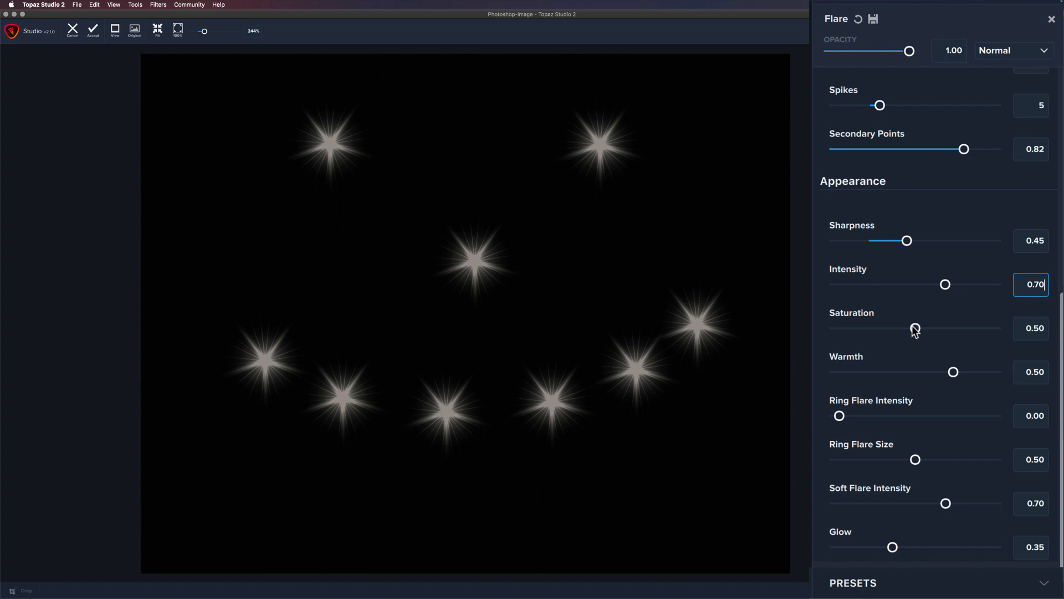
left_click_drag(915, 330, 845, 328)
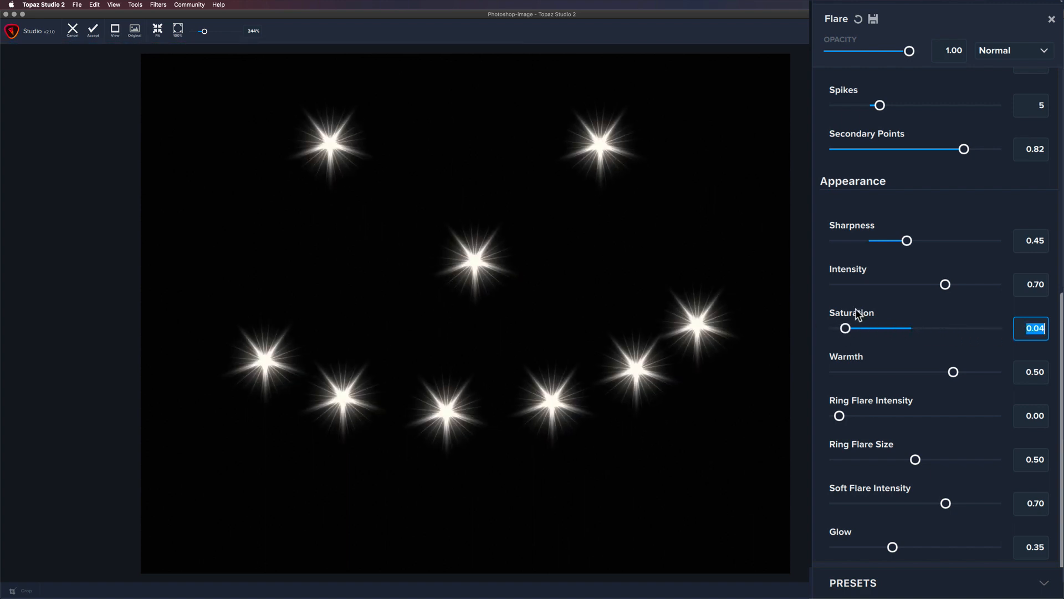
double_click(856, 308)
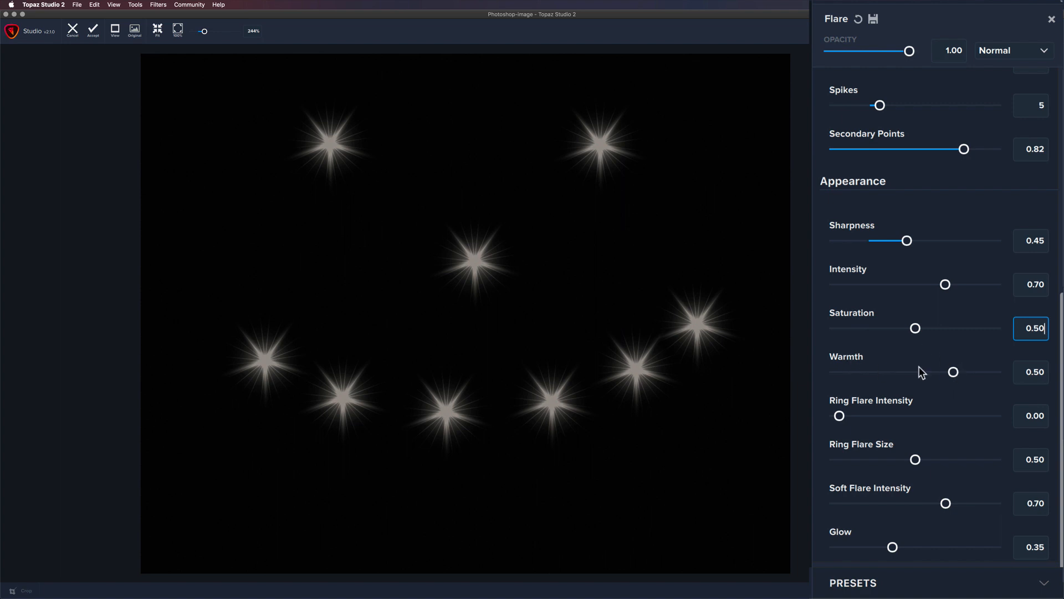
- Try a lower Warmth on the stars, and reset it to 0.50
left_click_drag(953, 374, 852, 372)
double_click(844, 355)
- In the stars' Appearance settings, set Ring Flare Intensity to 0.71, Ring Flare Size to 0.32 and Soft Flare Intensity to 0.75, and raise the Glow
scroll(933, 432, "down", 1)
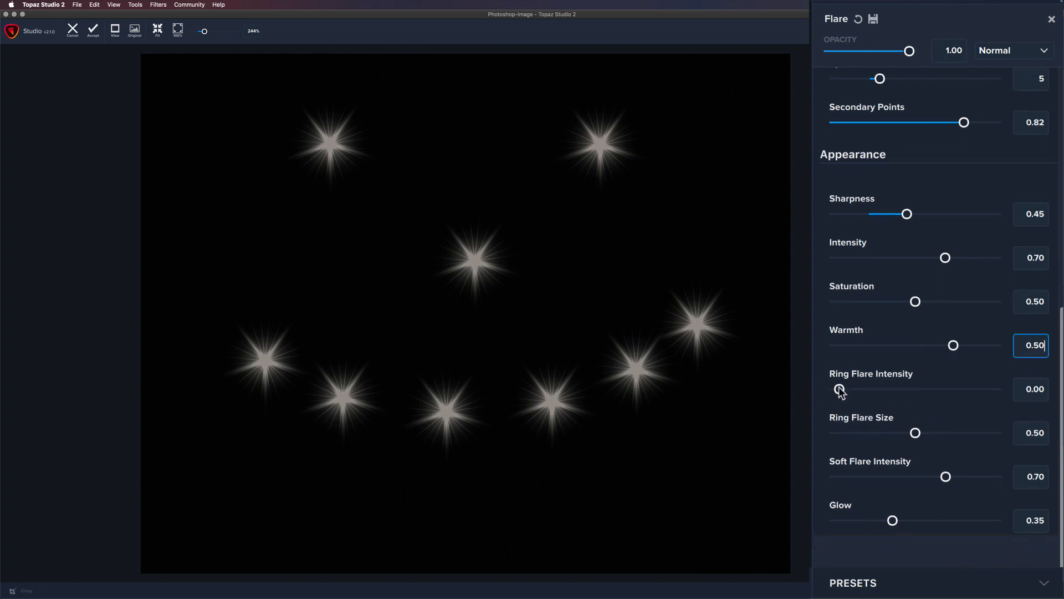
left_click_drag(841, 391, 947, 382)
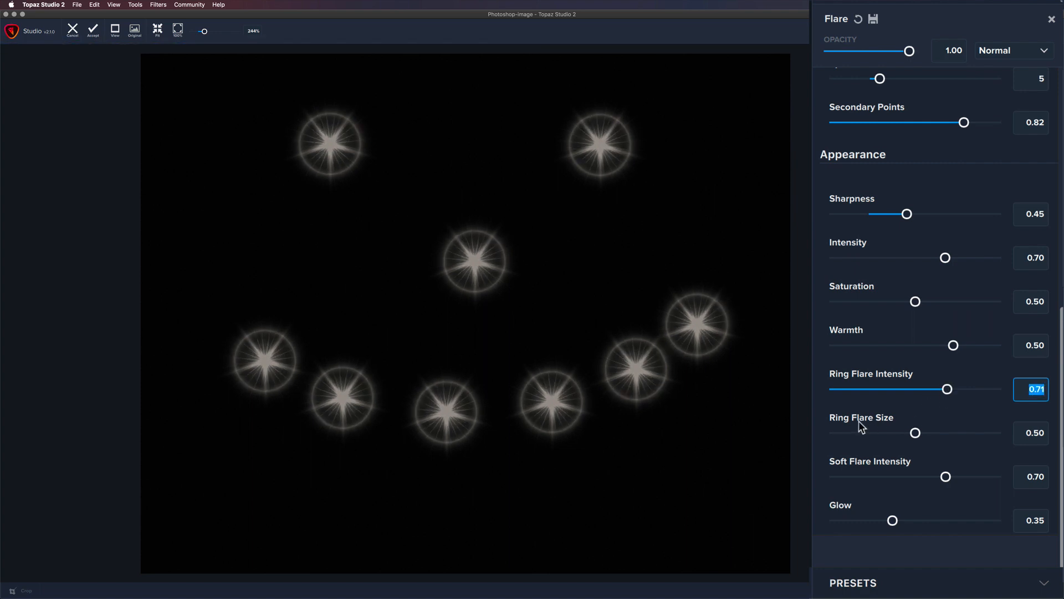
left_click_drag(915, 433, 889, 425)
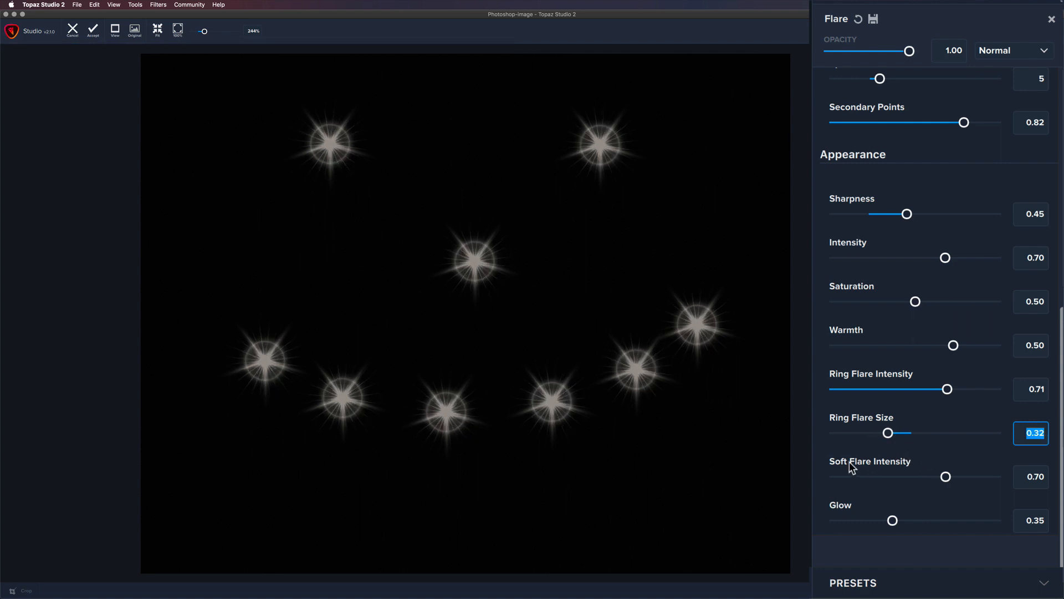
mouse_move(946, 476)
left_mouse_down()
mouse_move(839, 476)
mouse_move(1023, 472)
mouse_move(951, 478)
left_mouse_up()
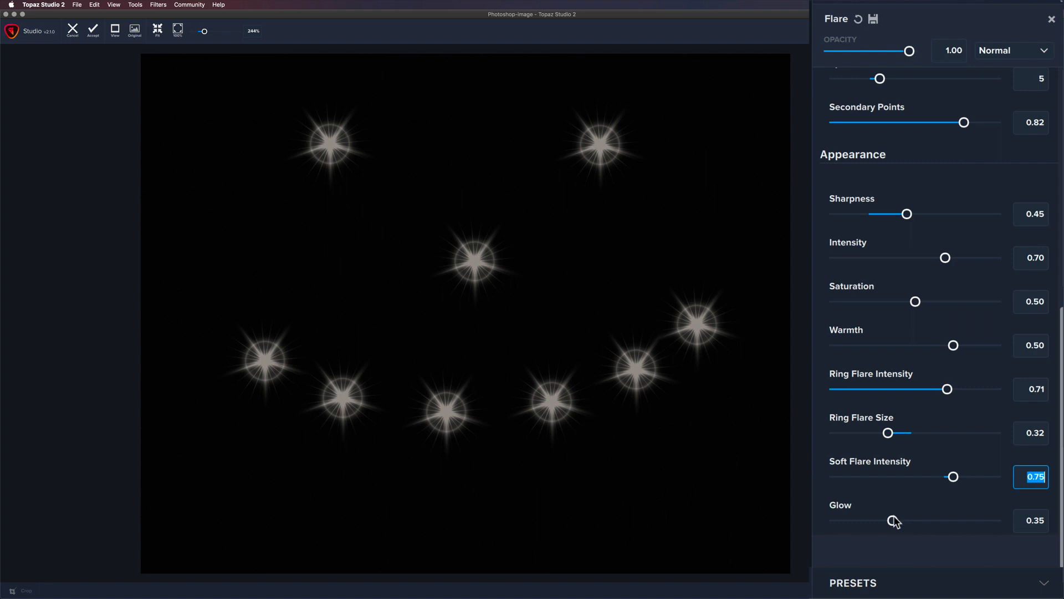
left_click_drag(893, 520, 951, 523)
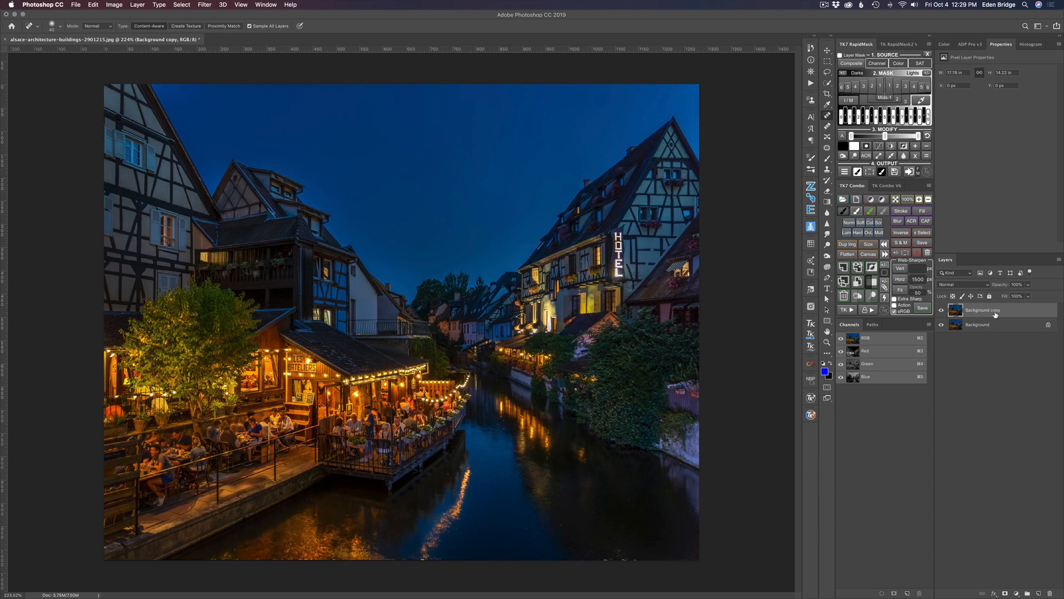
- From Photoshop, open the night photo's Background copy layer in the Topaz Studio 2 filter
left_click(205, 5)
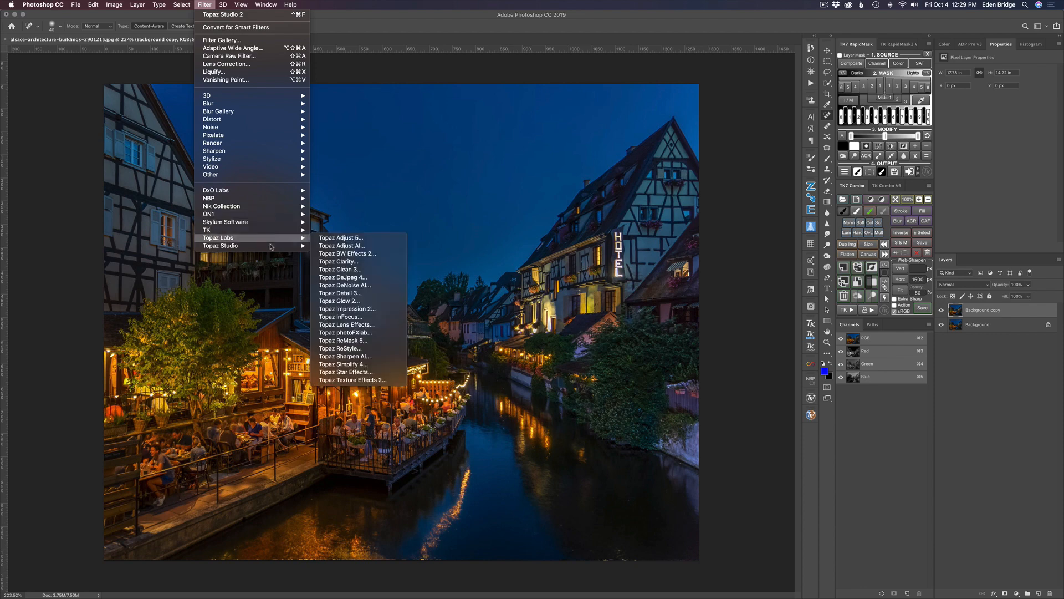
mouse_move(272, 246)
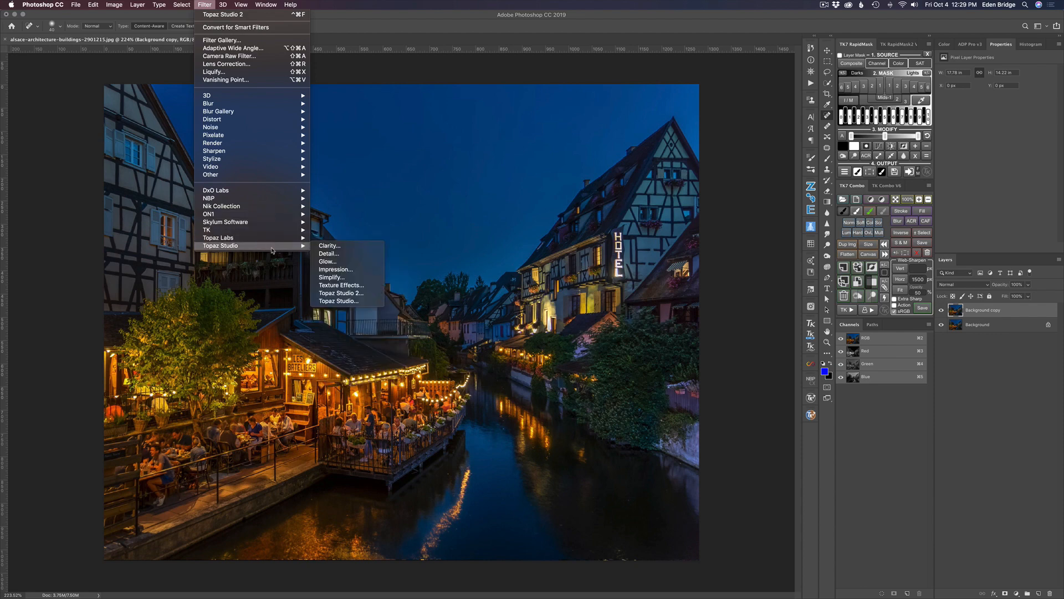
left_click(353, 293)
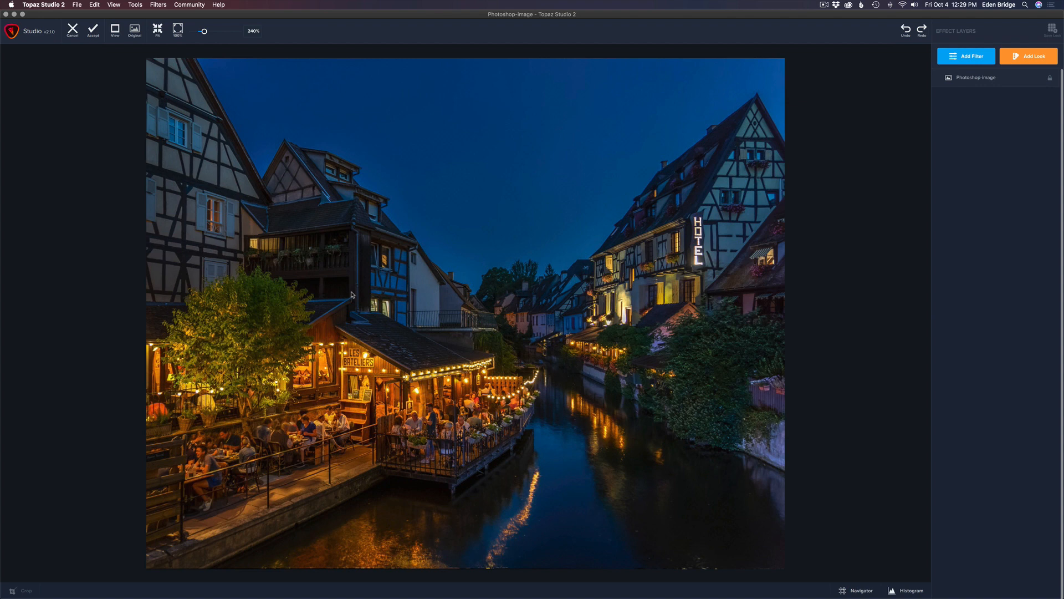
- Add an AI Clear filter to the night photo and compare the result with the original
left_click(963, 57)
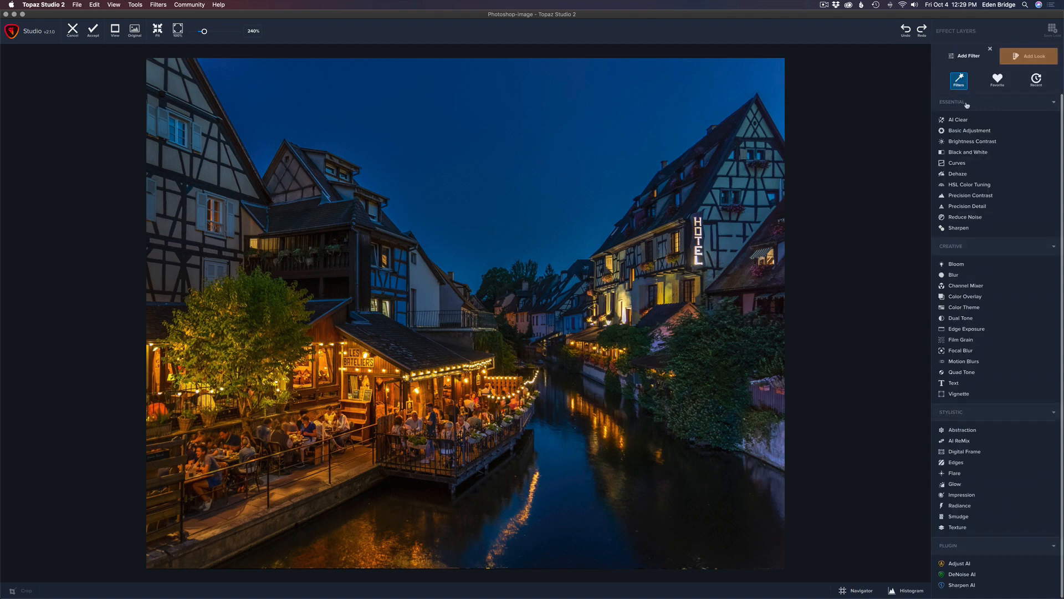
left_click(958, 119)
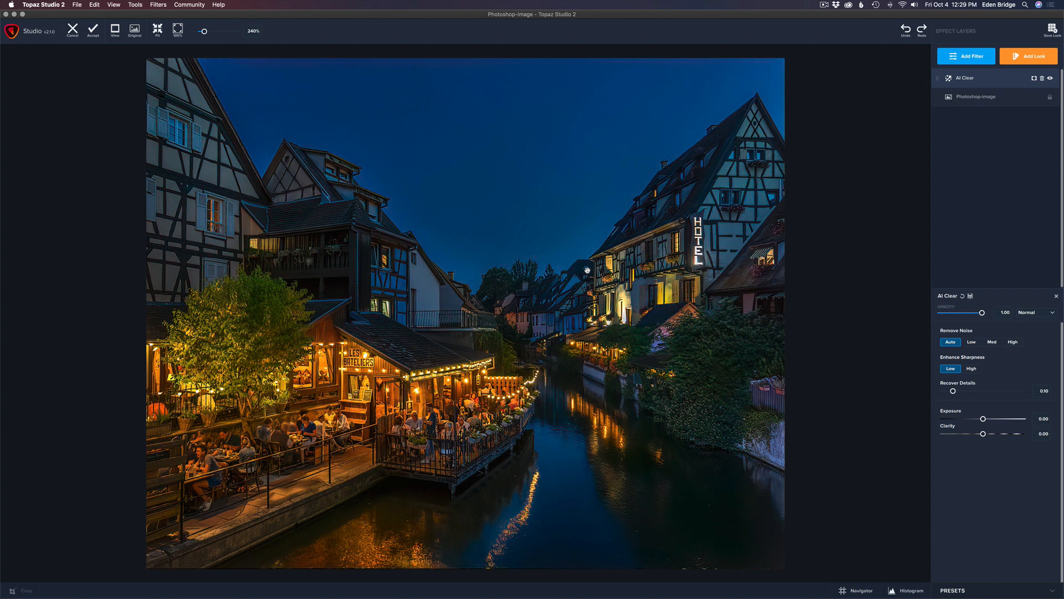
left_click(587, 271)
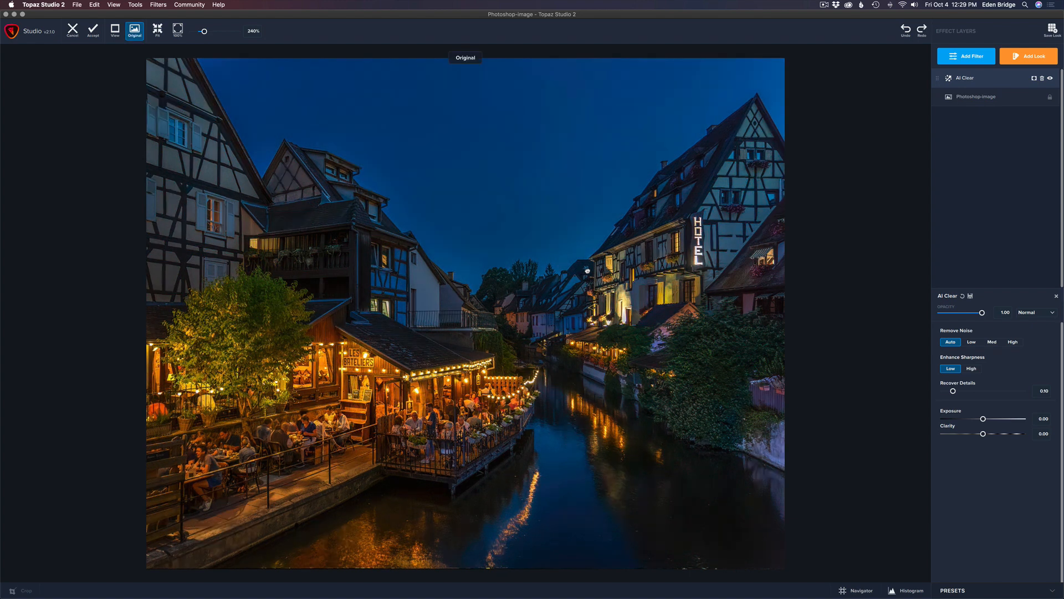
left_click(587, 271)
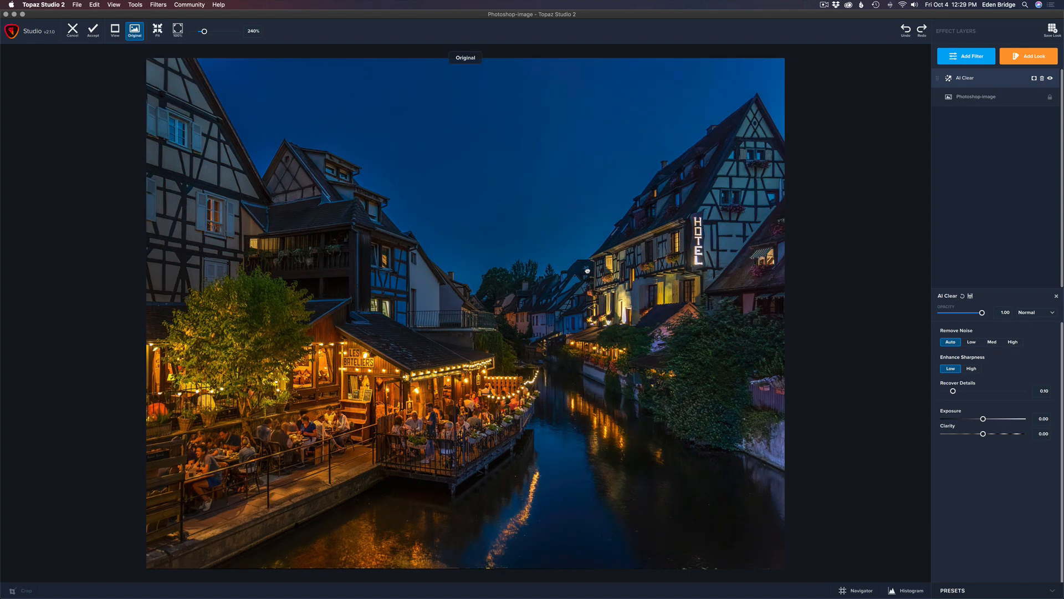
left_click(587, 270)
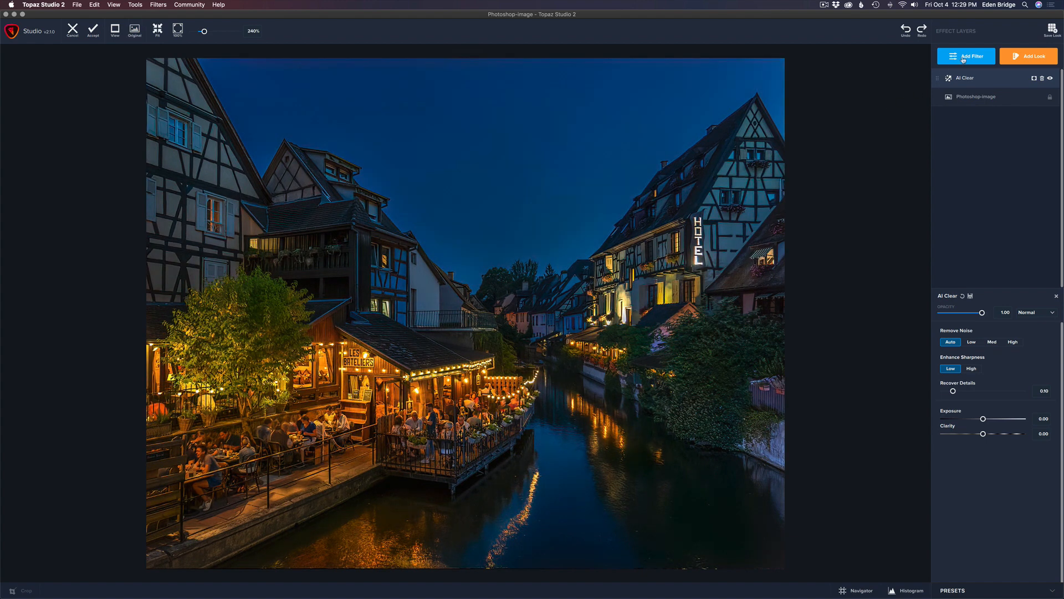
- Add an Abstraction filter above AI Clear and set its Simplify Size to 0.17
left_click(964, 58)
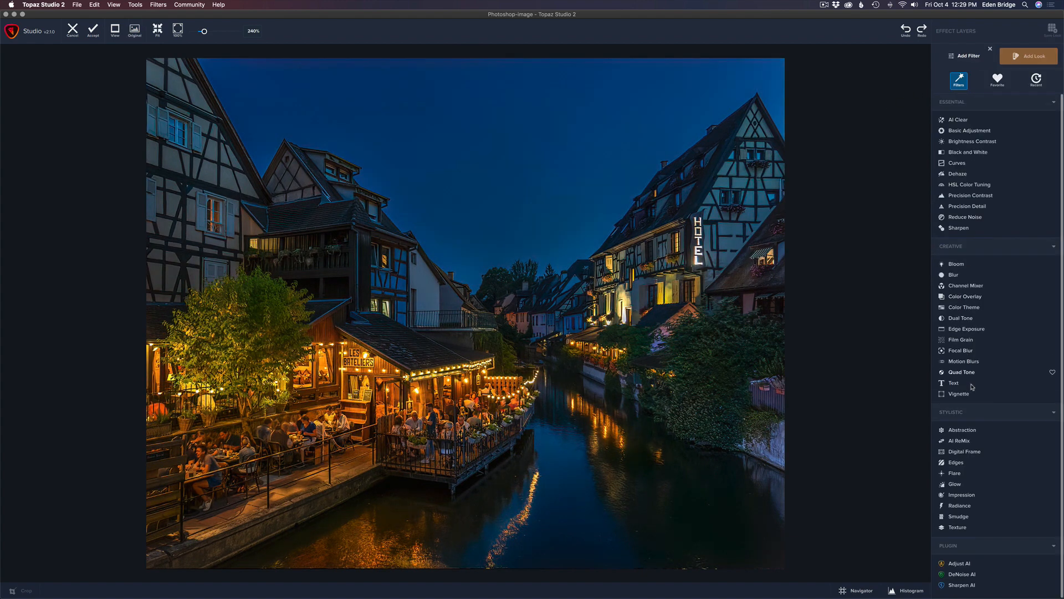
left_click(962, 431)
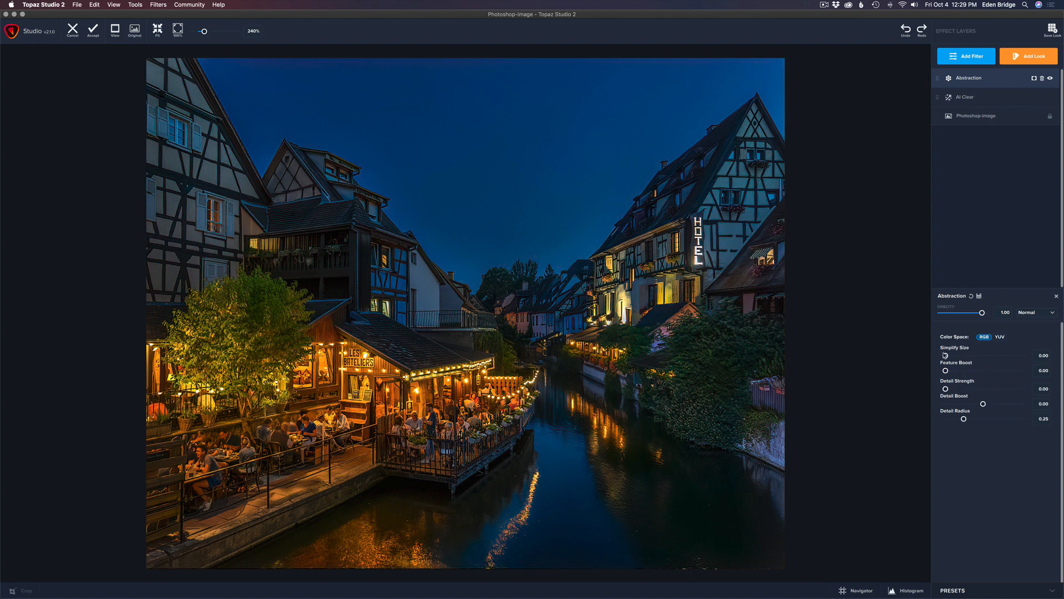
left_click_drag(945, 355, 958, 356)
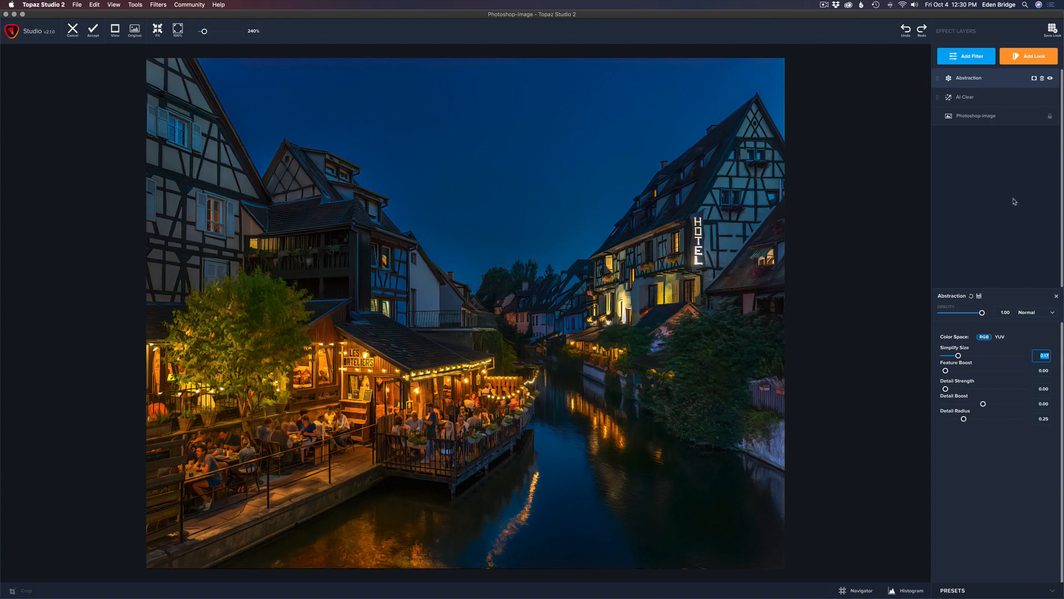
- Add an Edges filter above Abstraction and set its Edge Type to Monochrome Edge
left_click(966, 58)
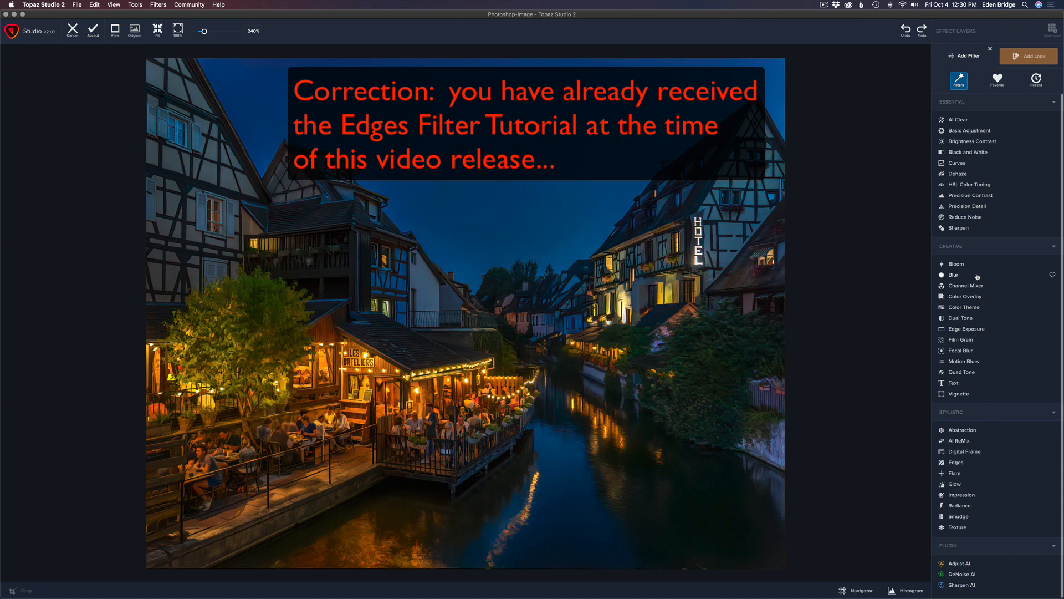
left_click(957, 462)
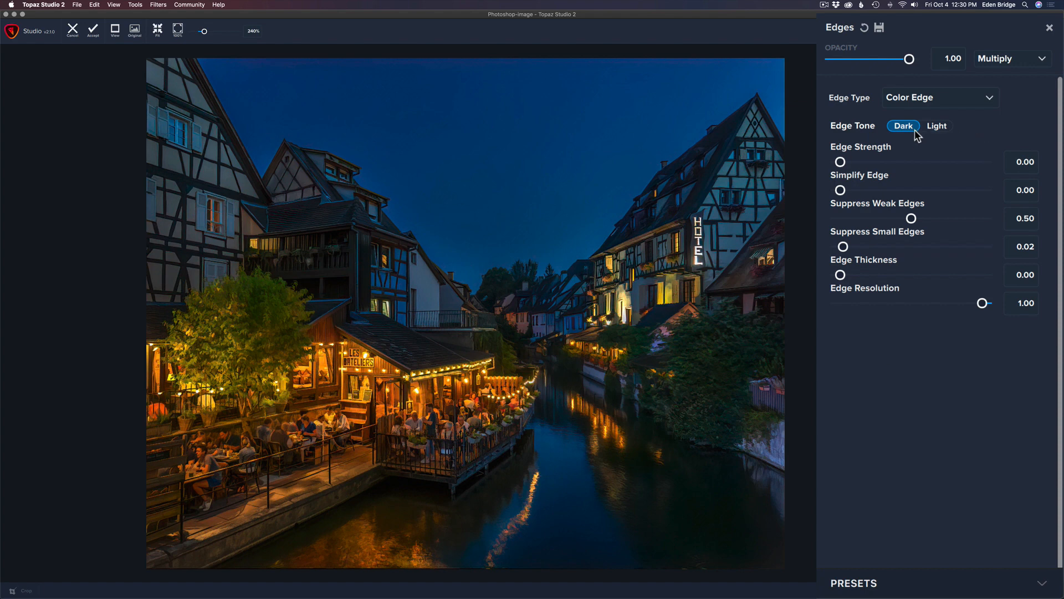
left_click(952, 100)
left_click(975, 117)
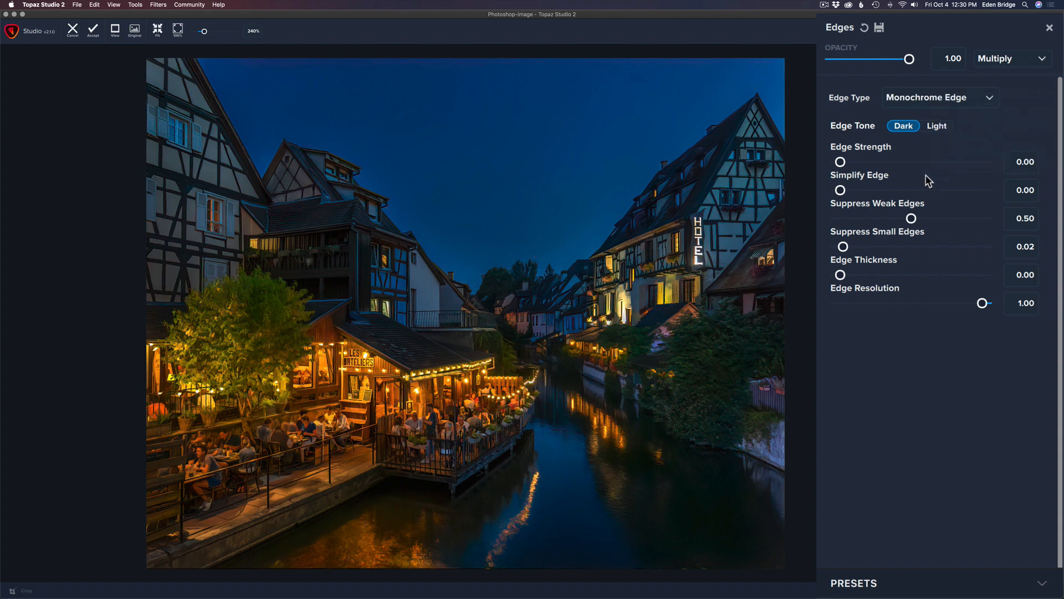
- Set Edge Strength to 0.43 and Simplify Edge to 0.12, and compare the photo with the Edges layer off and on
left_click_drag(840, 162, 901, 164)
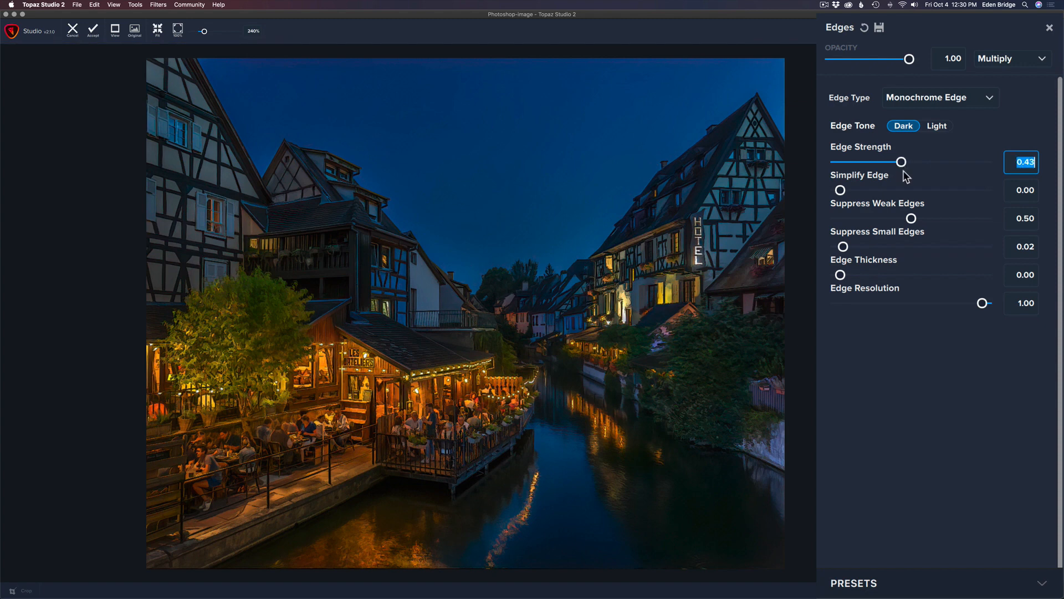
mouse_move(841, 192)
left_mouse_down()
mouse_move(904, 191)
mouse_move(857, 193)
left_mouse_up()
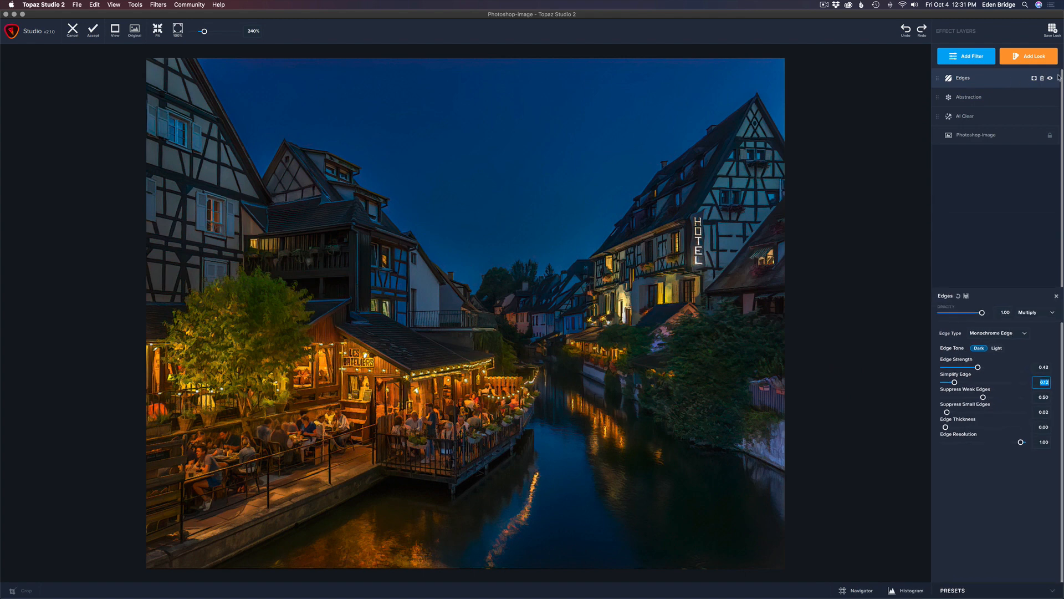
left_click(1051, 80)
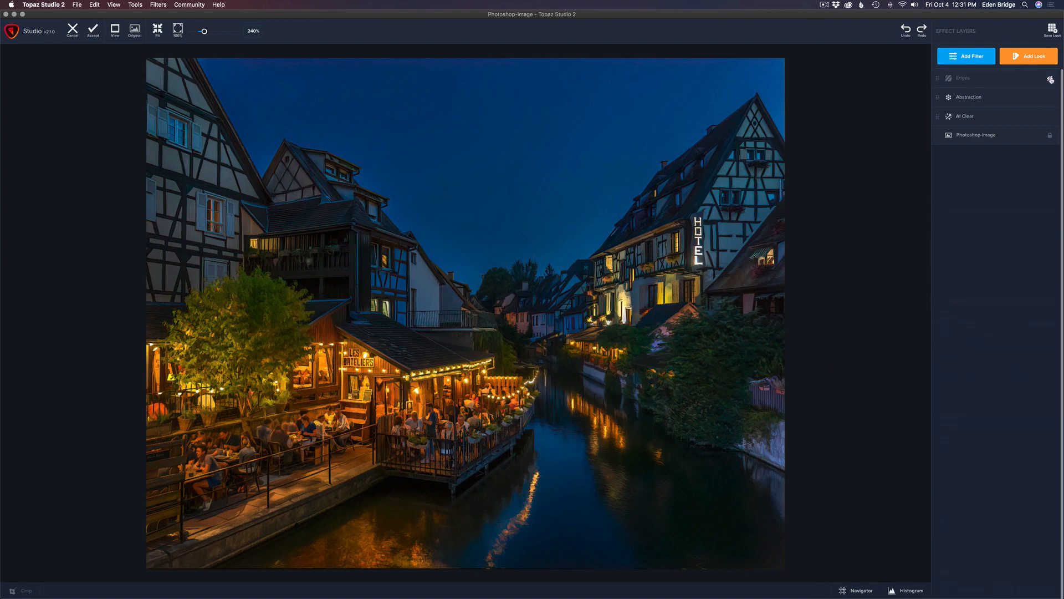
left_click(1051, 80)
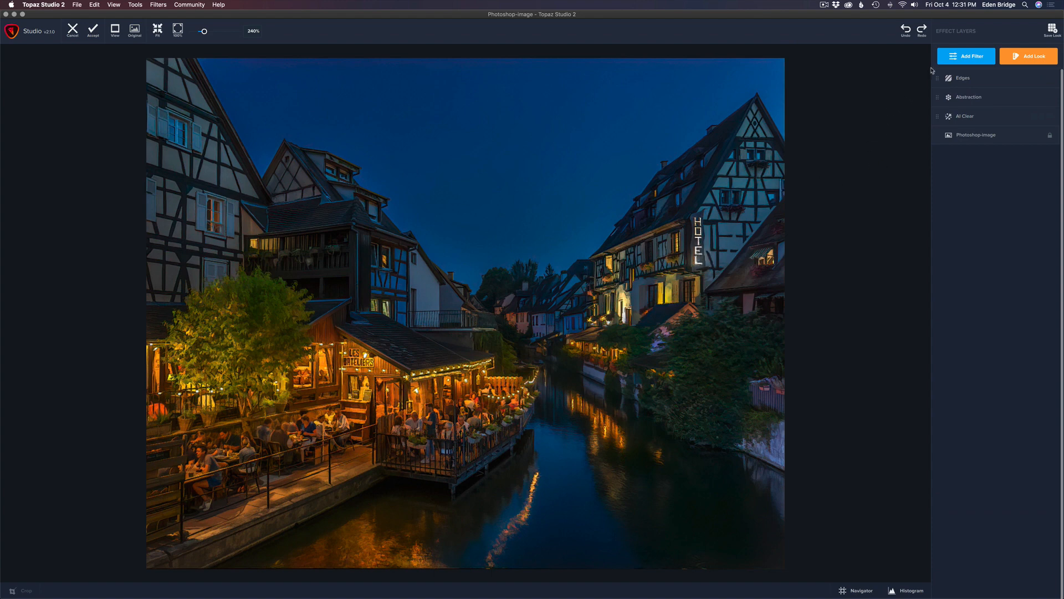
- Add a Flare filter above the Edges layer
left_click(972, 57)
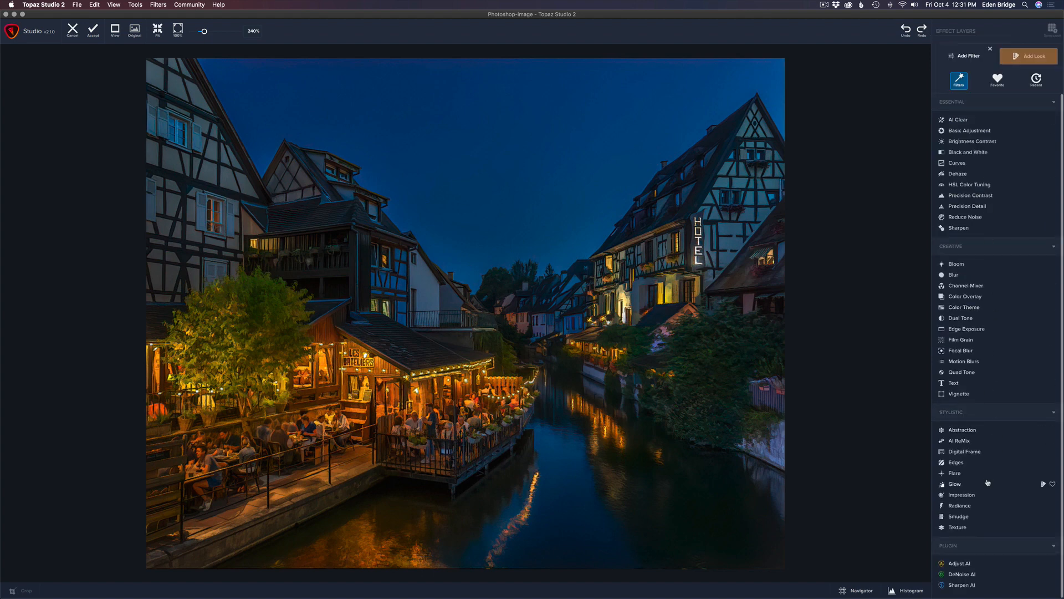
left_click(951, 474)
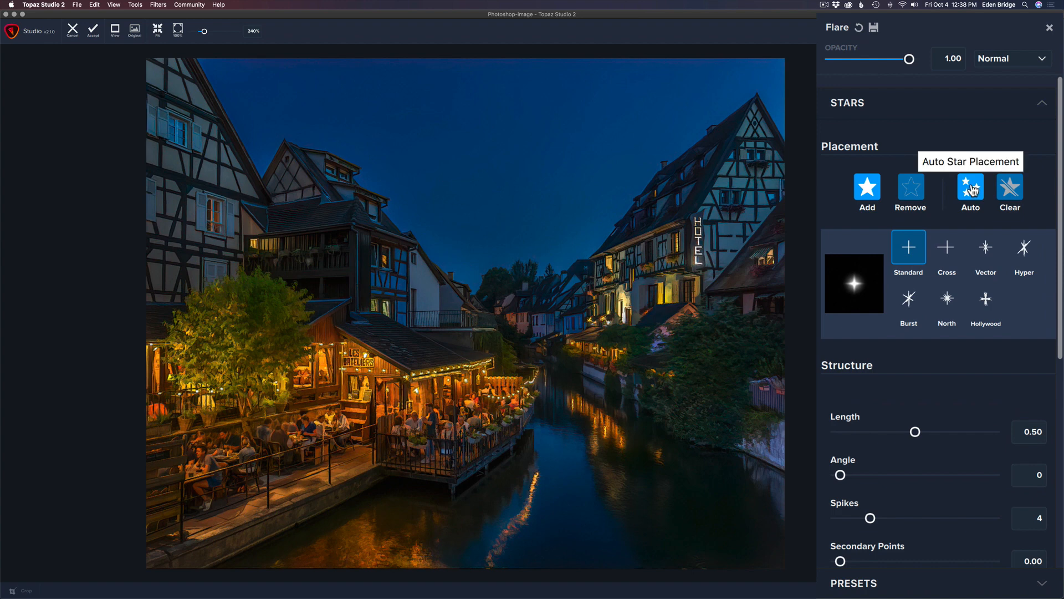
- Try automatic star placement on the night photo, and clear all the placed stars
left_click(971, 188)
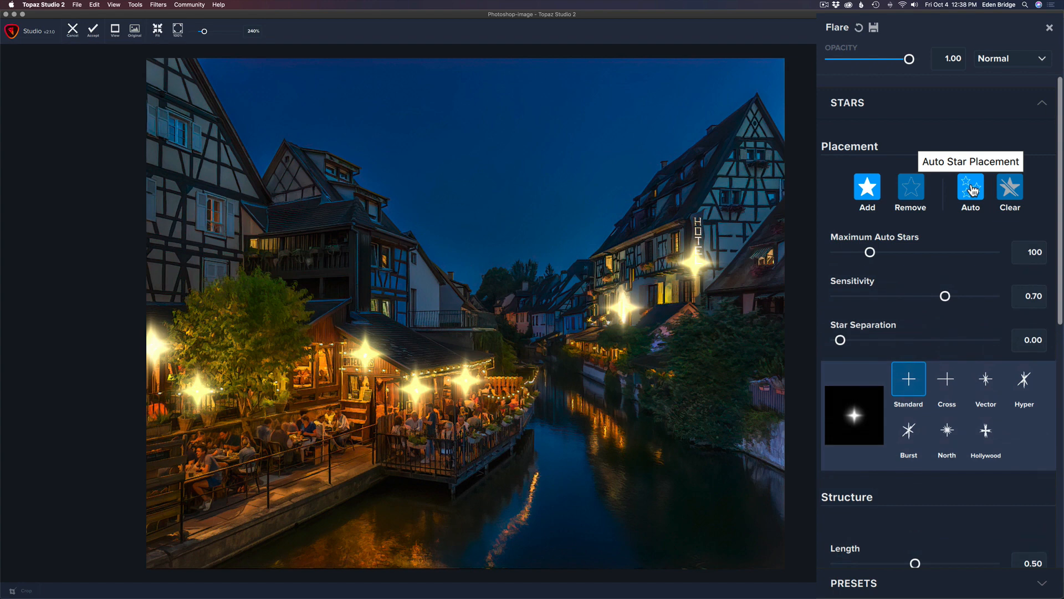
left_click(696, 264)
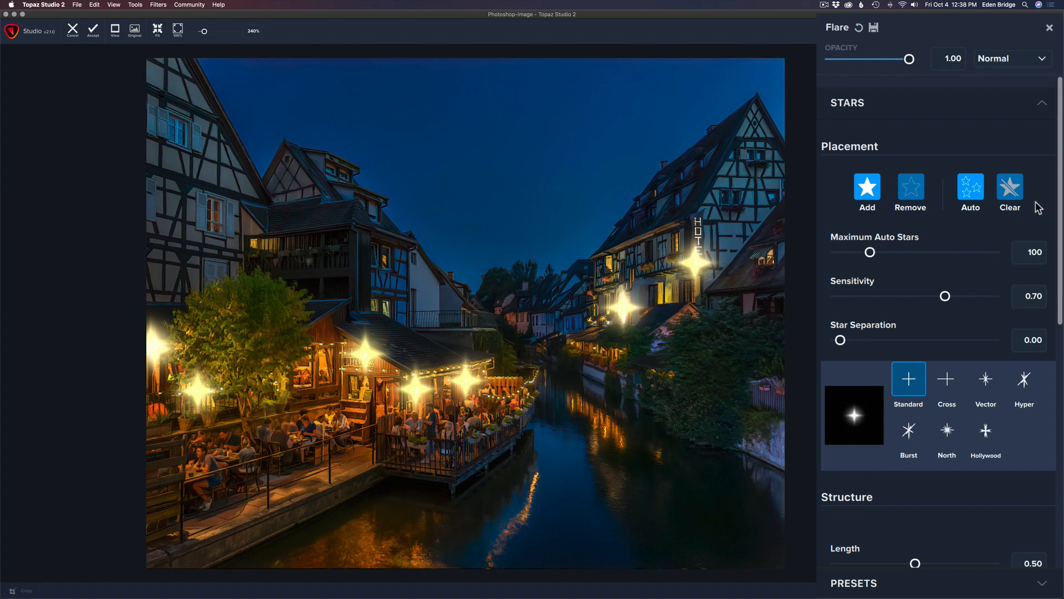
left_click(1013, 194)
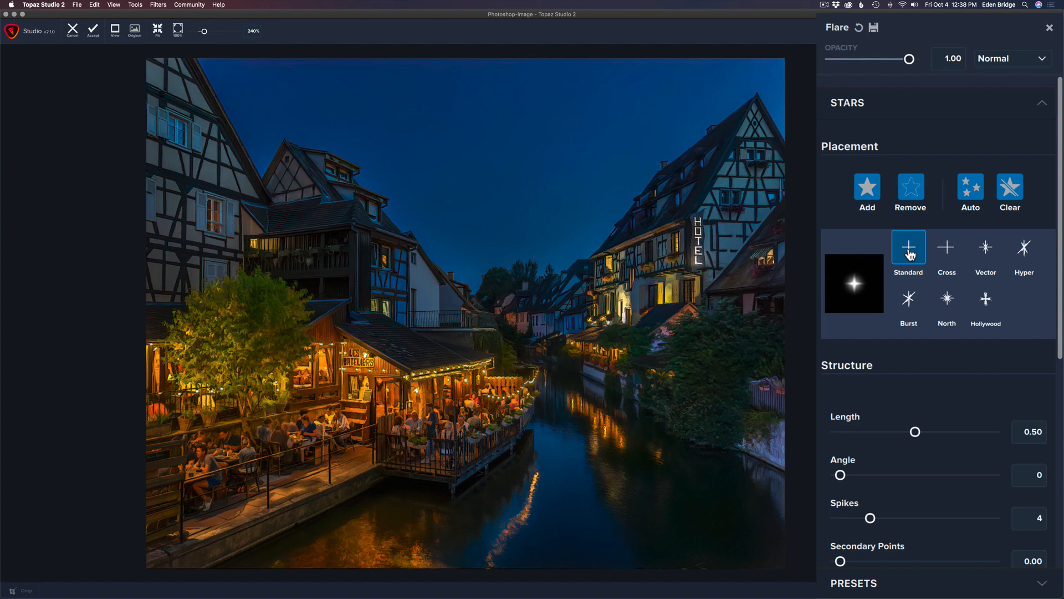
- Hand-place Standard stars on the upper window, balcony corner, doorway below the hotel, restaurant sign, terrace and the photo's left edge
left_click(946, 248)
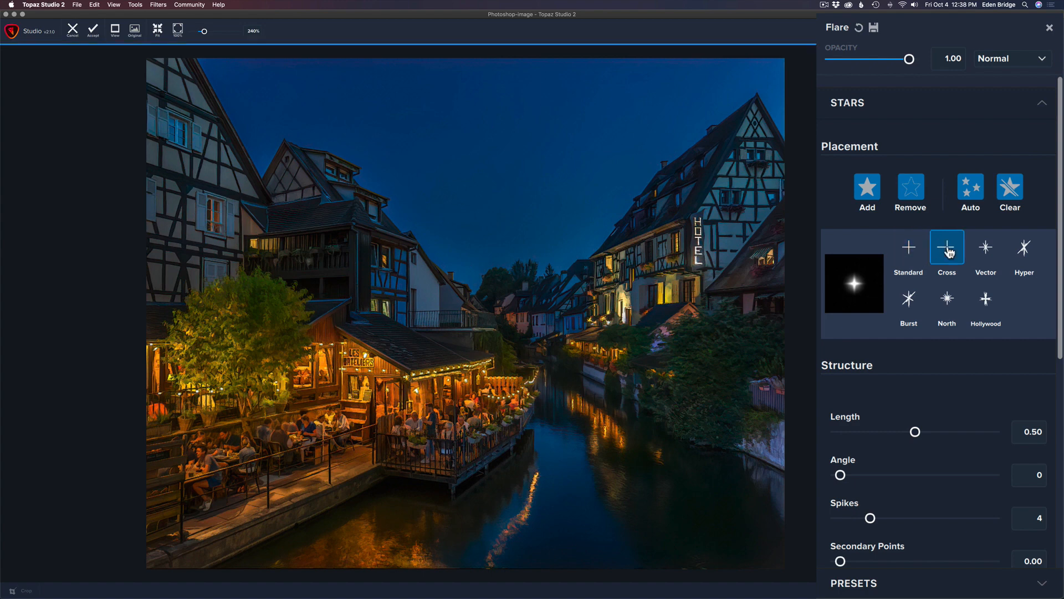
left_click(909, 249)
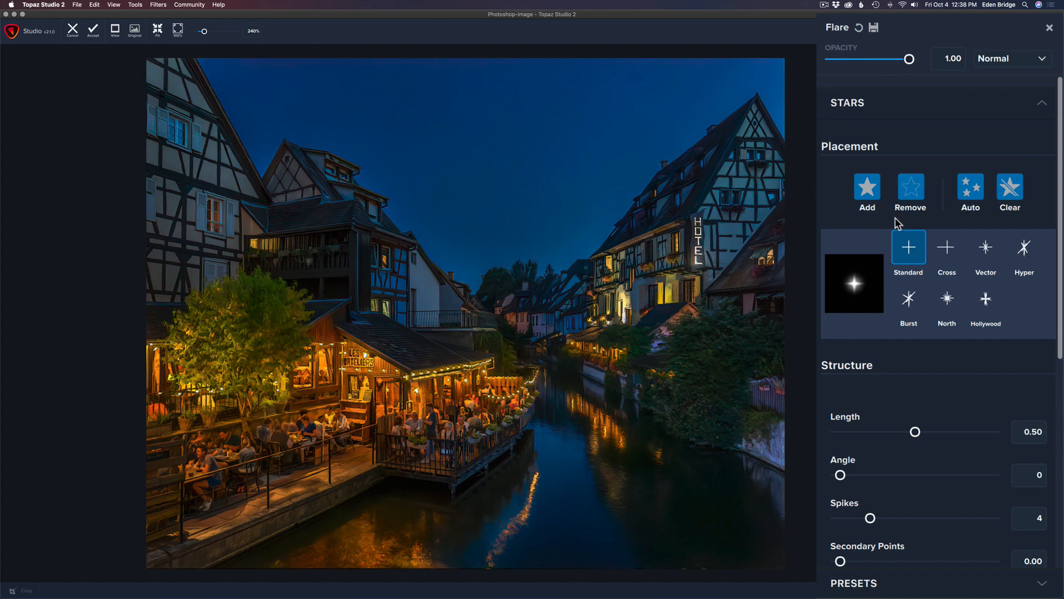
left_click(866, 186)
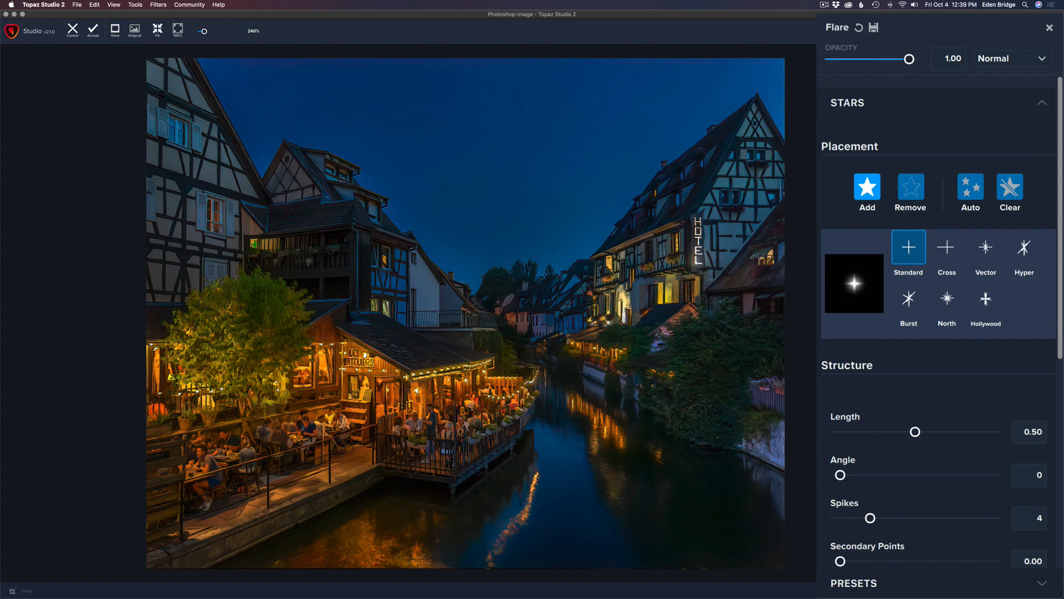
left_click(255, 243)
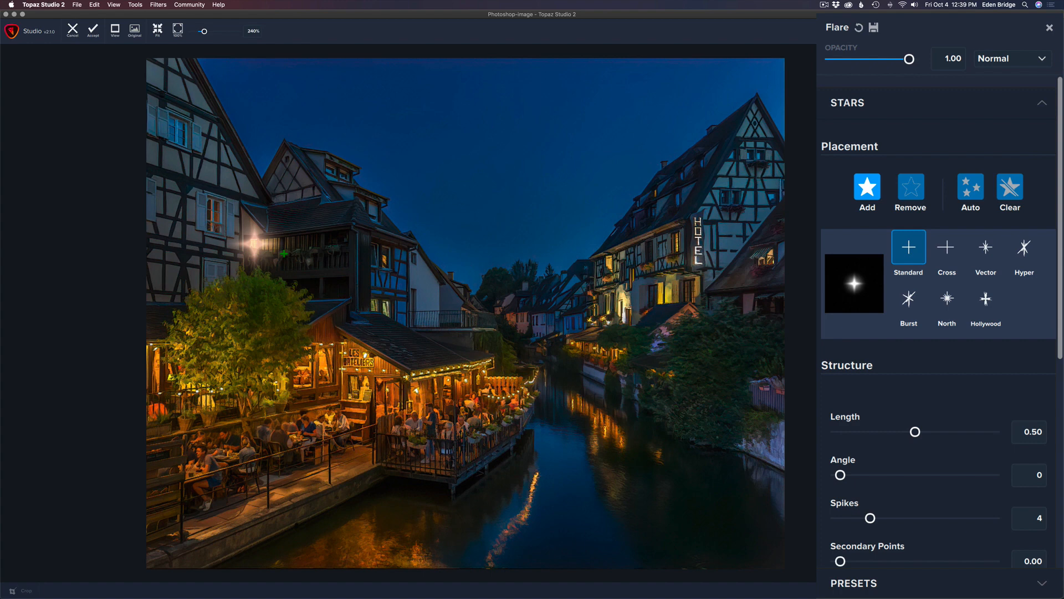
left_click(212, 216)
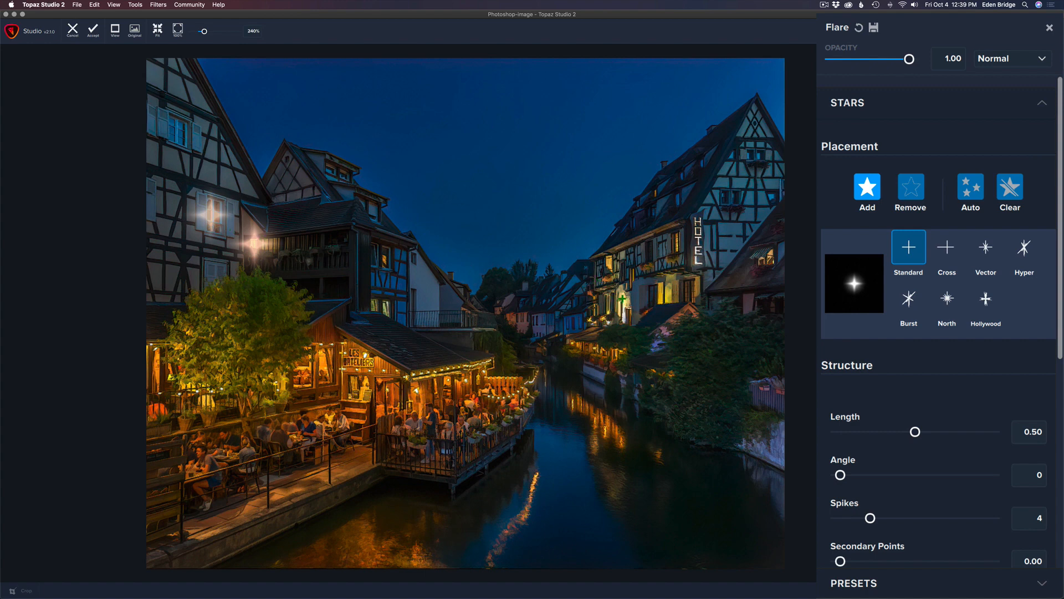
left_click(623, 298)
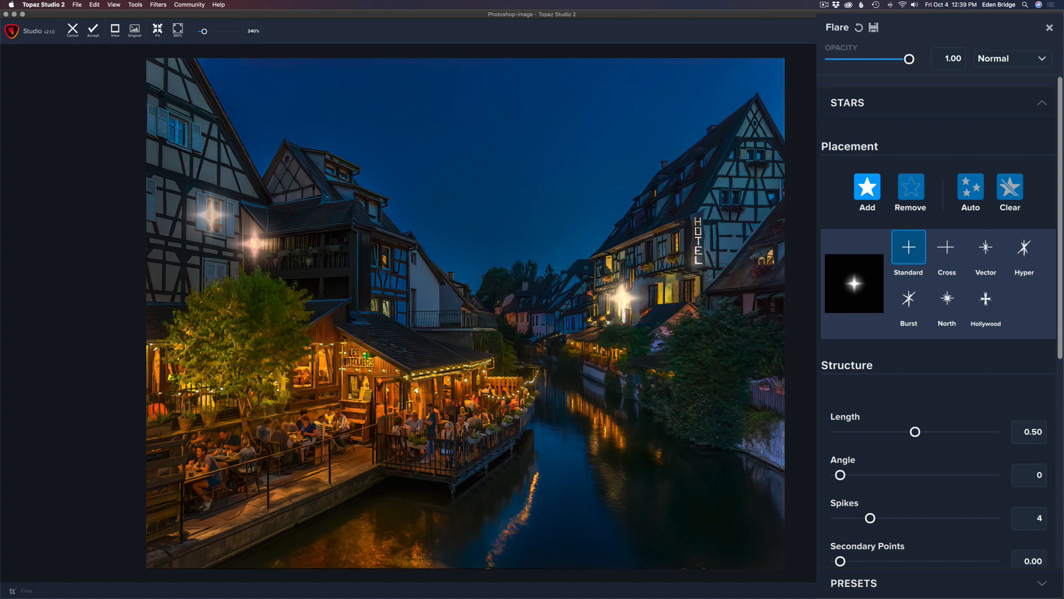
left_click(365, 354)
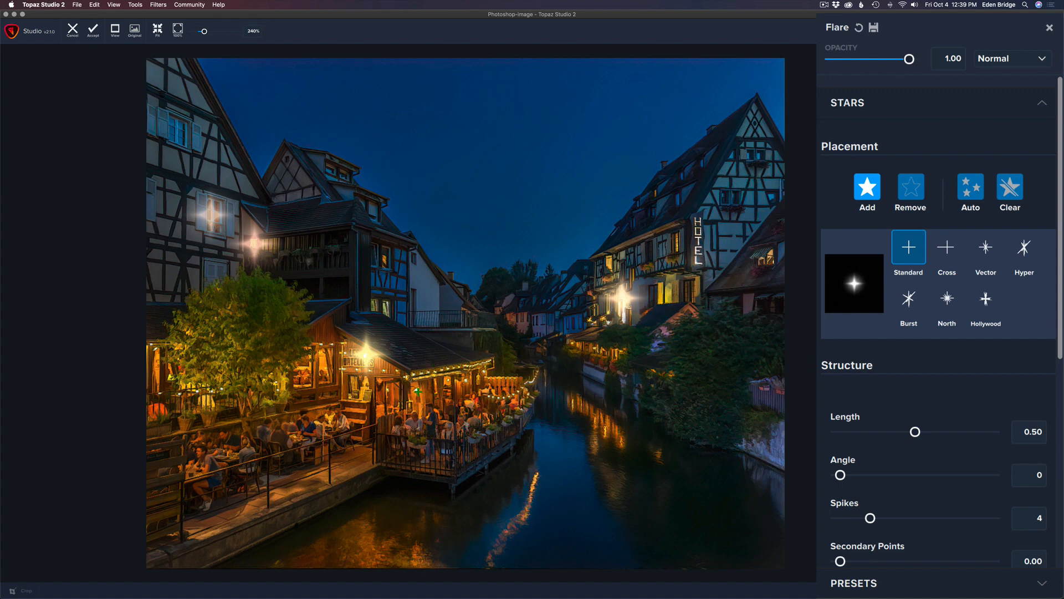
left_click(417, 390)
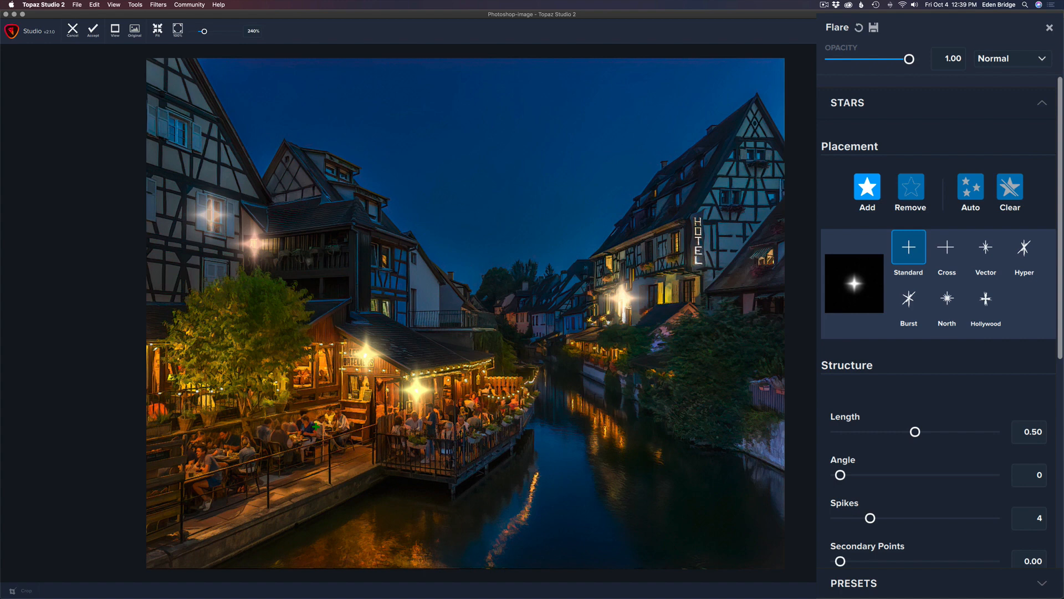
left_click(159, 364)
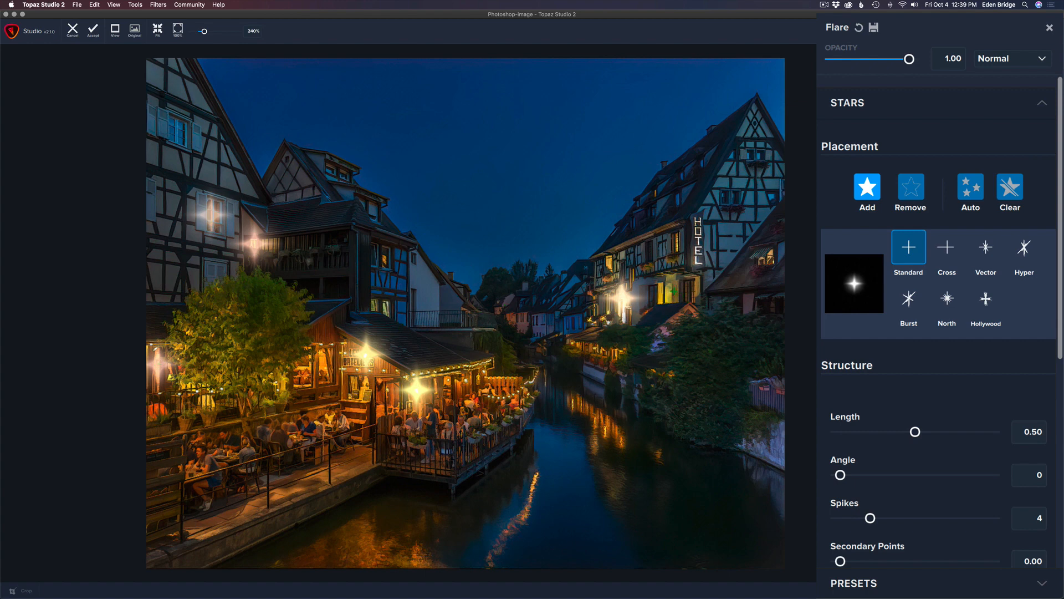
- Try a star on the far-right building's window and another in the sky, removing each one
left_click(766, 256)
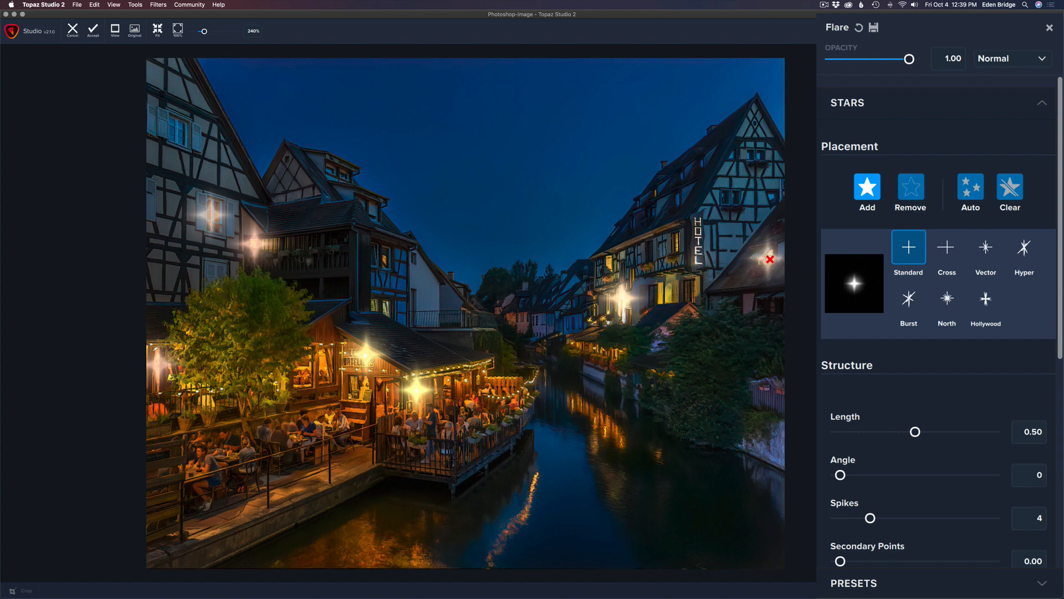
left_click(769, 259, "alt")
left_click(449, 124)
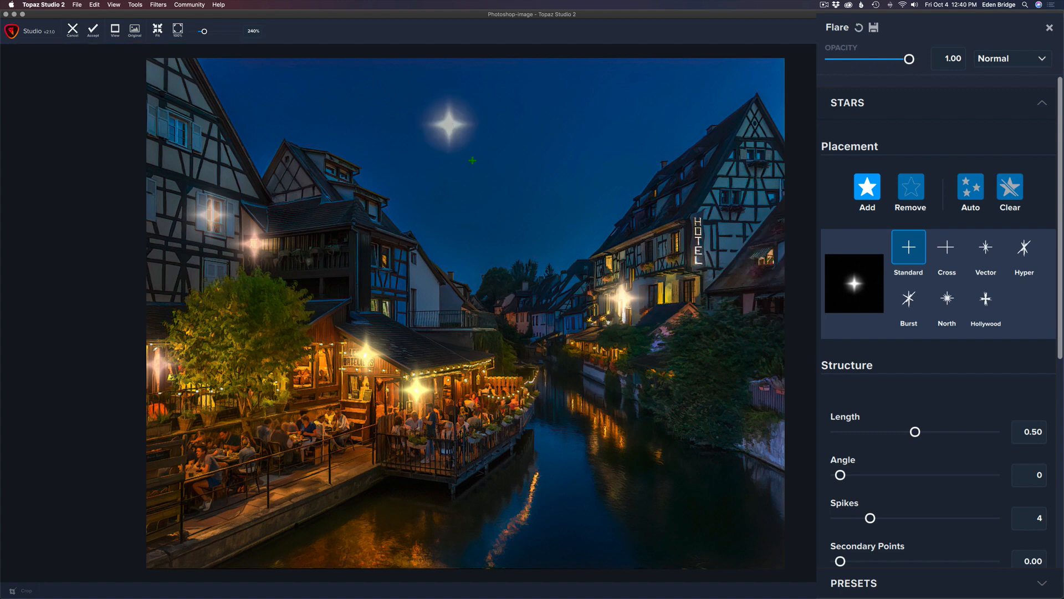
left_click(449, 126, "alt")
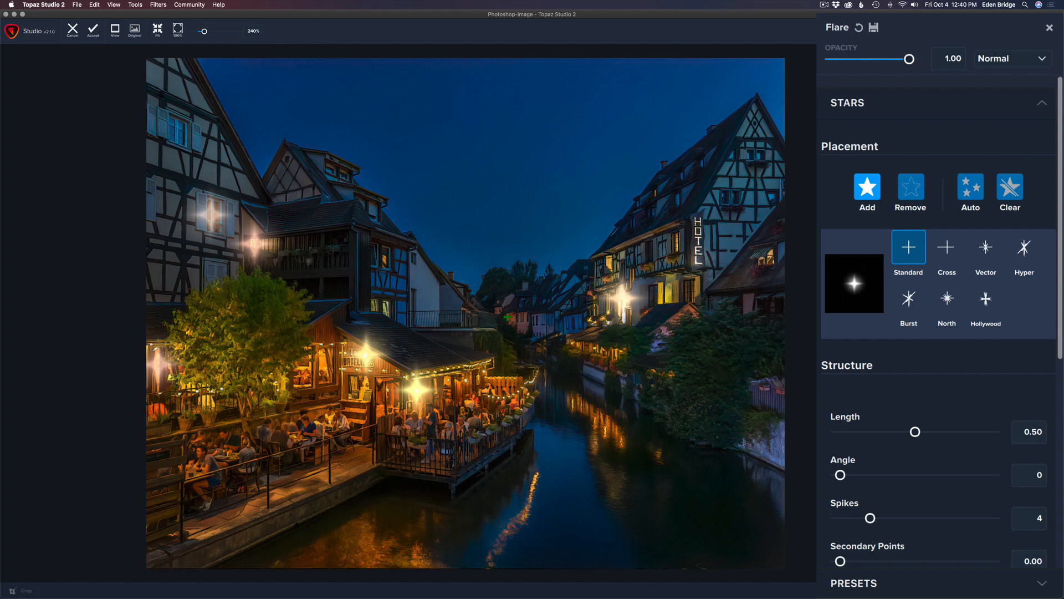
- Place two more stars, one by the distant houses and one on the river's light reflection
left_click(510, 317)
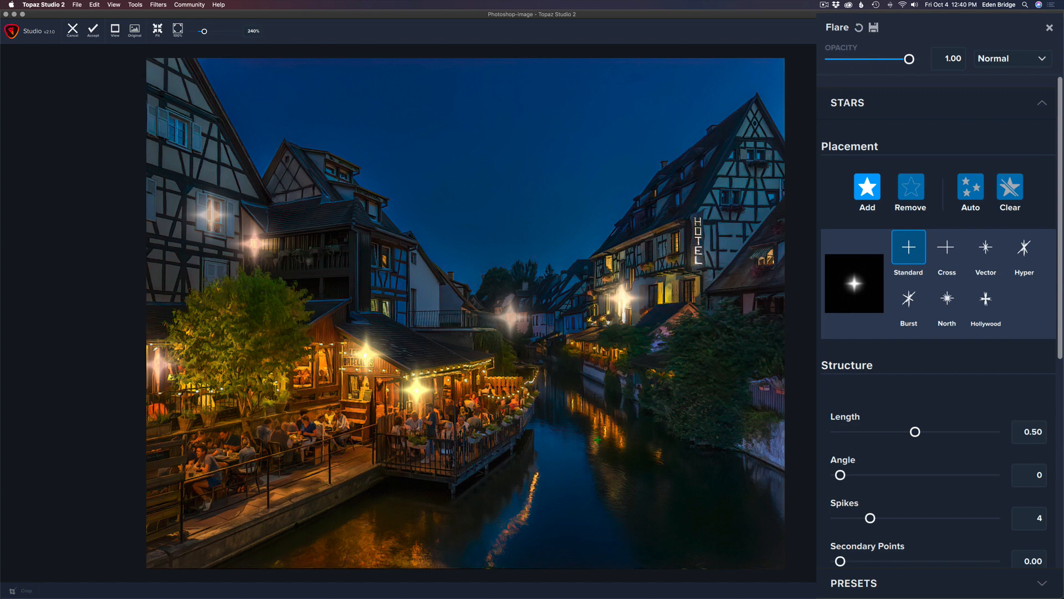
left_click(604, 435)
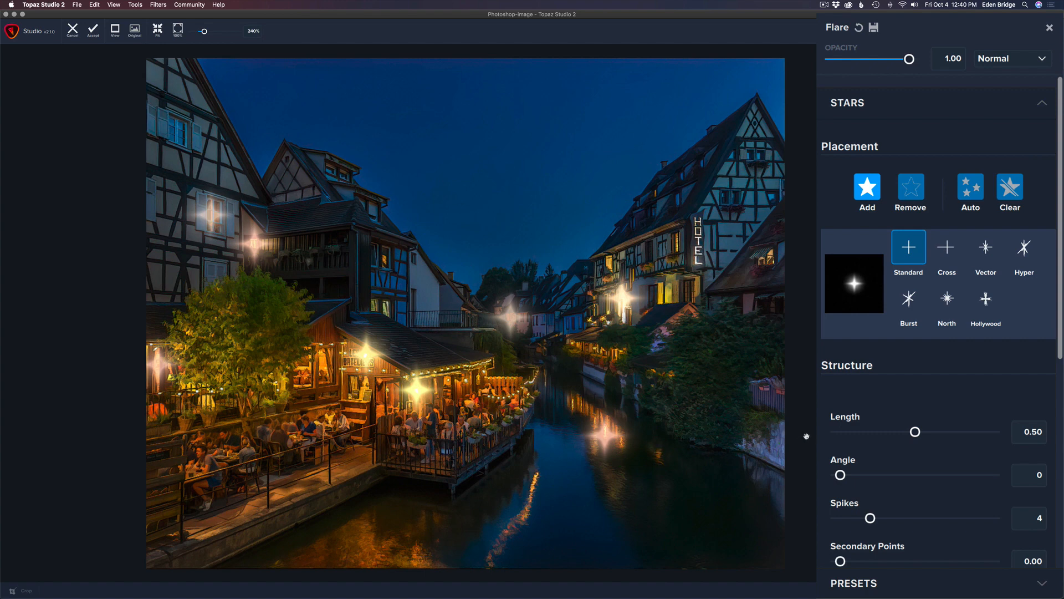
- Compare the Cross, Vector, Hyper, Burst, North and Hollywood star types on the placed stars, and choose Vector
left_click(950, 254)
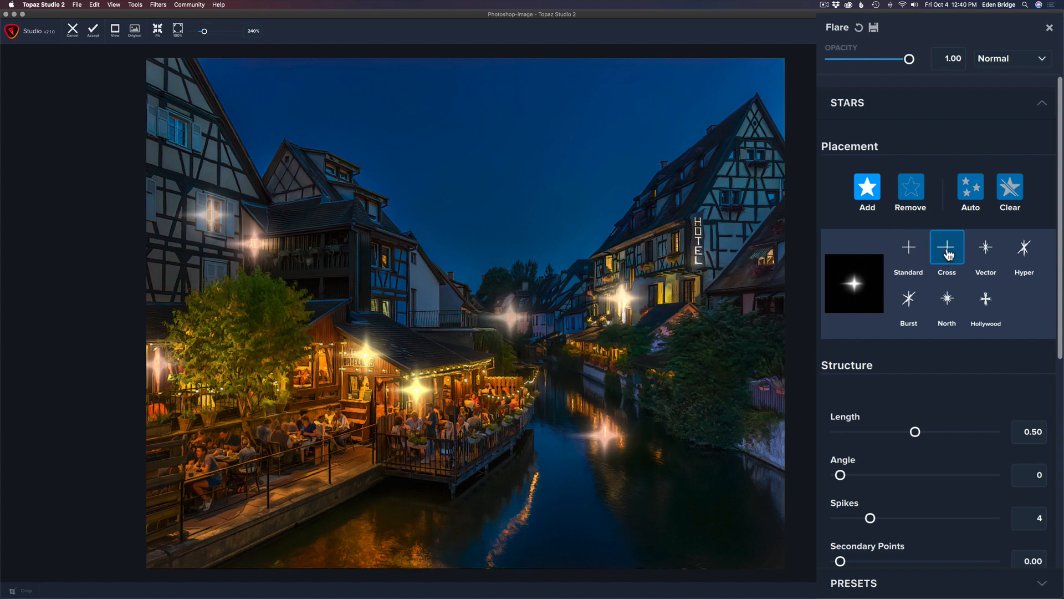
left_click(987, 255)
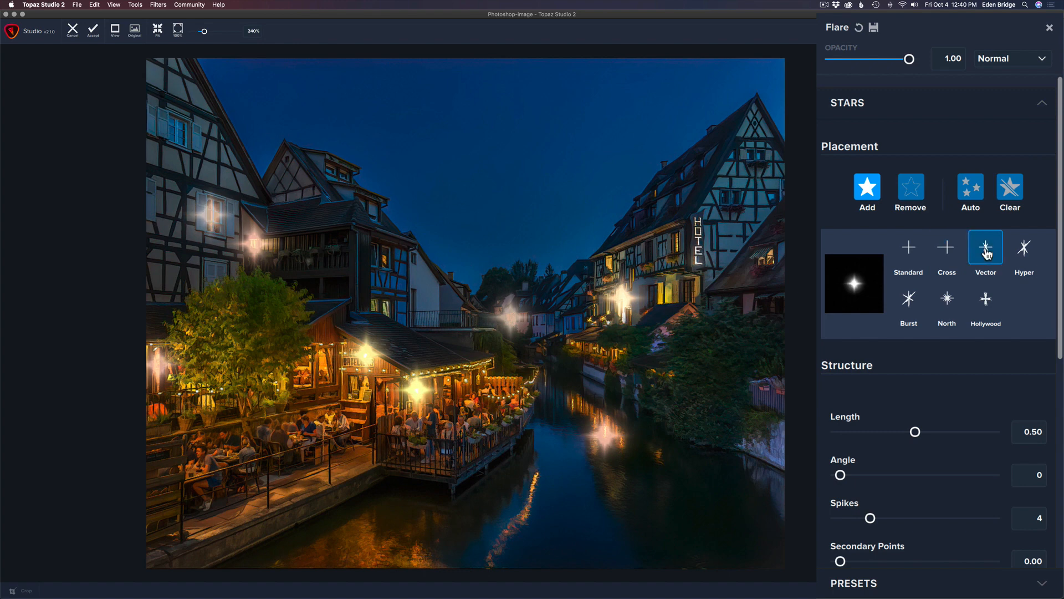
left_click(1025, 249)
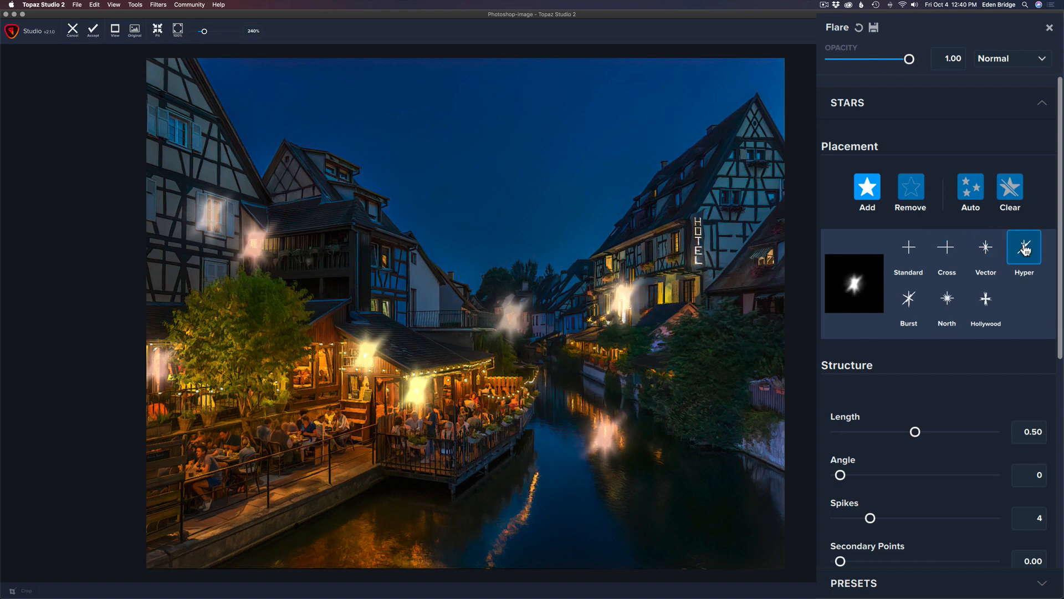
left_click(908, 303)
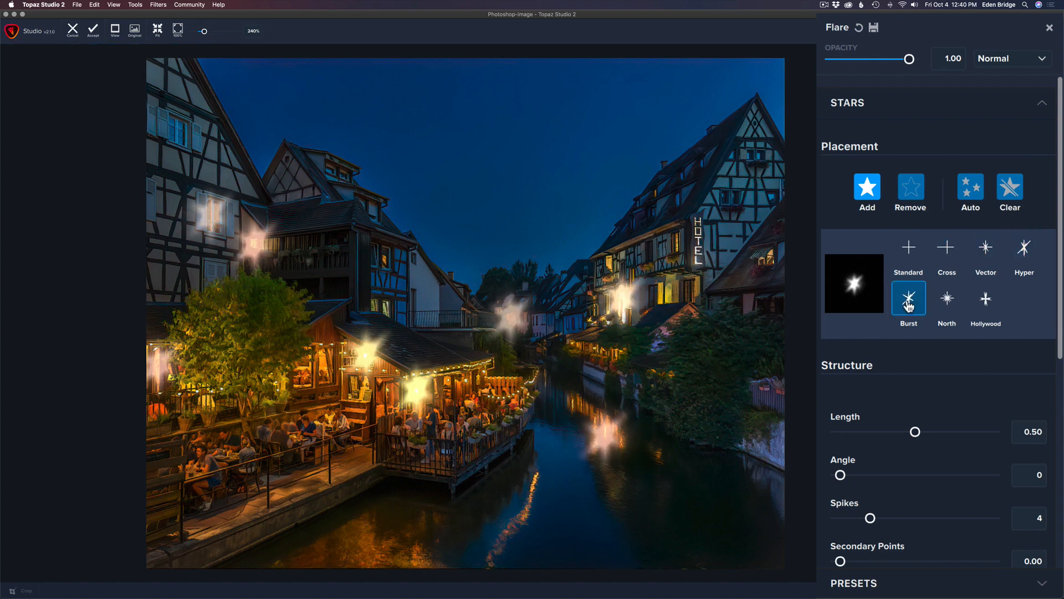
left_click(948, 300)
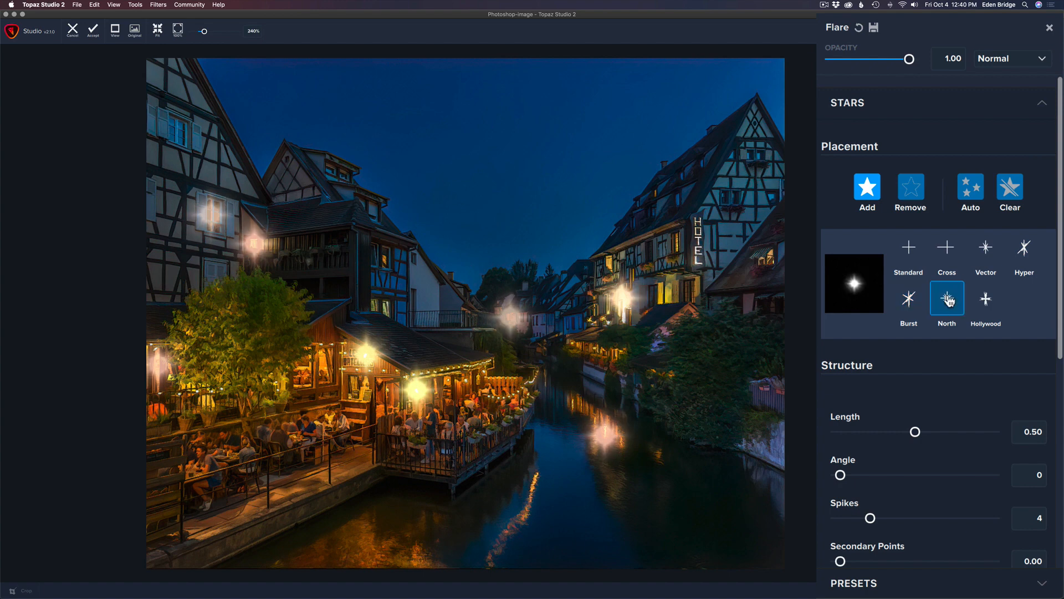
left_click(985, 300)
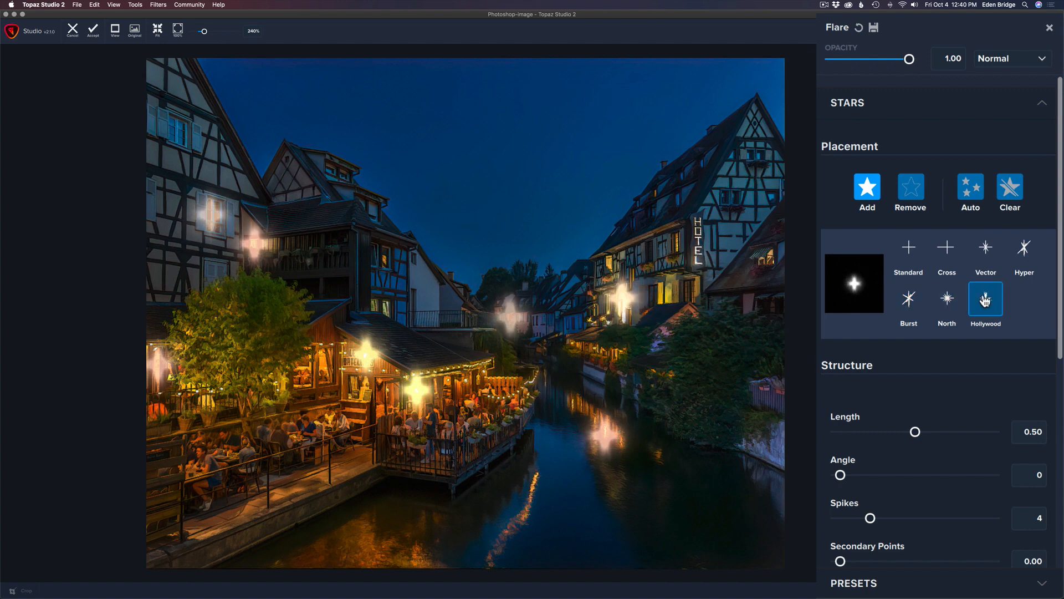
left_click(943, 255)
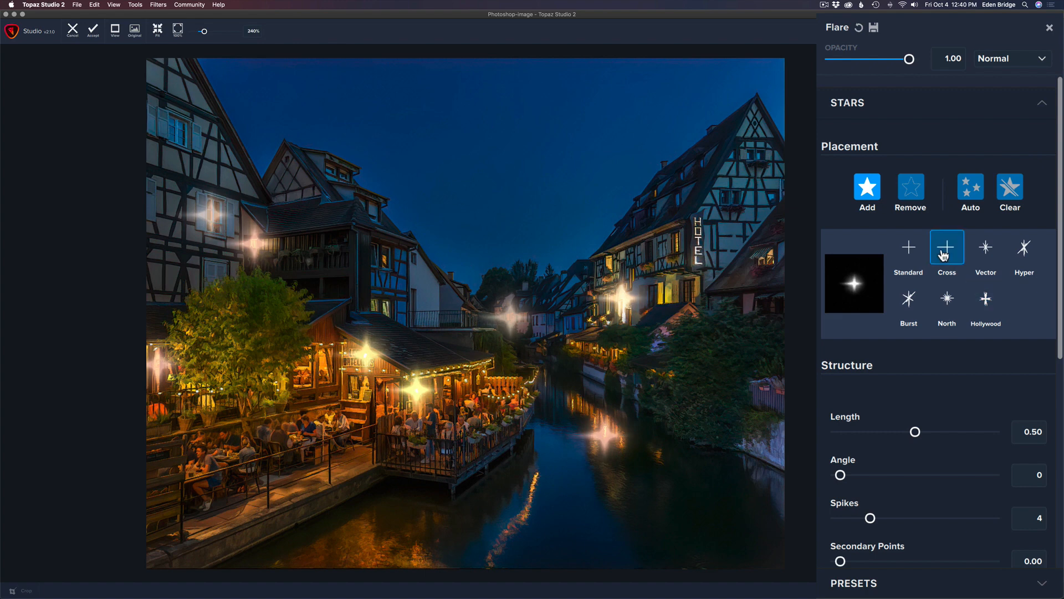
left_click(985, 250)
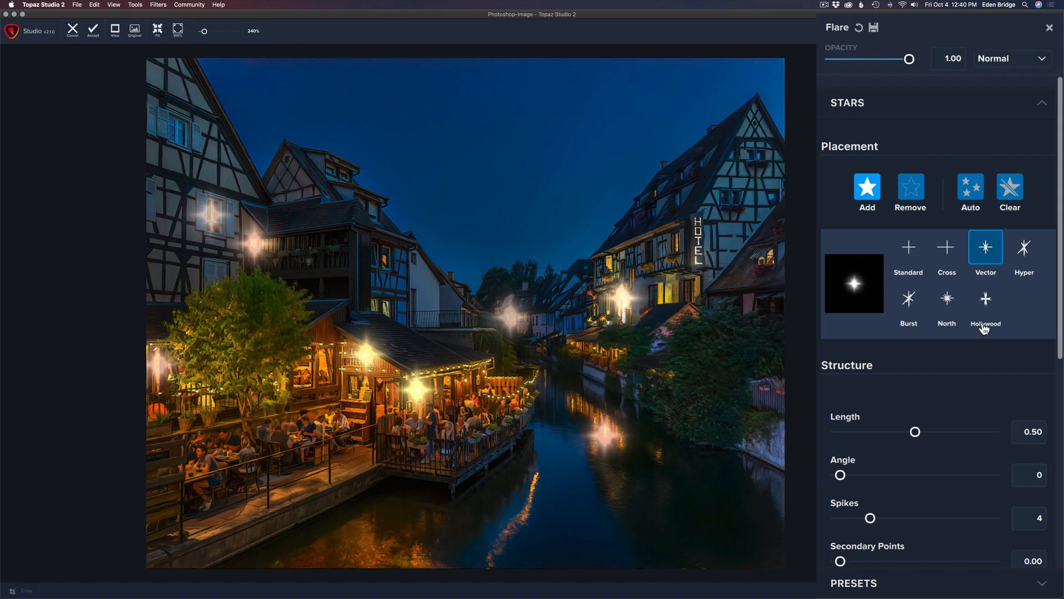
- Set the stars' Length to 0.52, Angle to 35, Spikes to 5 and Secondary Points to 0.59
scroll(976, 395, "down", 3)
scroll(973, 388, "down", 2)
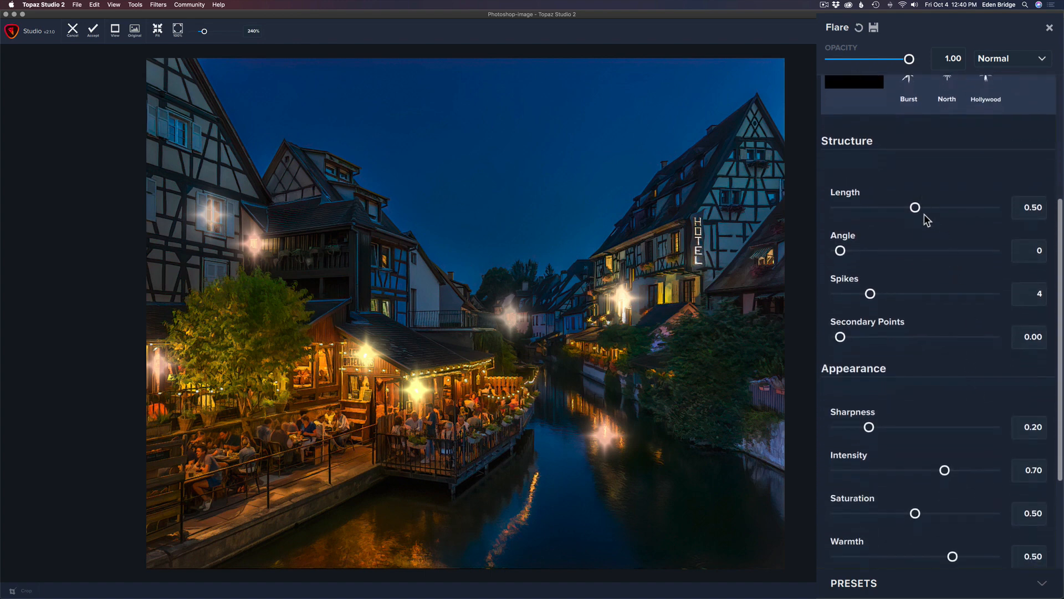
scroll(925, 215, "up", 2)
scroll(952, 242, "down", 1)
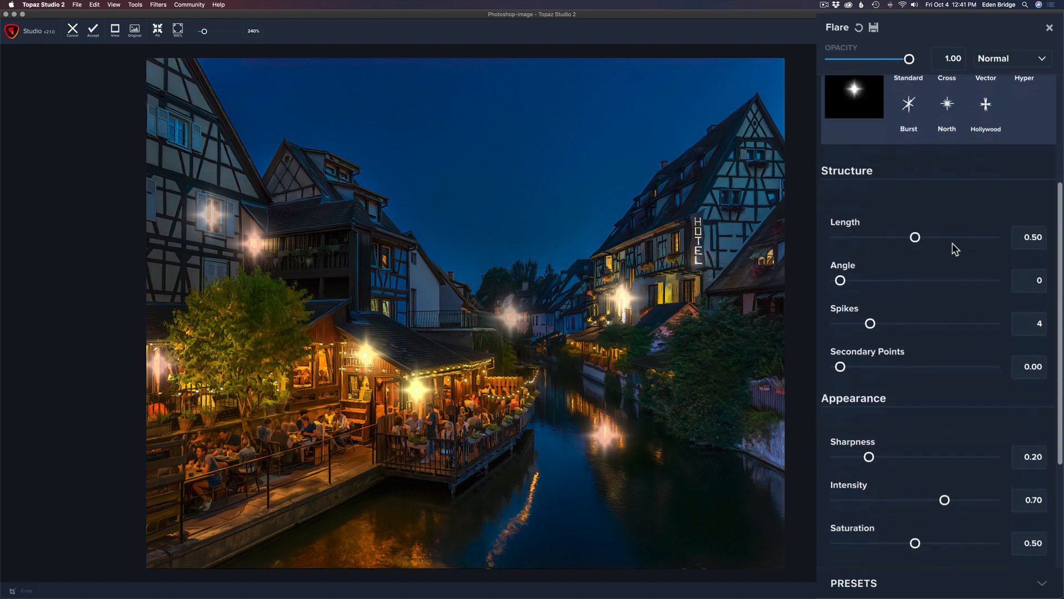
mouse_move(915, 236)
left_mouse_down()
mouse_move(947, 236)
mouse_move(850, 237)
mouse_move(953, 235)
mouse_move(906, 235)
mouse_move(919, 235)
left_mouse_up()
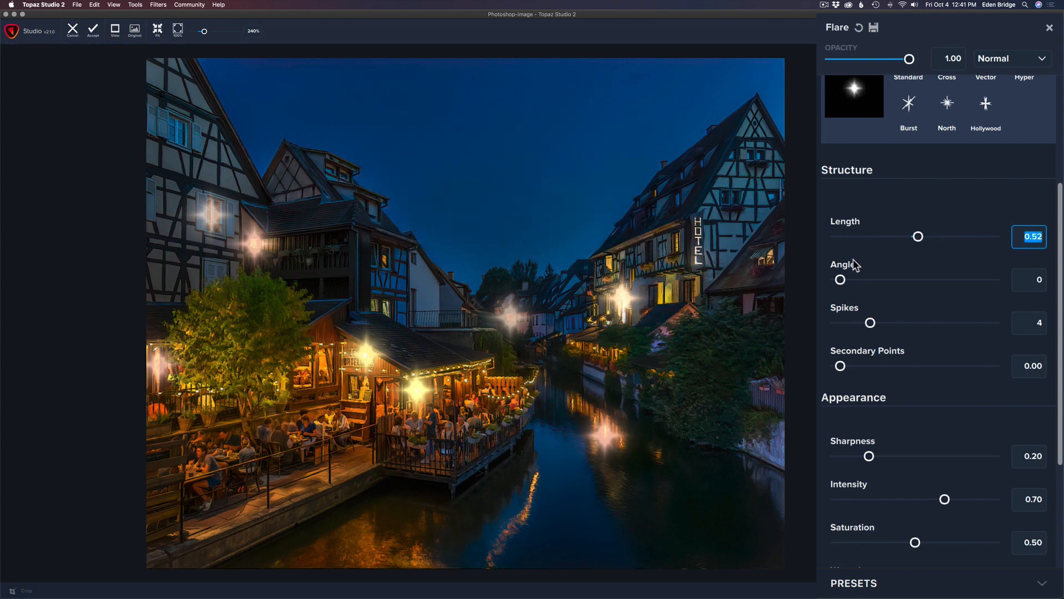
left_click_drag(840, 279, 855, 280)
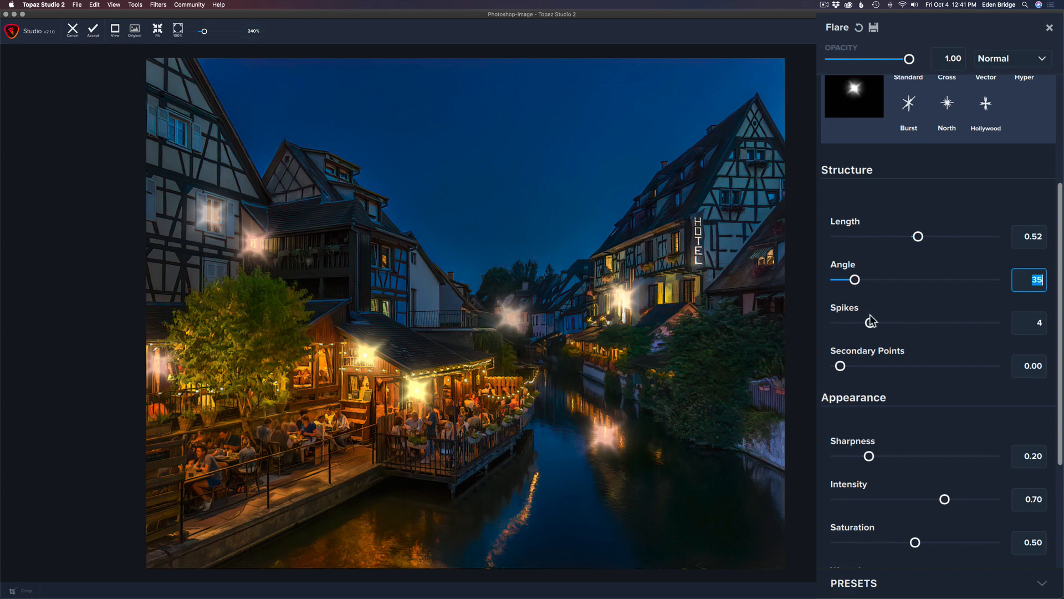
mouse_move(871, 323)
left_mouse_down()
mouse_move(902, 324)
mouse_move(860, 322)
mouse_move(879, 323)
left_mouse_up()
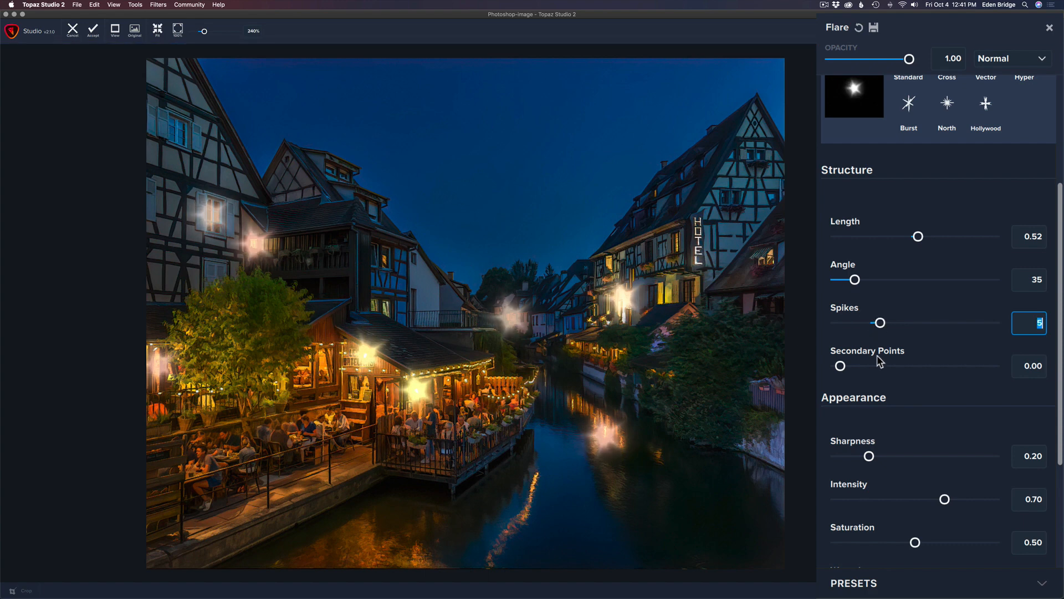
left_click_drag(840, 366, 929, 366)
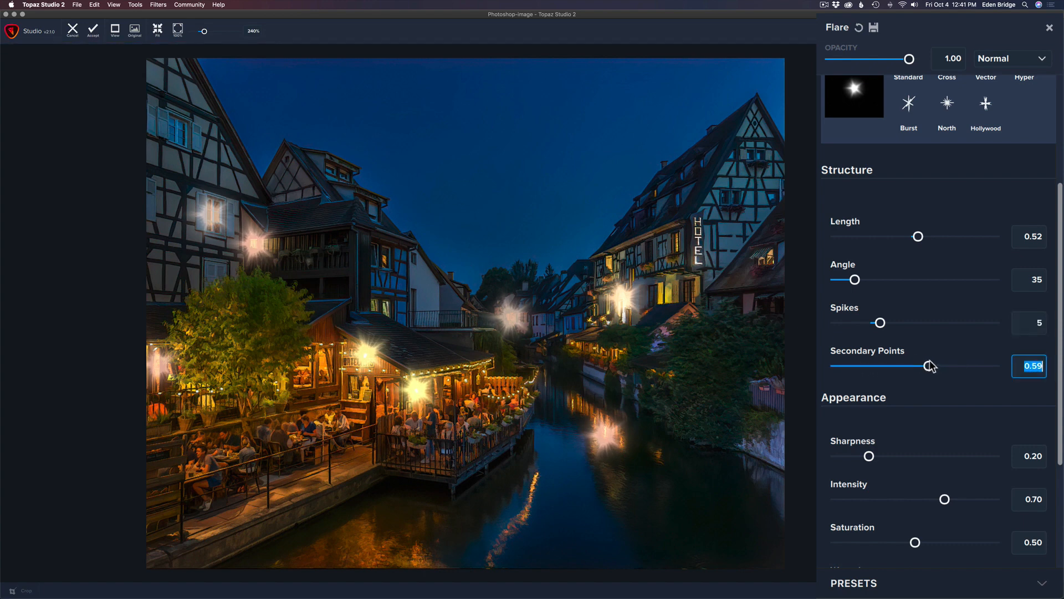
- Try a star Sharpness of 0.01, and set it to 0.87
scroll(932, 365, "down", 2)
scroll(929, 360, "down", 3)
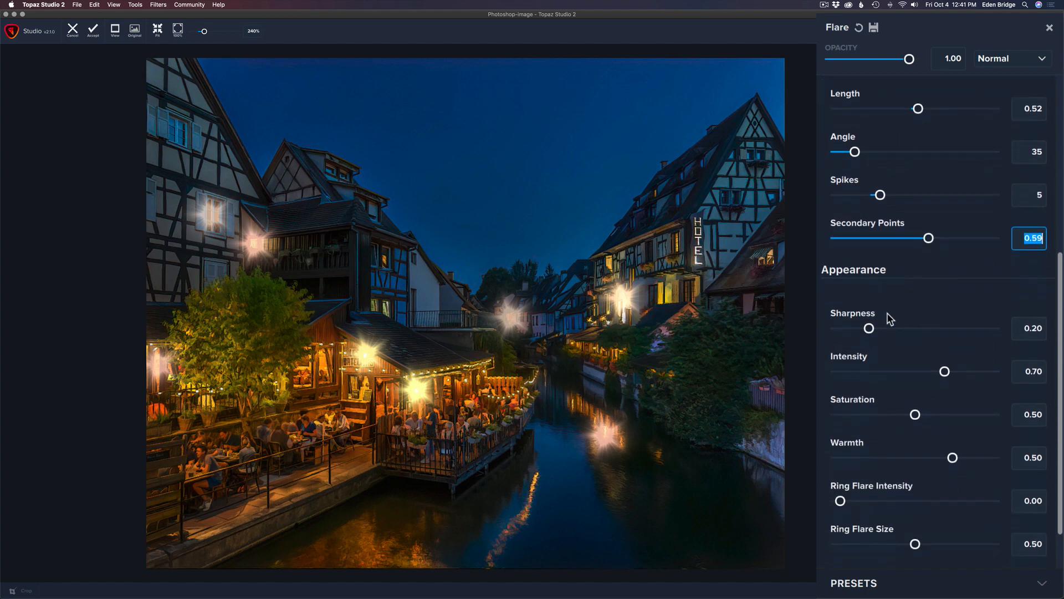
left_click_drag(868, 328, 840, 328)
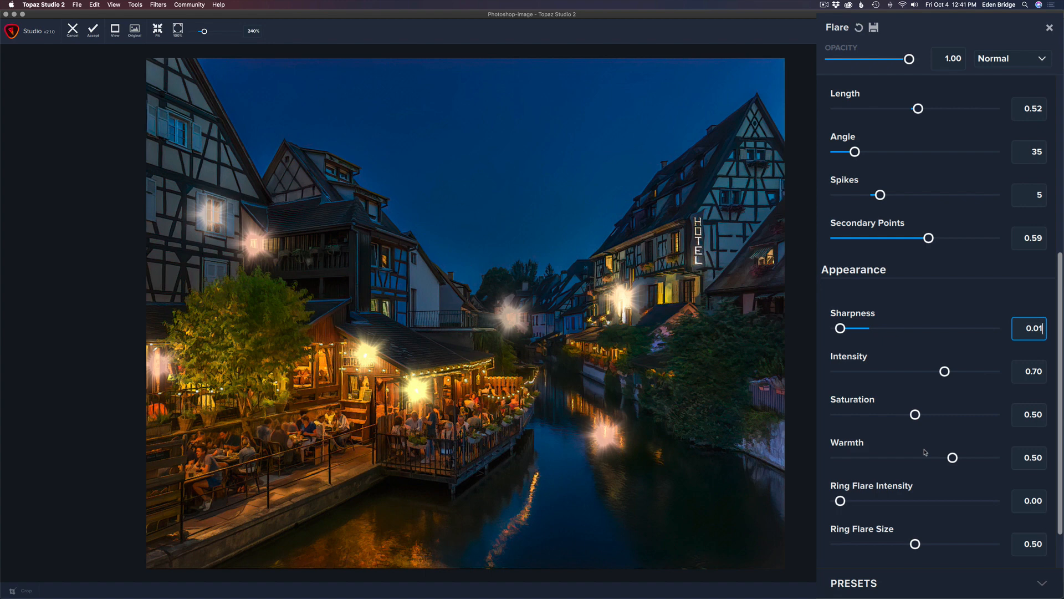
left_click_drag(840, 328, 971, 335)
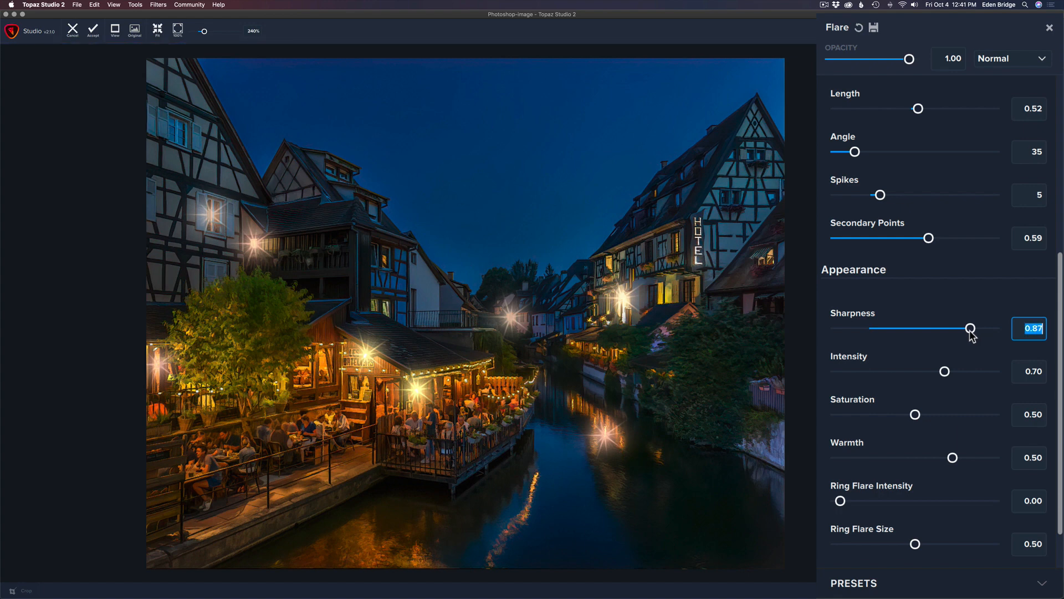
- Shorten the stars to a Length of 0.34 and raise their Intensity to 0.86
scroll(937, 271, "up", 2)
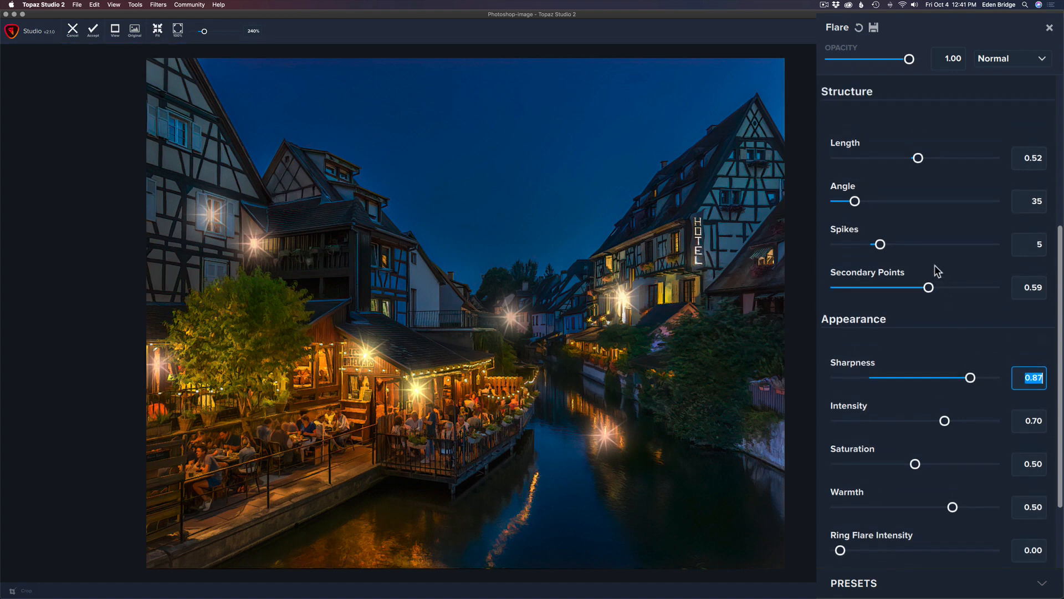
left_click_drag(917, 156, 891, 160)
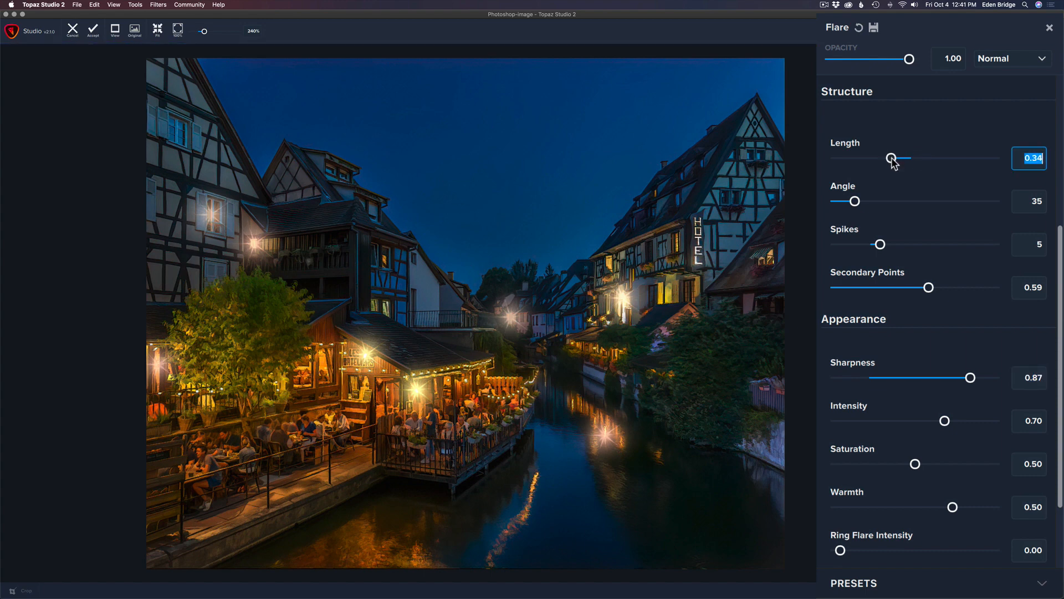
scroll(926, 244, "down", 5)
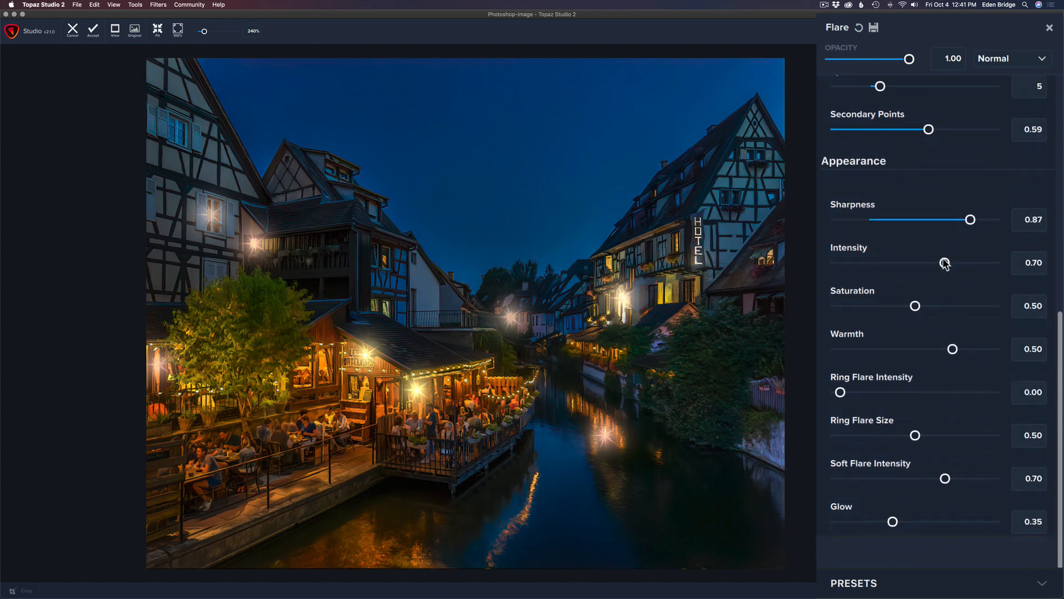
left_click_drag(945, 262, 969, 263)
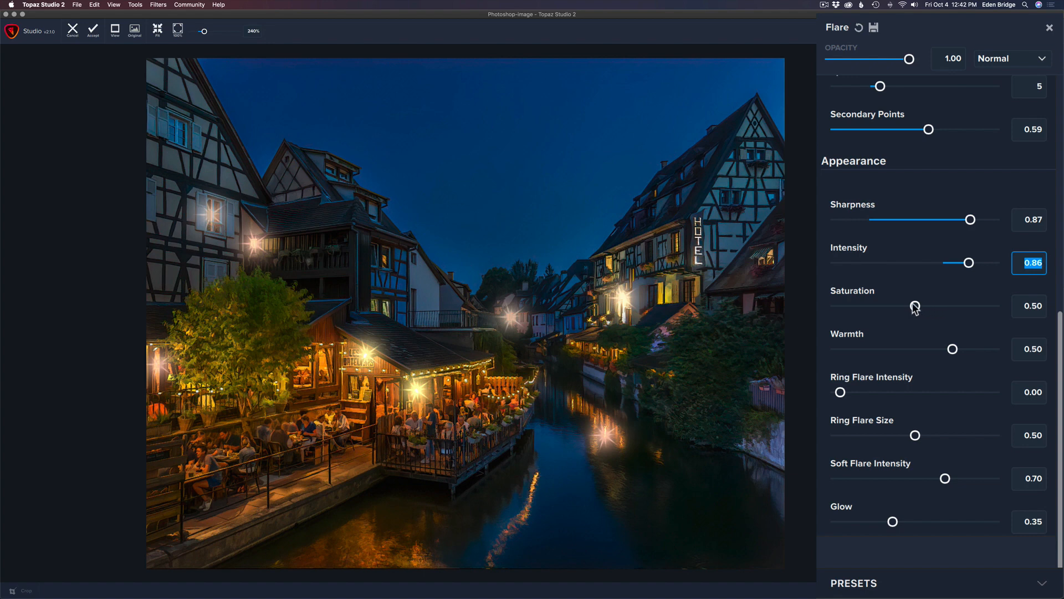
- Set the stars' Saturation to 0.75 and their Warmth to 0.50
left_click_drag(915, 305, 952, 316)
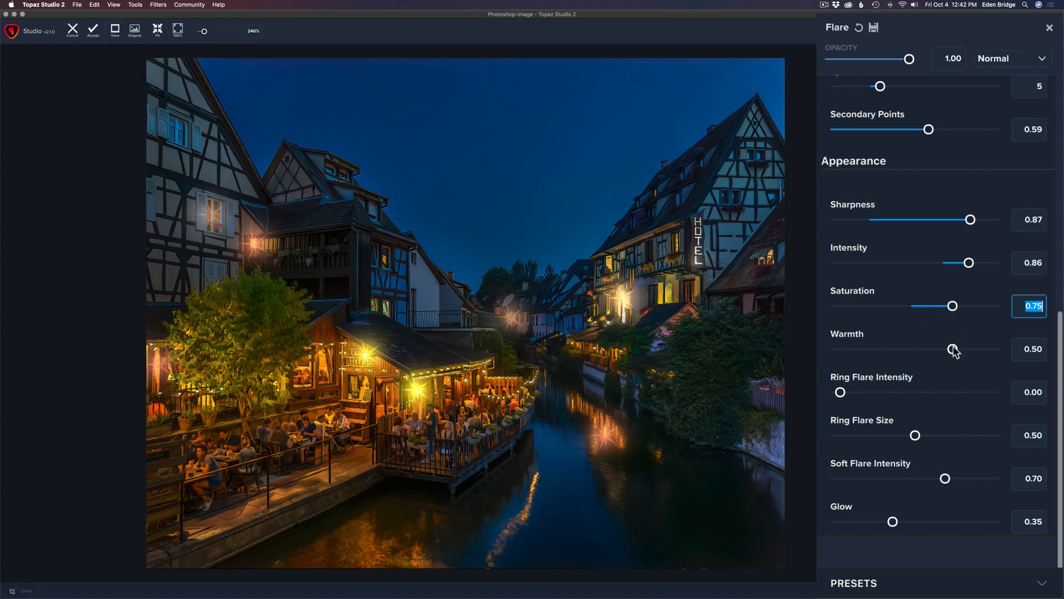
mouse_move(953, 349)
left_mouse_down()
mouse_move(1021, 347)
mouse_move(896, 347)
mouse_move(981, 347)
mouse_move(953, 349)
left_mouse_up()
type("0.50")
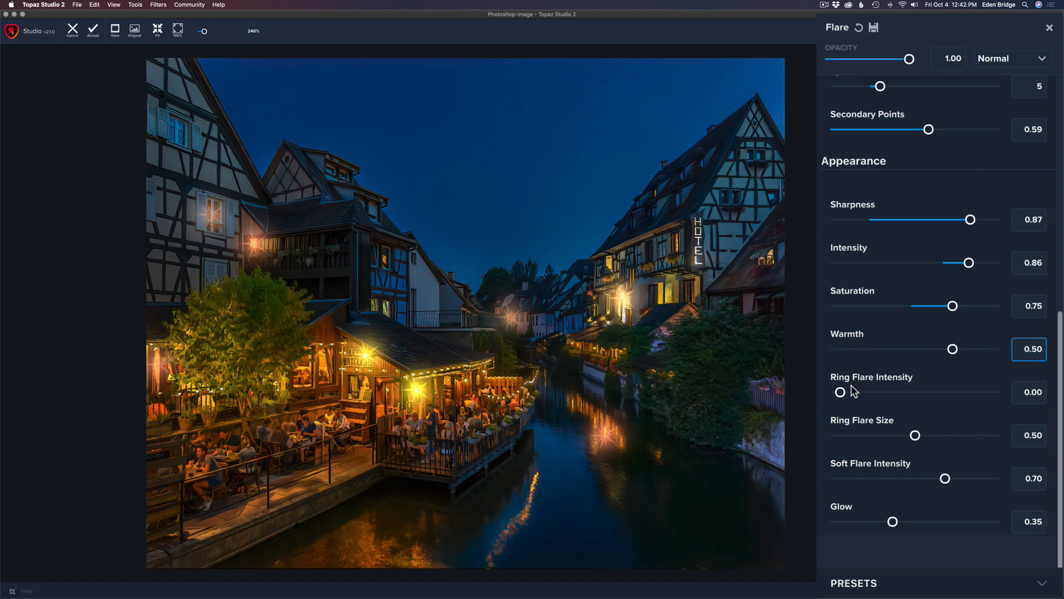
- Set the stars' Ring Flare Intensity to 0.48, Ring Flare Size to 0.24, Soft Flare Intensity to 0.89 and Glow to 0.50
left_click_drag(841, 392, 911, 393)
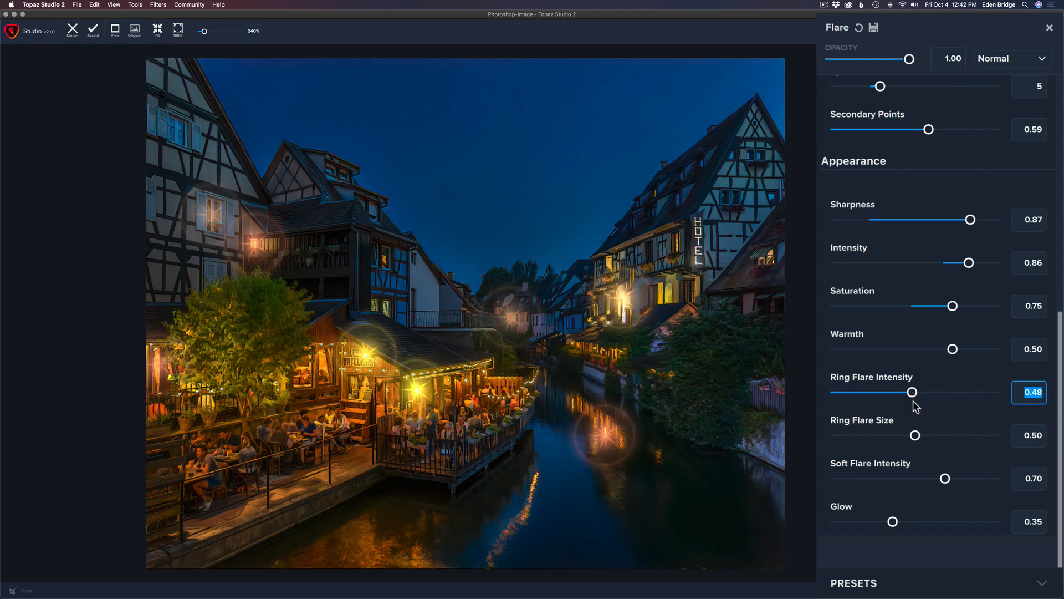
left_click_drag(915, 435, 875, 425)
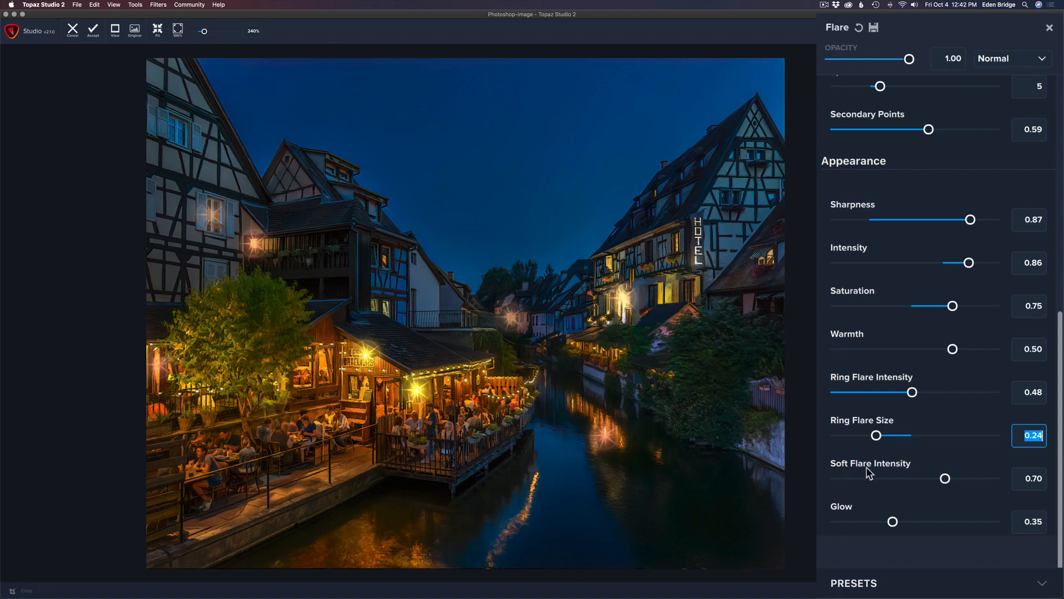
left_click_drag(946, 478, 974, 477)
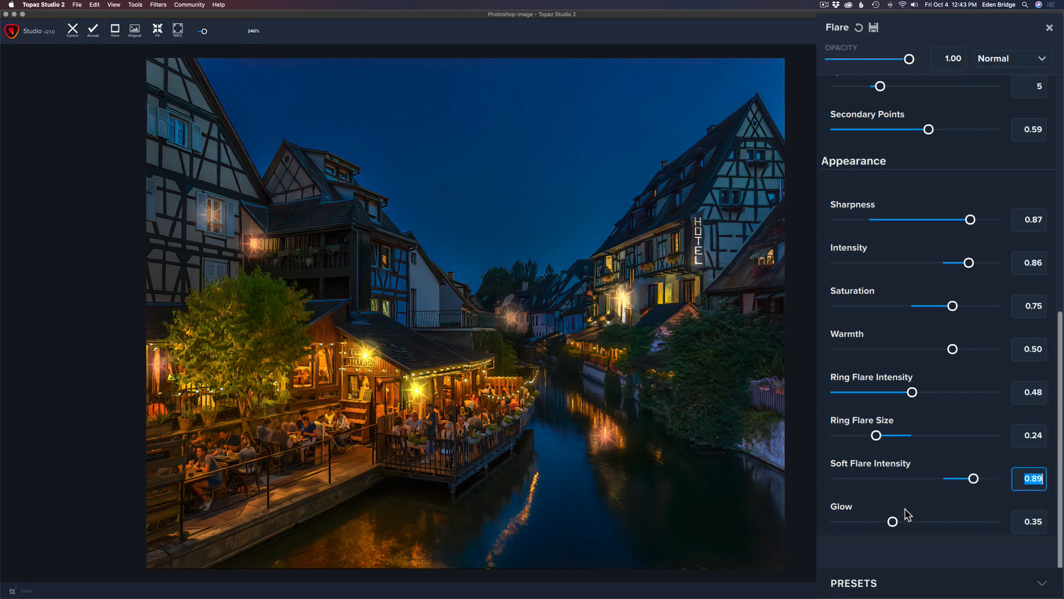
left_click_drag(894, 521, 916, 524)
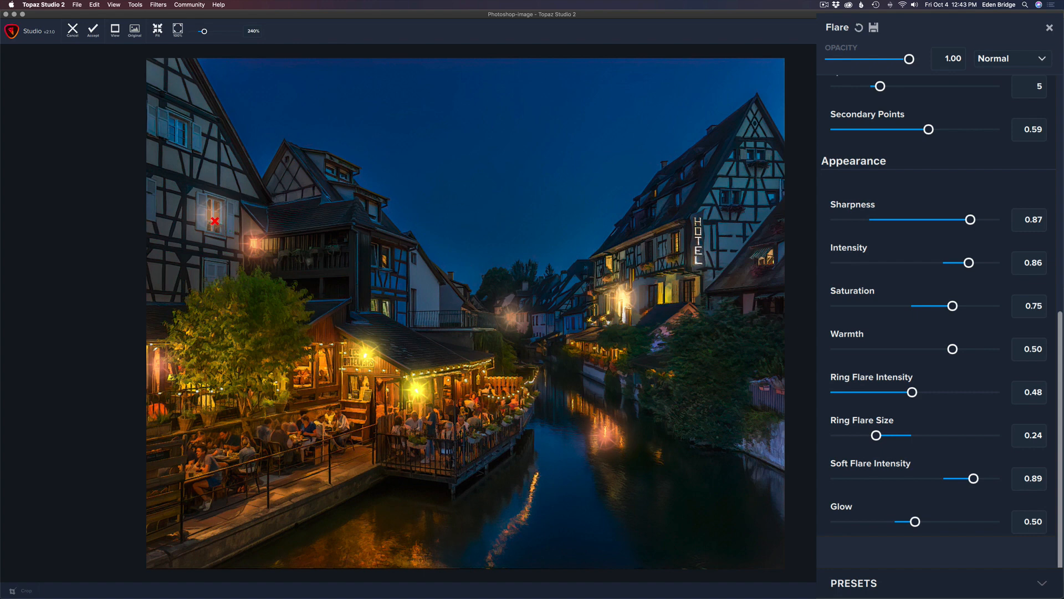
- Remove the stars on the timbered building's lit window, the adjoining balcony and the distant houses
left_click_drag(213, 216, 255, 243)
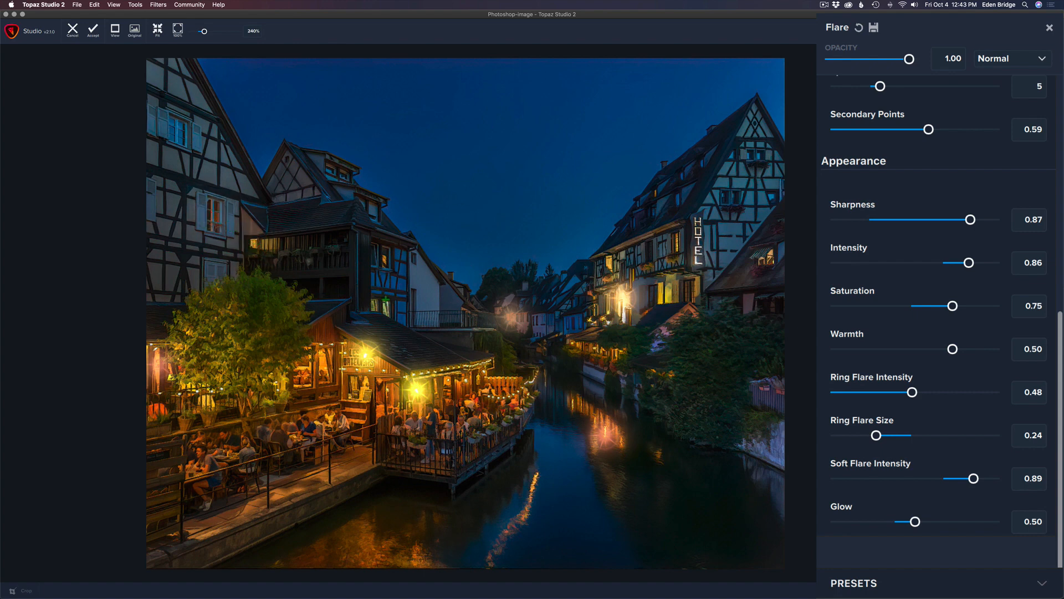
left_click(512, 318)
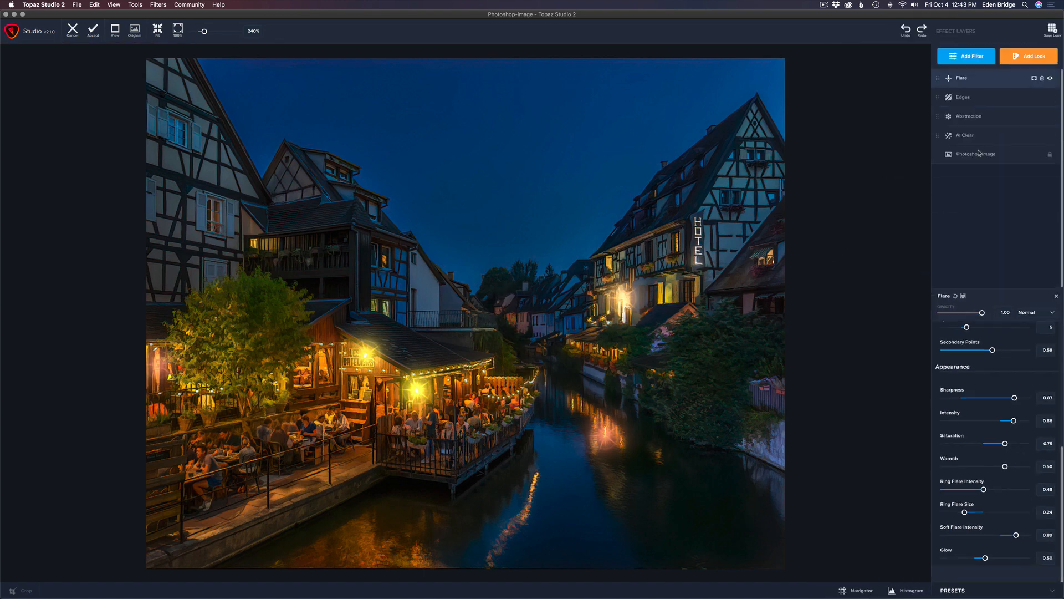
- Compare the photo with and without the Flare layer, and review the layer's Structure and Appearance settings
left_click(1050, 78)
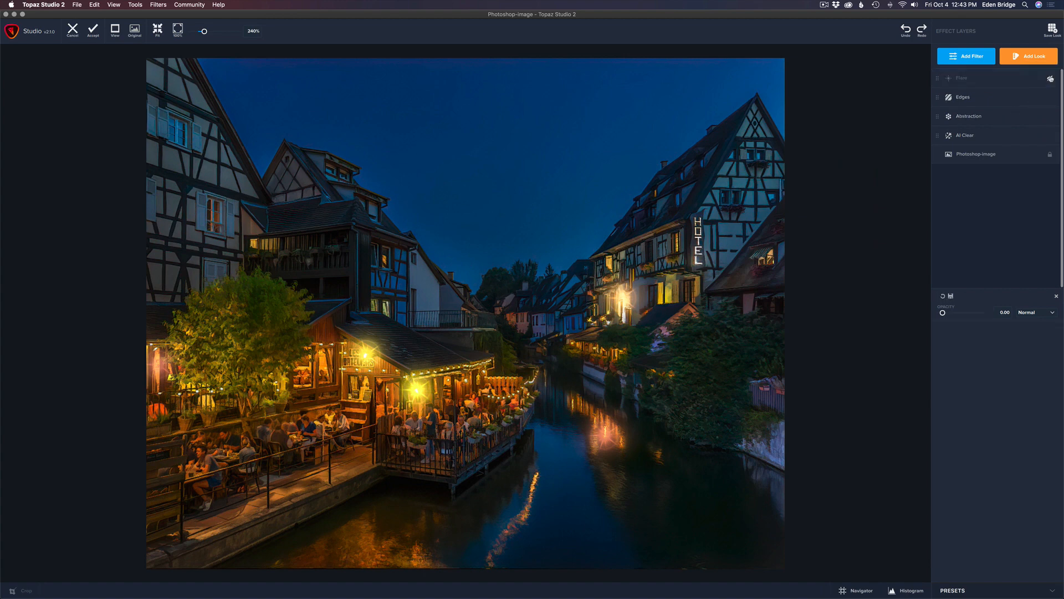
left_click(1050, 79)
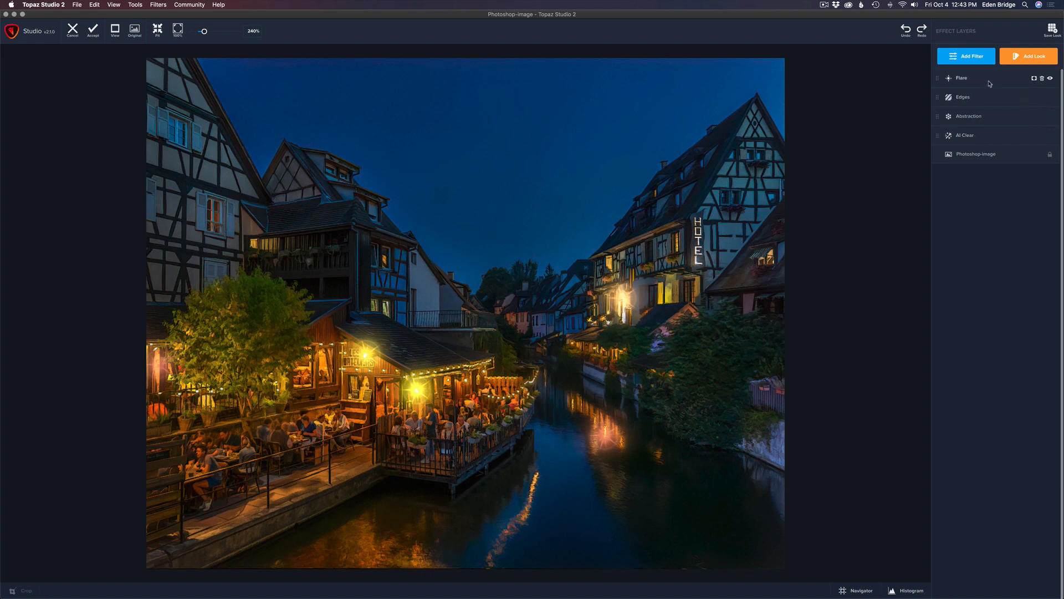
left_click(990, 84)
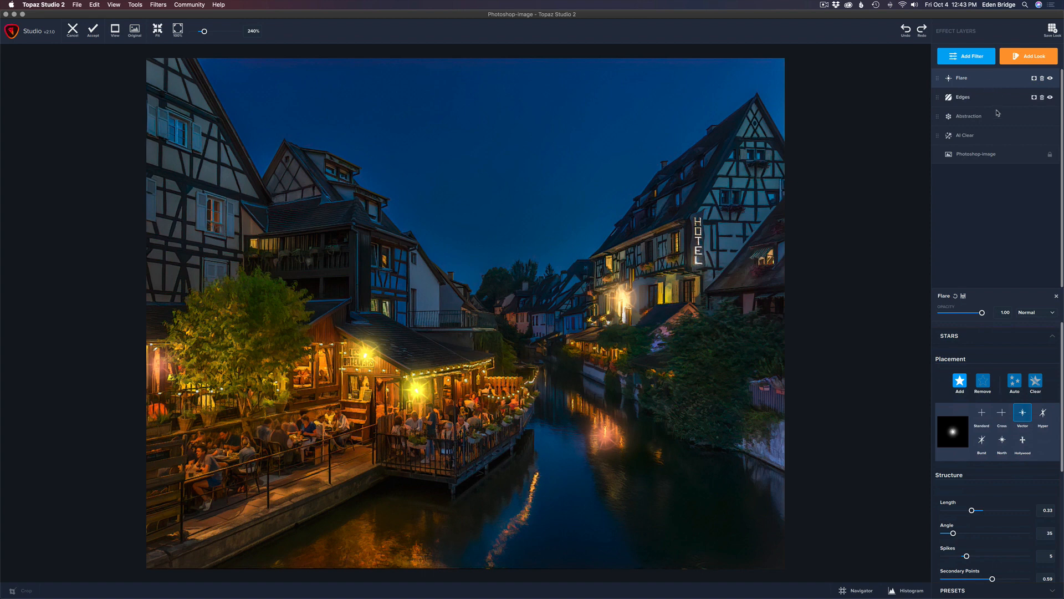
scroll(1012, 465, "down", 8)
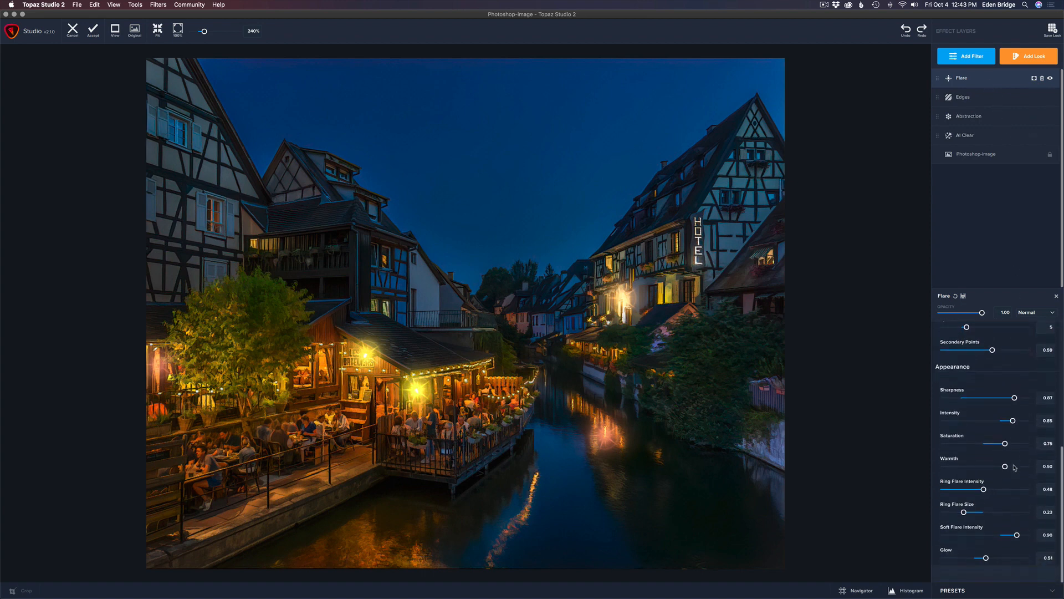
scroll(1014, 467, "up", 8)
scroll(1014, 467, "down", 3)
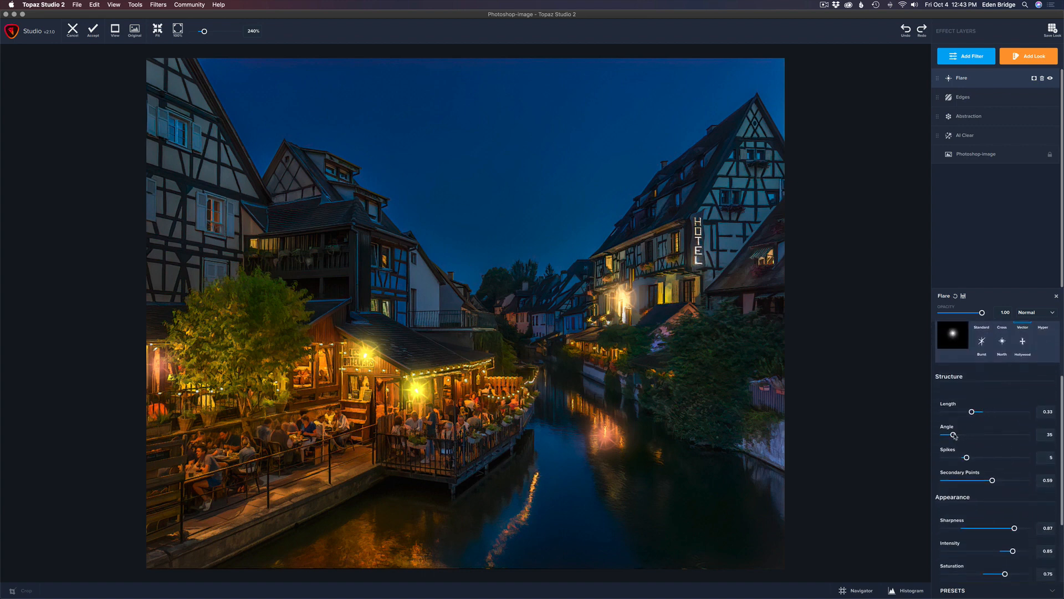
left_click_drag(954, 436, 963, 436)
- Add a second Flare filter layer and place stars on the timbered building's lit window and the adjoining balcony
left_click(970, 57)
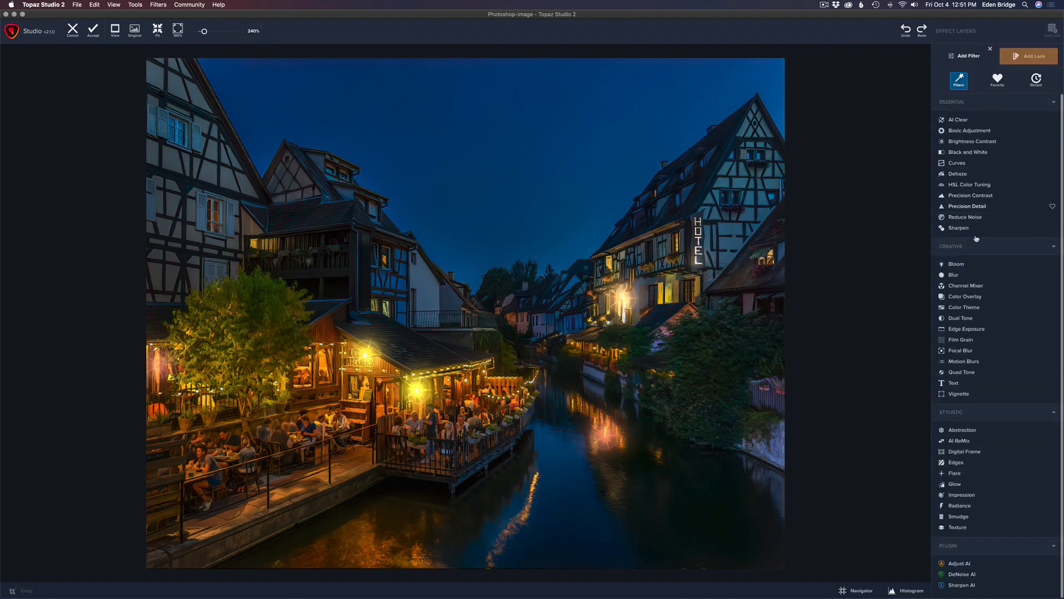
left_click(954, 472)
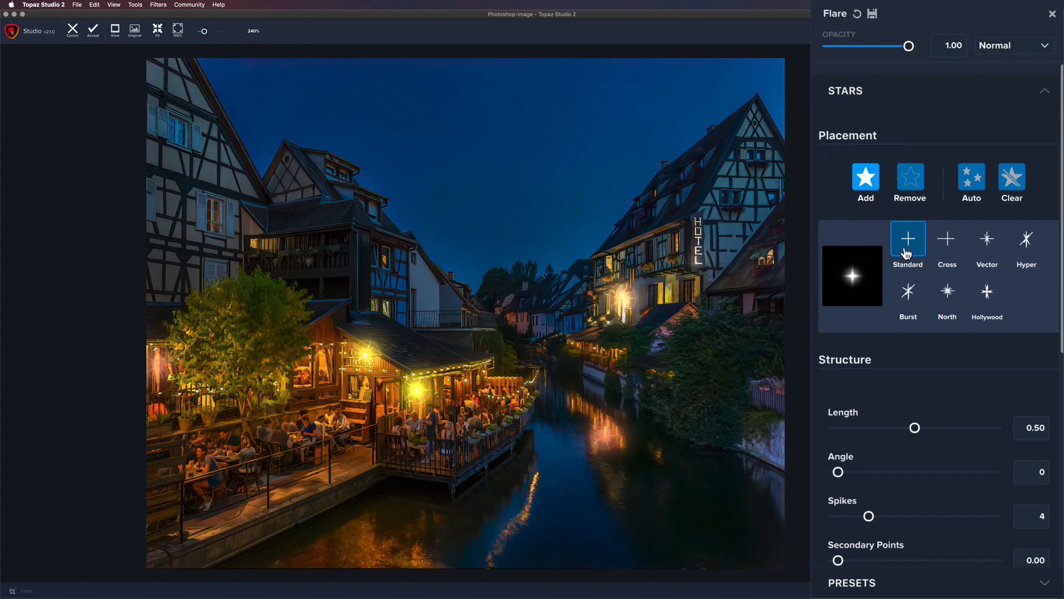
left_click(214, 214)
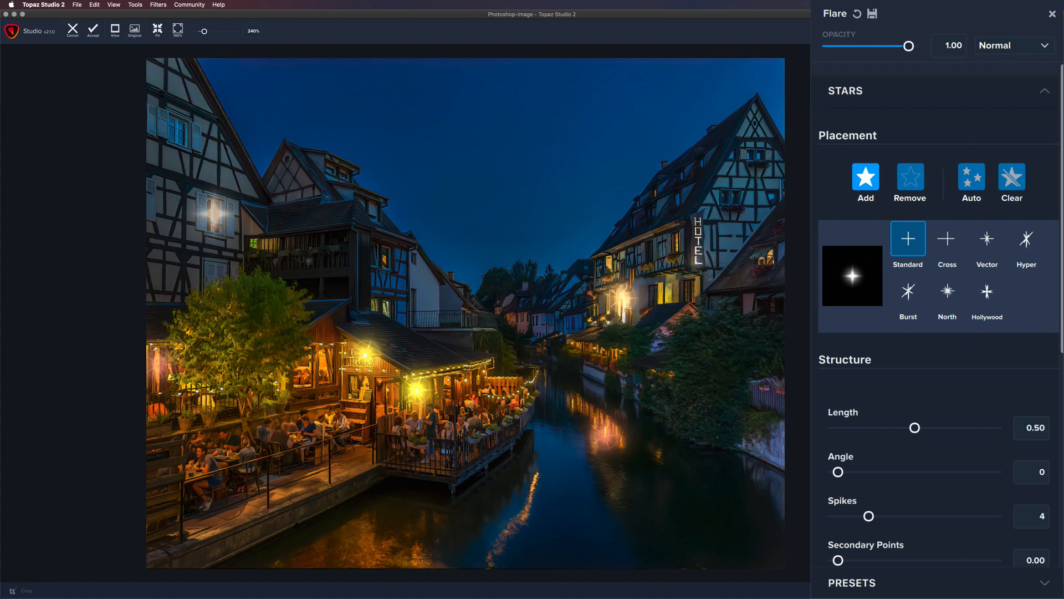
left_click(254, 242)
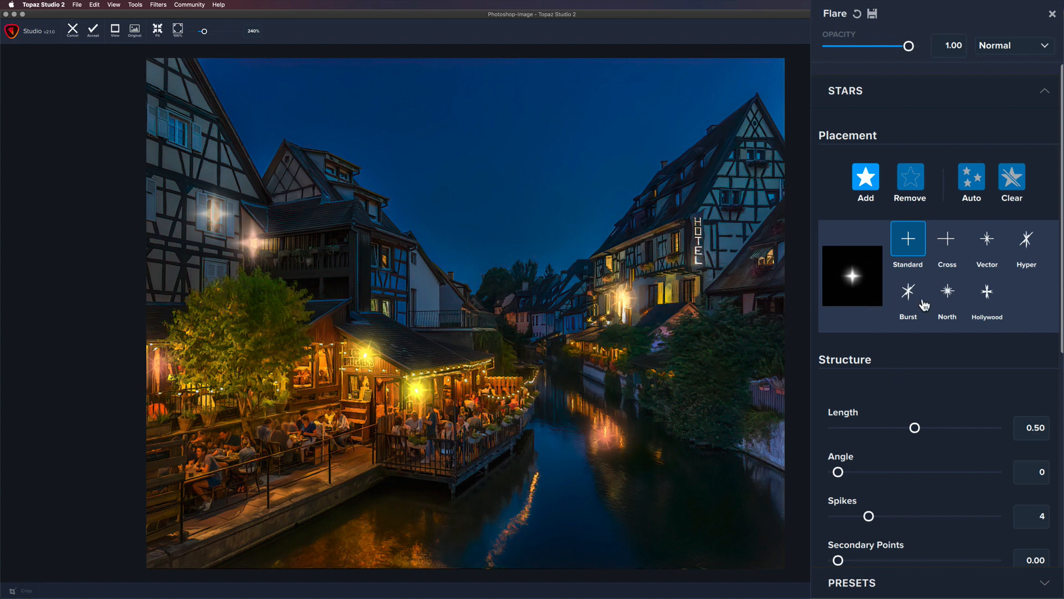
- Compare the Cross, Vector, Hyper, Hollywood, North and Burst types on the second Flare layer's stars, and choose Vector
left_click(949, 240)
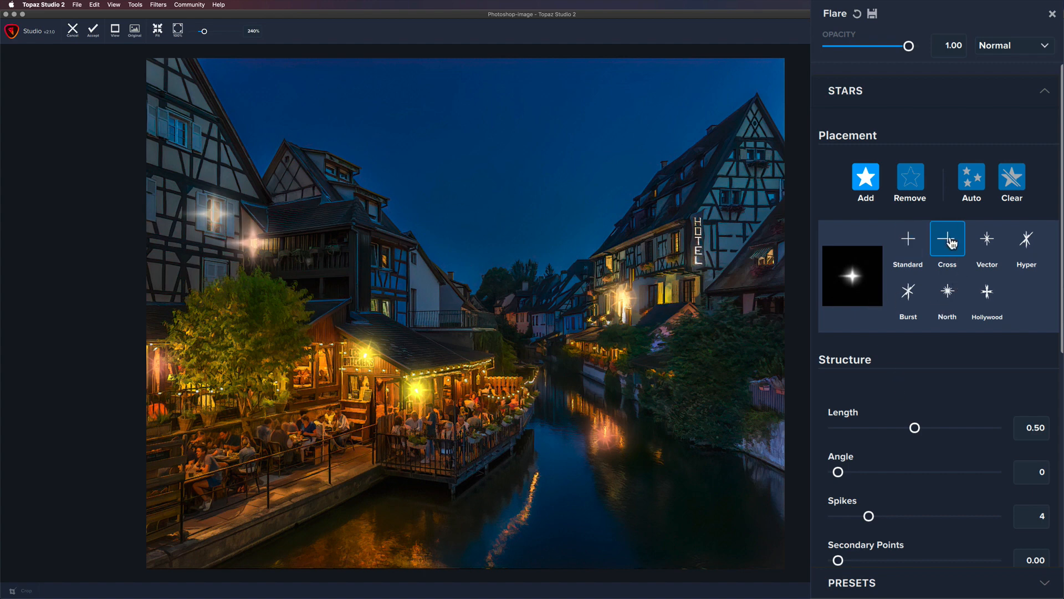
left_click(986, 242)
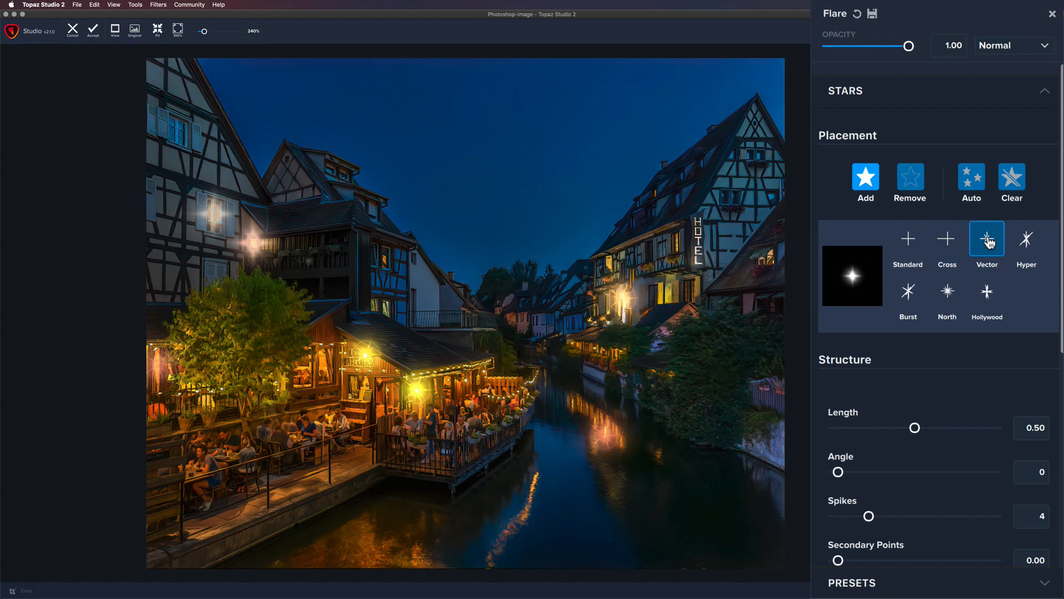
left_click(1026, 242)
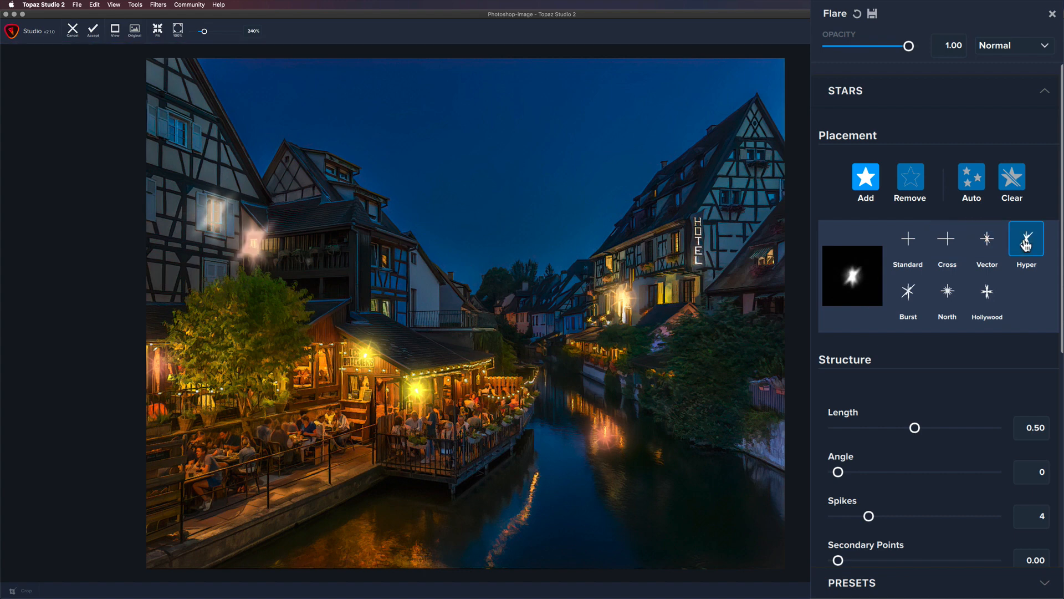
left_click(987, 293)
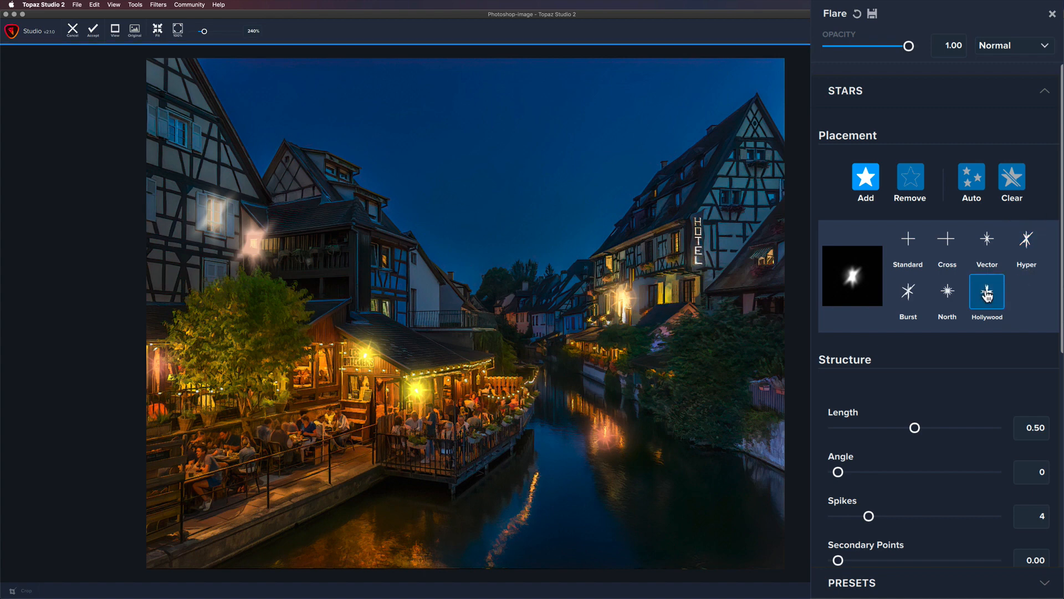
left_click(948, 293)
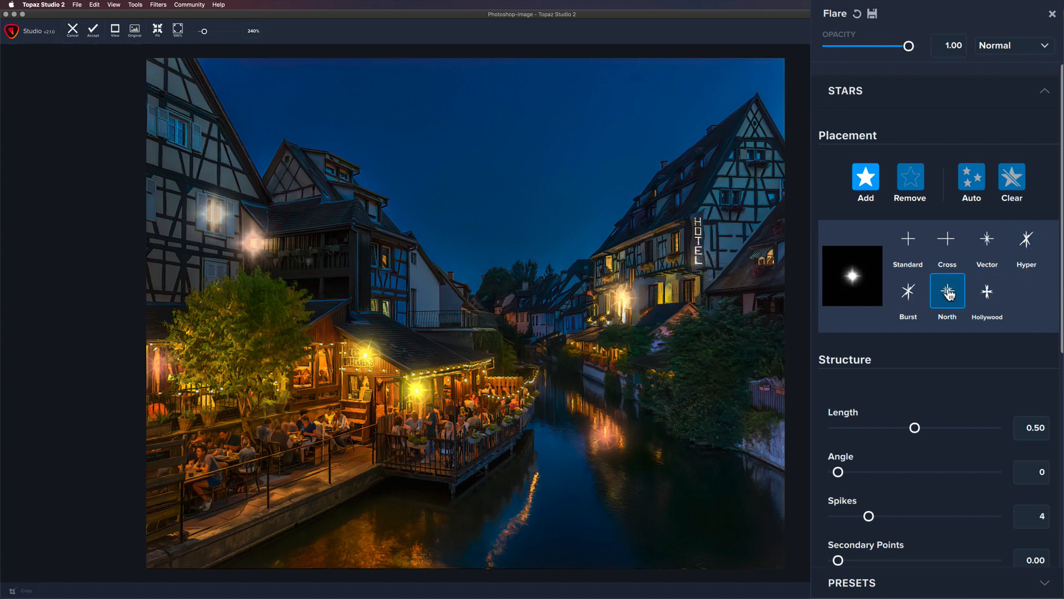
left_click(909, 293)
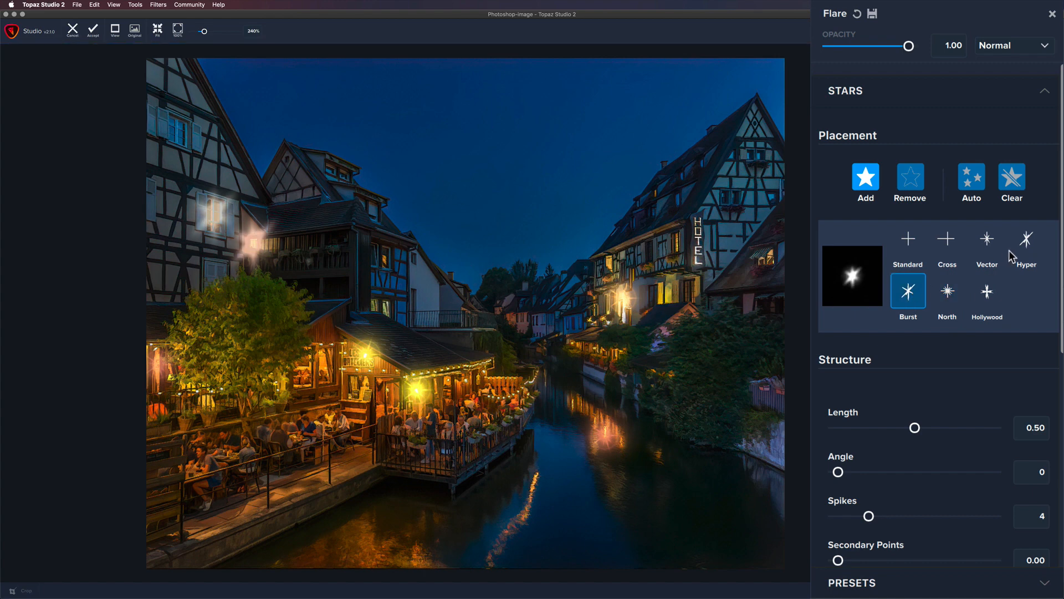
left_click(988, 244)
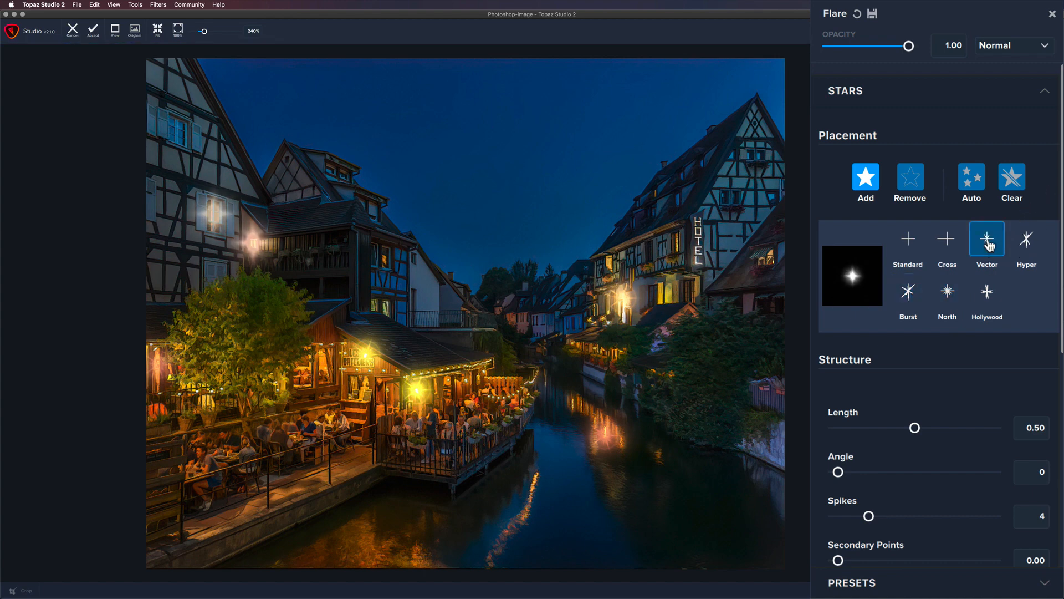
left_click(1028, 238)
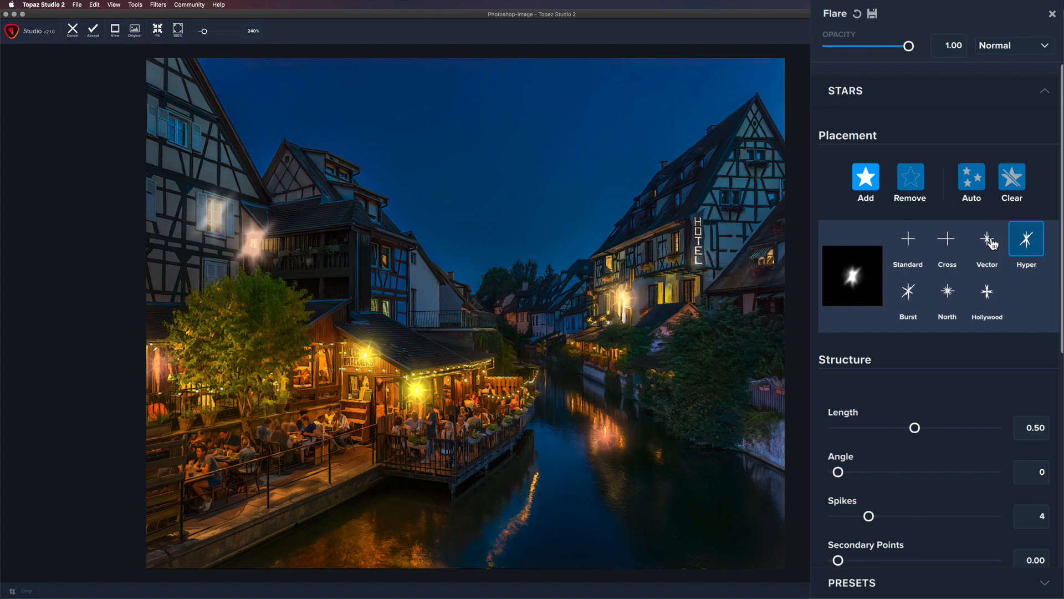
left_click(956, 240)
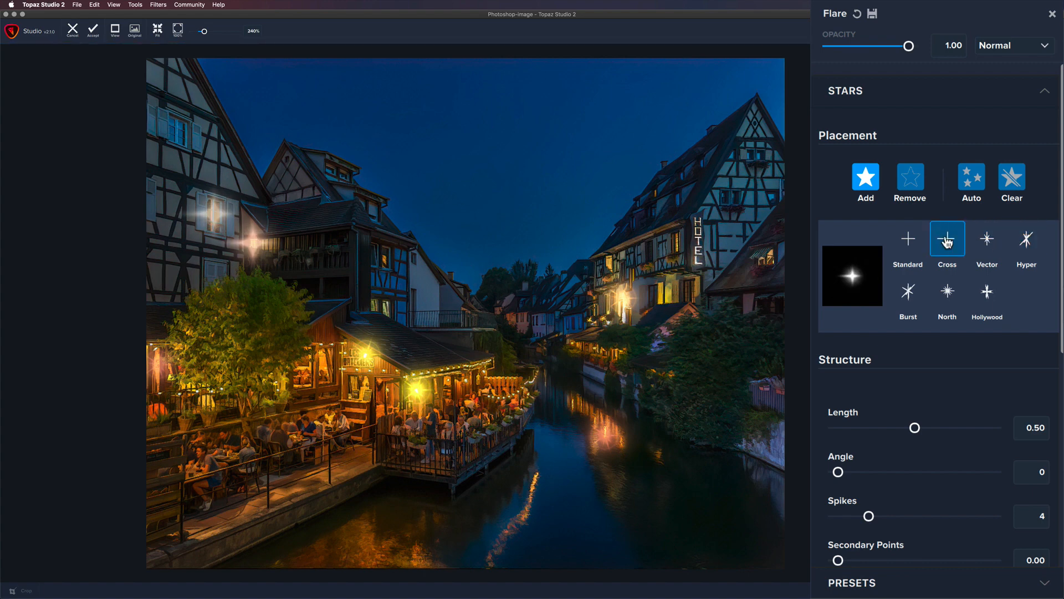
left_click(986, 239)
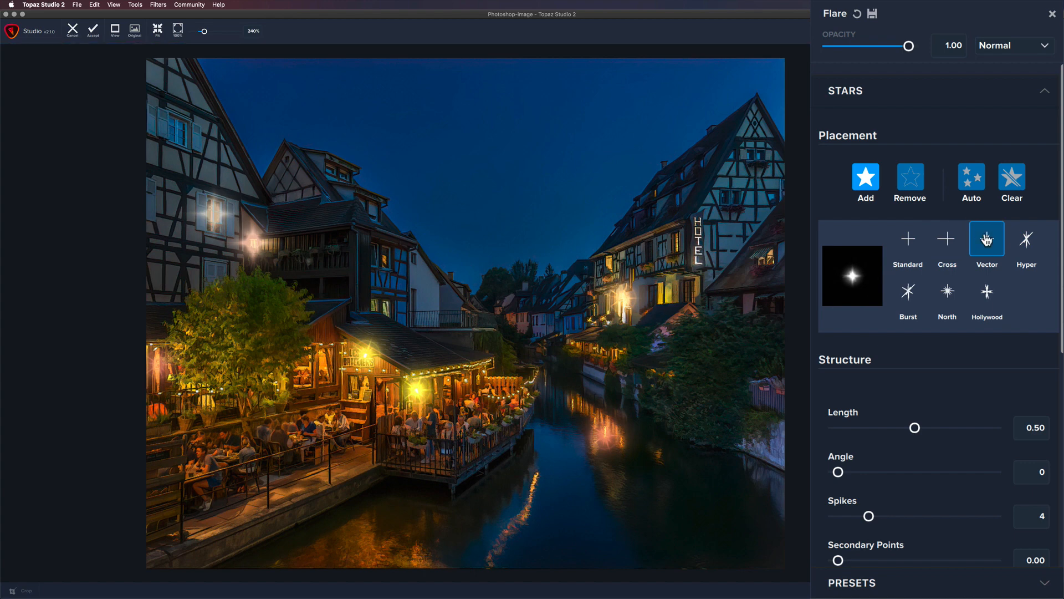
- Set the new stars' Length to 0.41, Spikes to 3 and Angle to 21
scroll(946, 386, "down", 3)
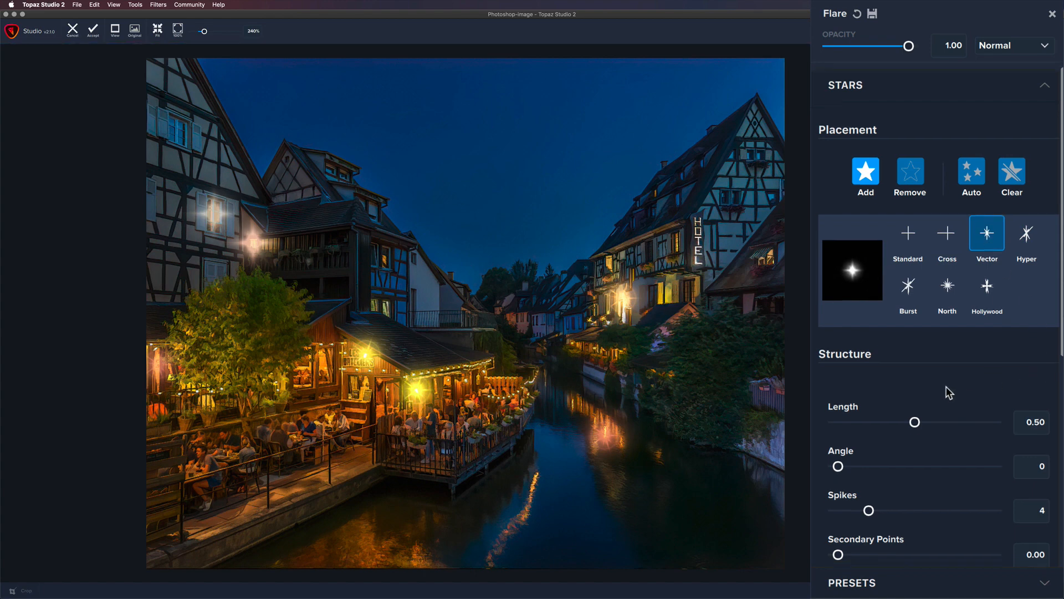
mouse_move(915, 334)
left_mouse_down()
mouse_move(886, 333)
mouse_move(901, 331)
left_mouse_up()
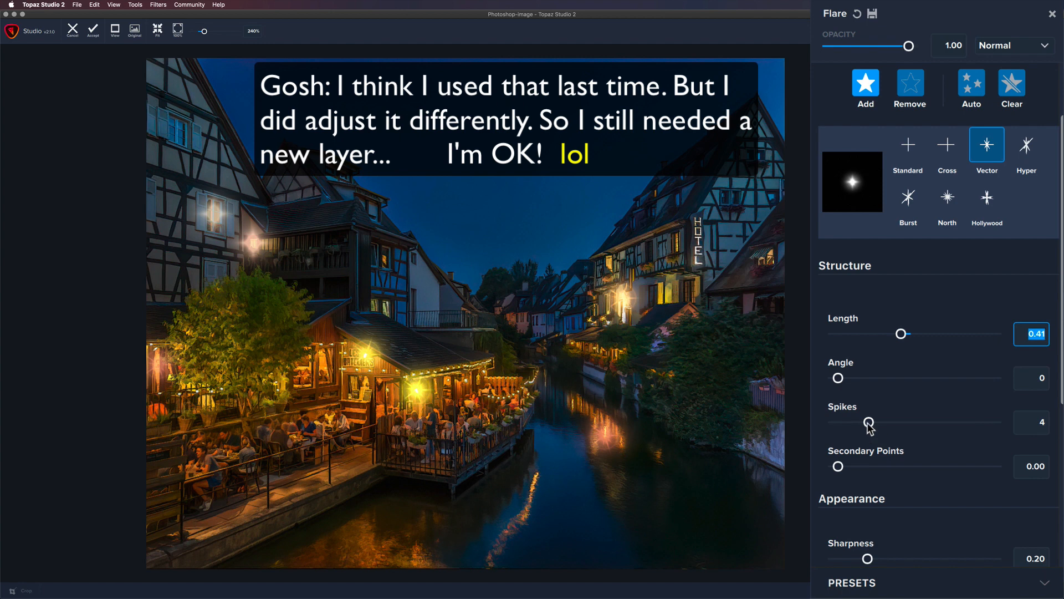
mouse_move(869, 422)
left_mouse_down()
mouse_move(837, 422)
mouse_move(860, 420)
left_mouse_up()
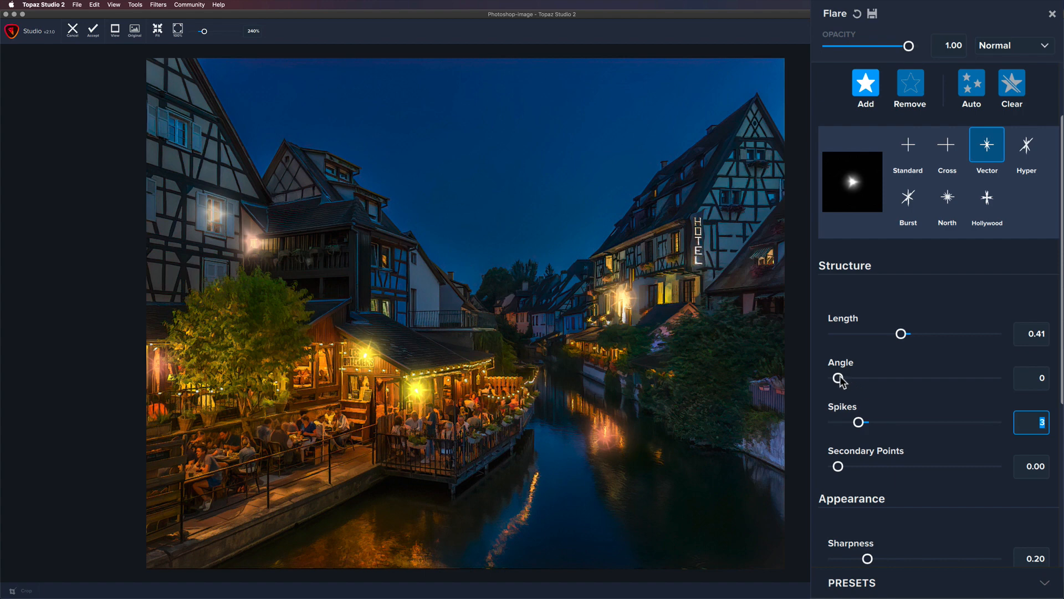
scroll(853, 394, "down", 3)
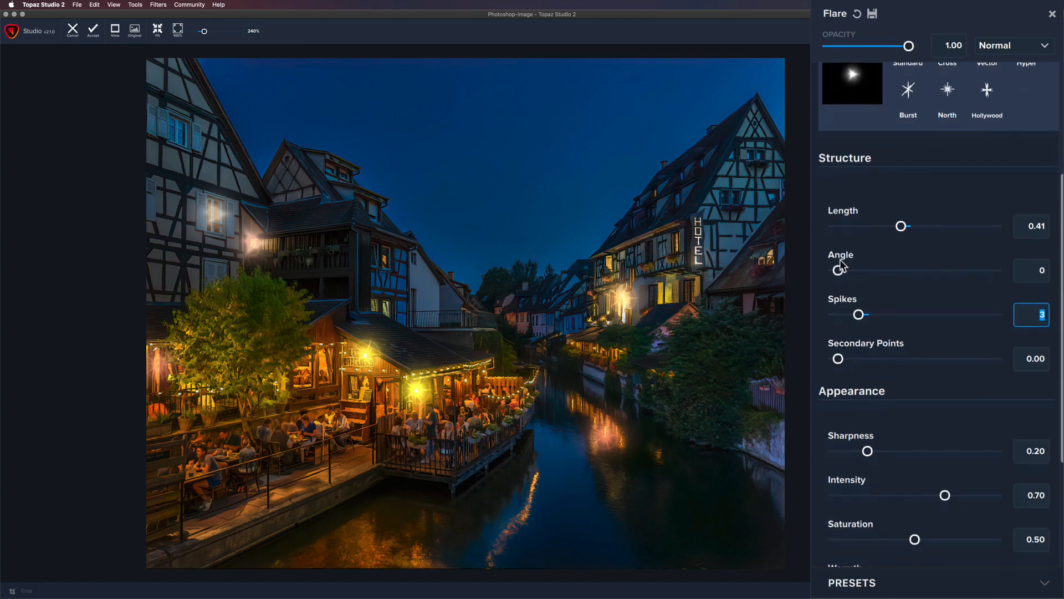
left_click_drag(839, 273, 846, 270)
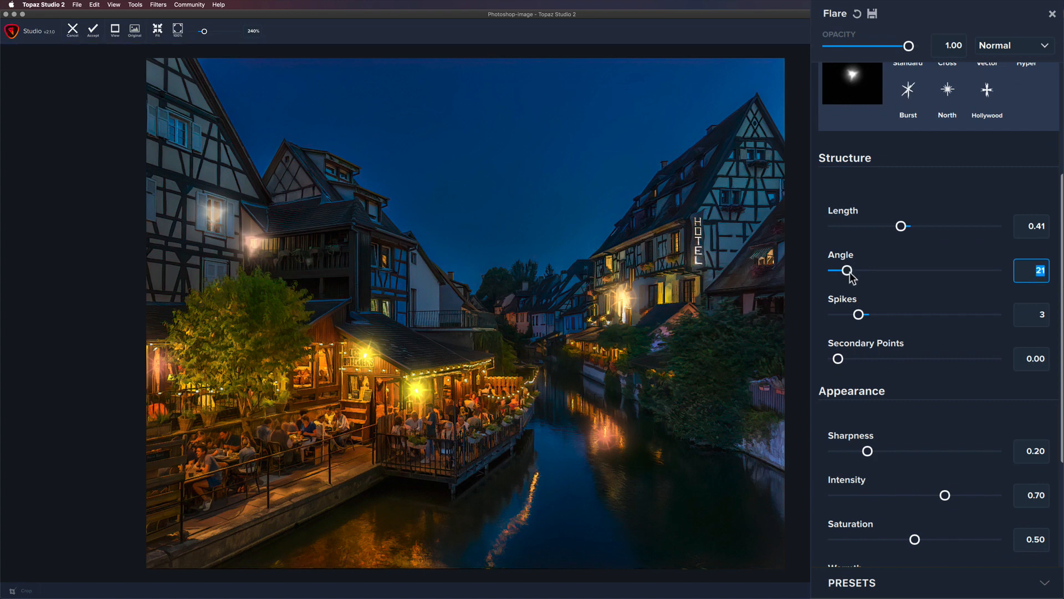
- Try Secondary Points of 0.85 on the new stars, and reset the value to 0.00
scroll(888, 348, "down", 3)
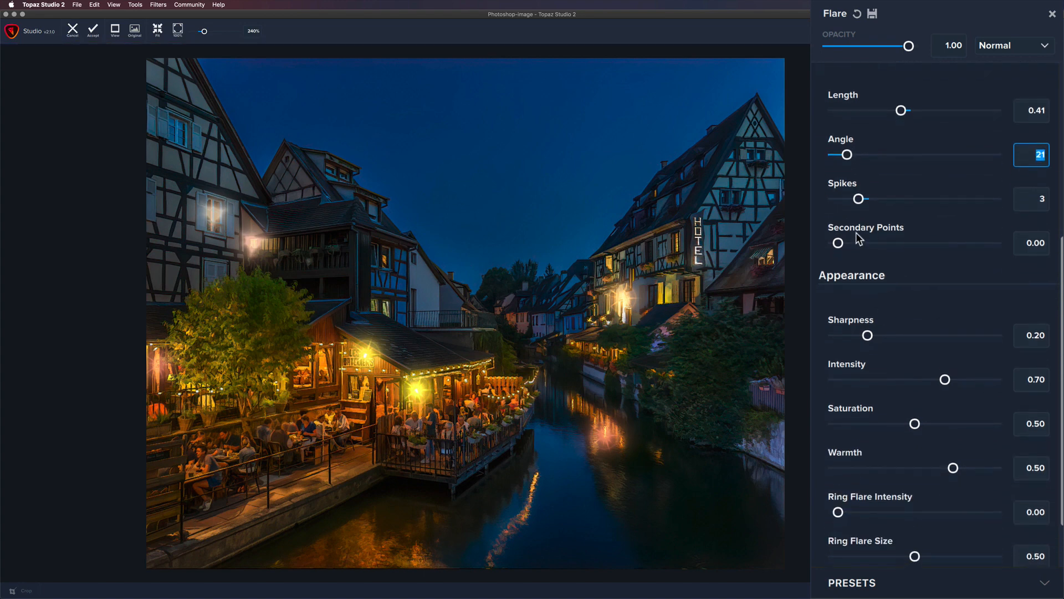
left_click_drag(838, 244, 968, 244)
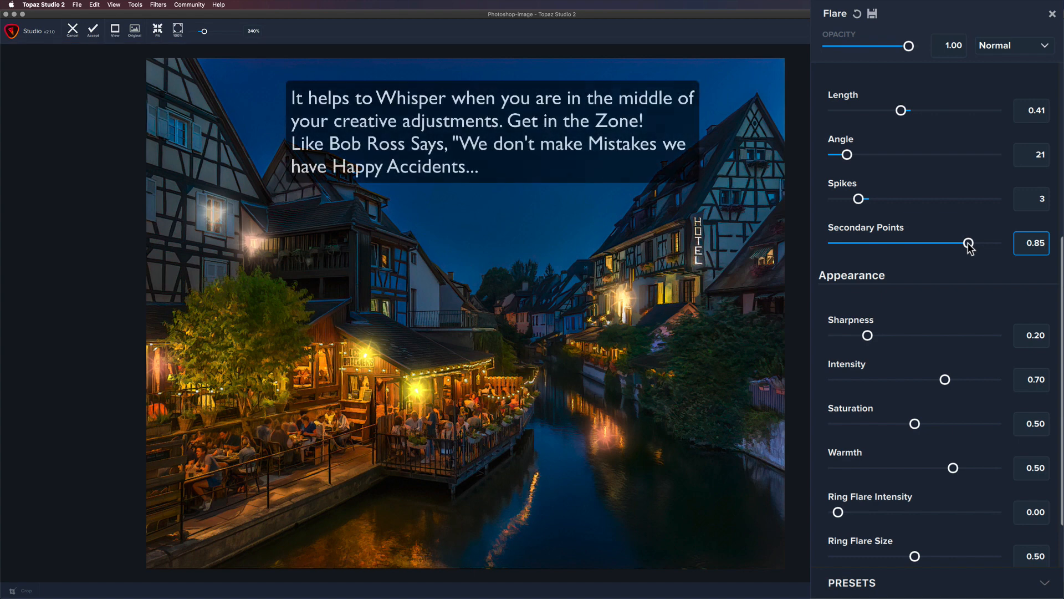
double_click(969, 245)
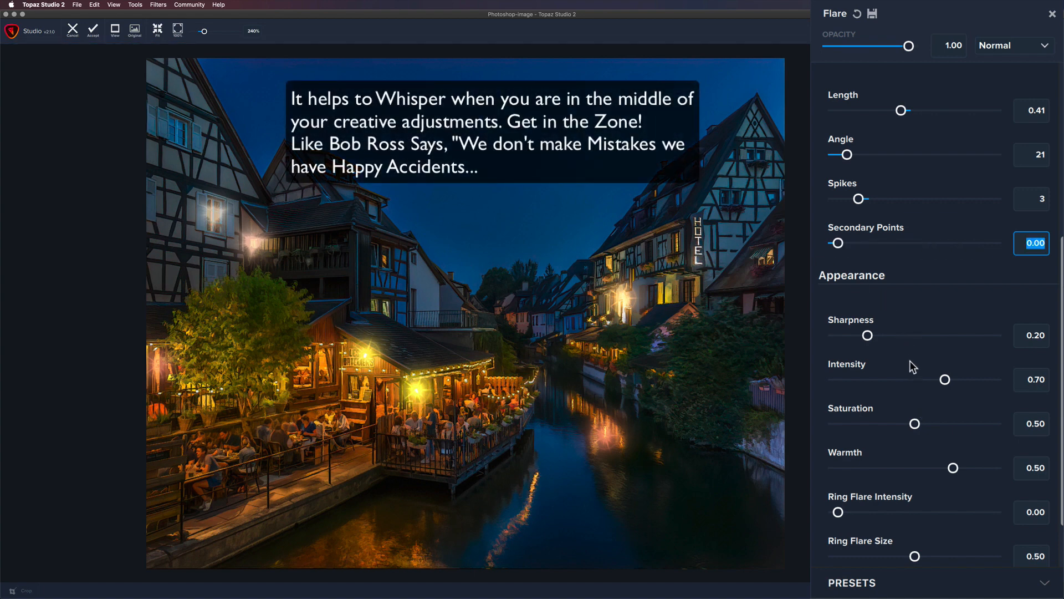
- Raise the new stars' Intensity to 1.00 and lower their Sharpness to 0.01
scroll(908, 343, "down", 2)
left_click_drag(946, 333, 1011, 328)
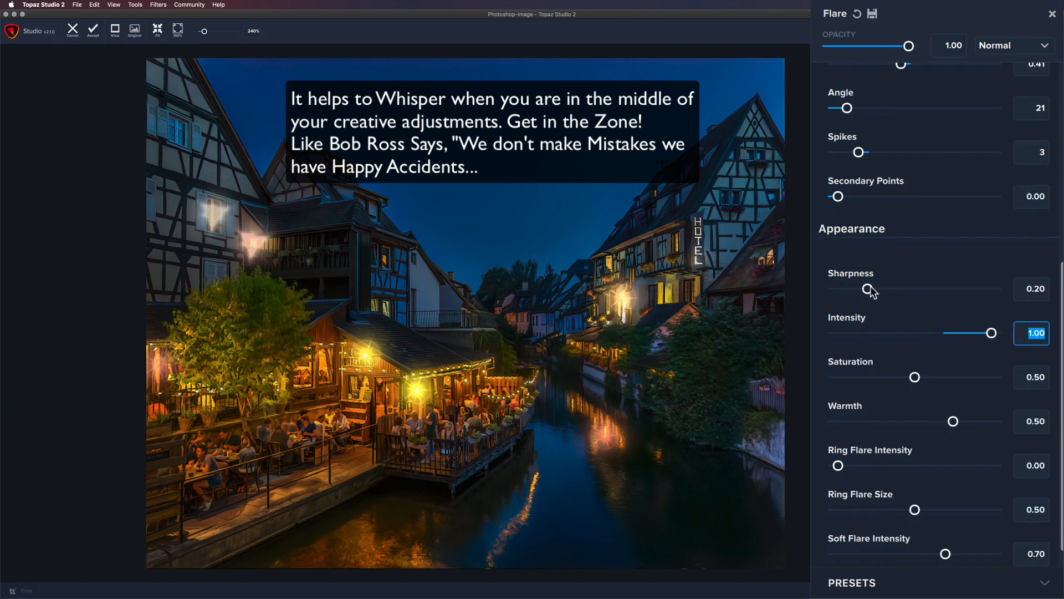
left_click_drag(868, 289, 838, 288)
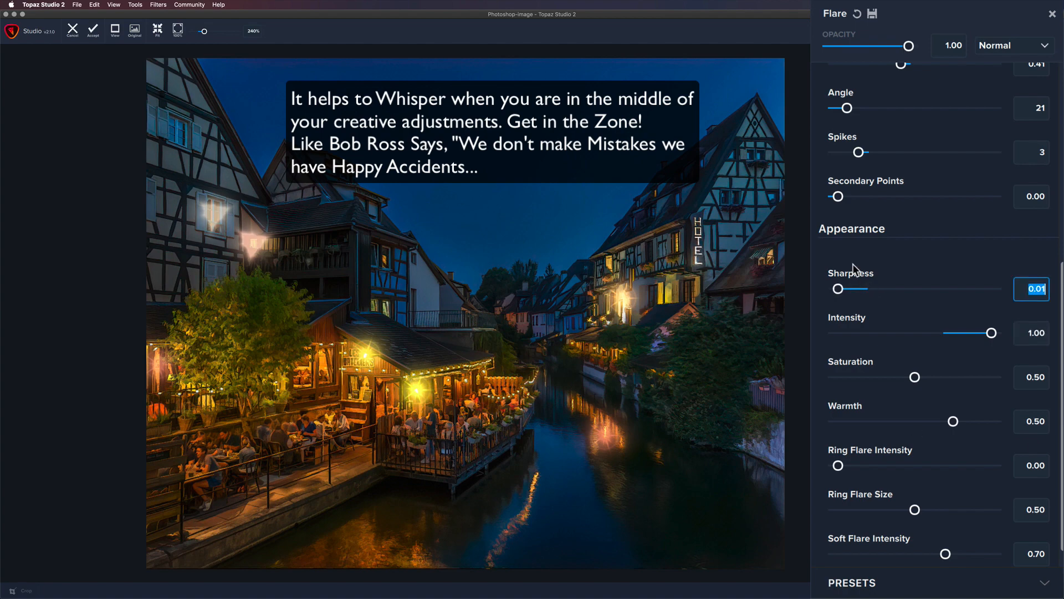
- Set the new stars' Spikes to 11 and shorten their Length to 0.25
scroll(889, 264, "up", 3)
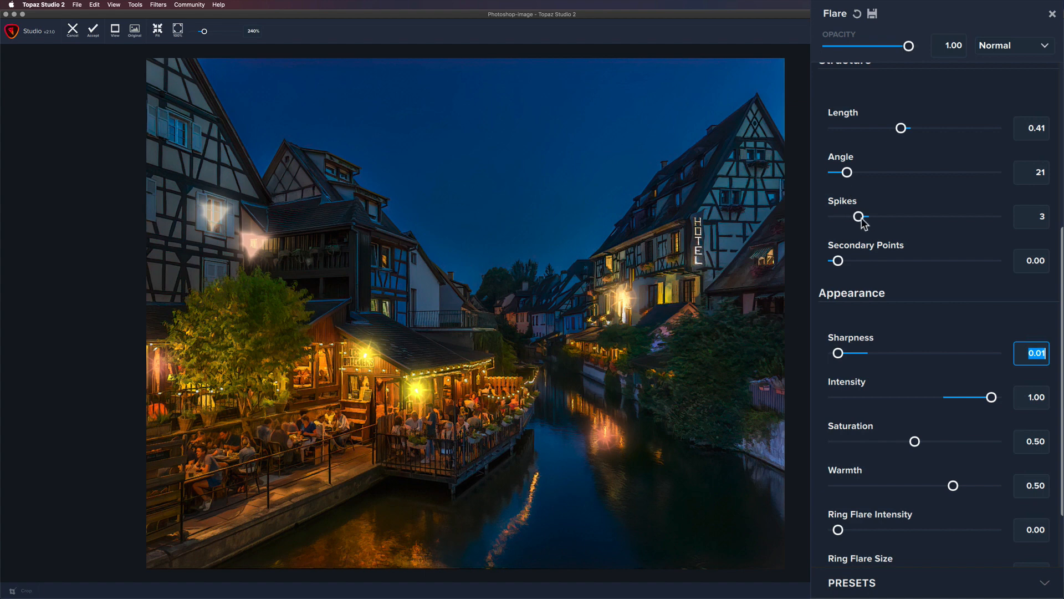
mouse_move(839, 261)
left_mouse_down()
mouse_move(970, 265)
mouse_move(833, 261)
left_mouse_up()
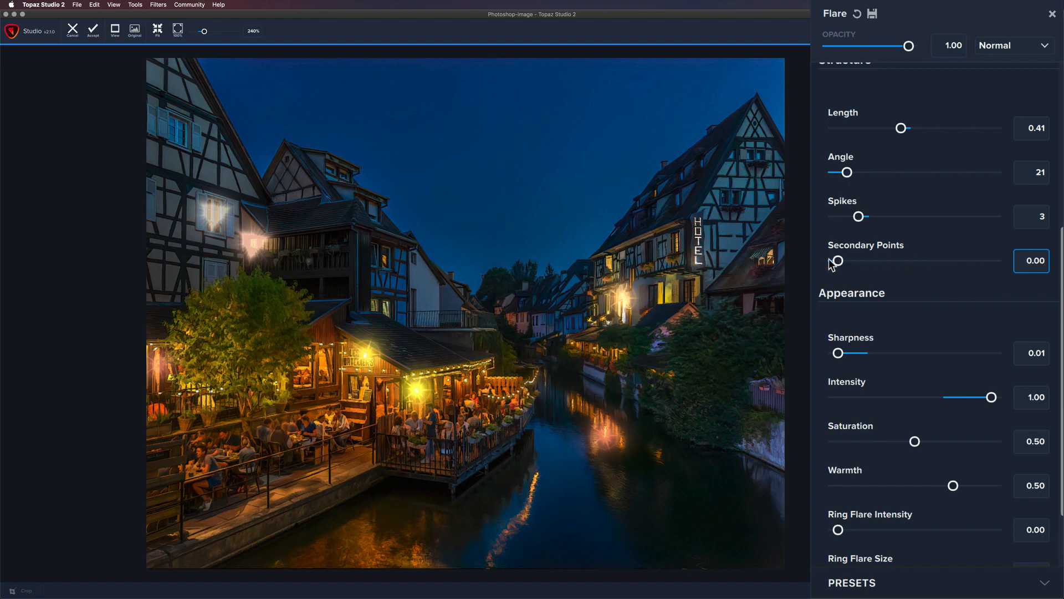
scroll(860, 223, "up", 3)
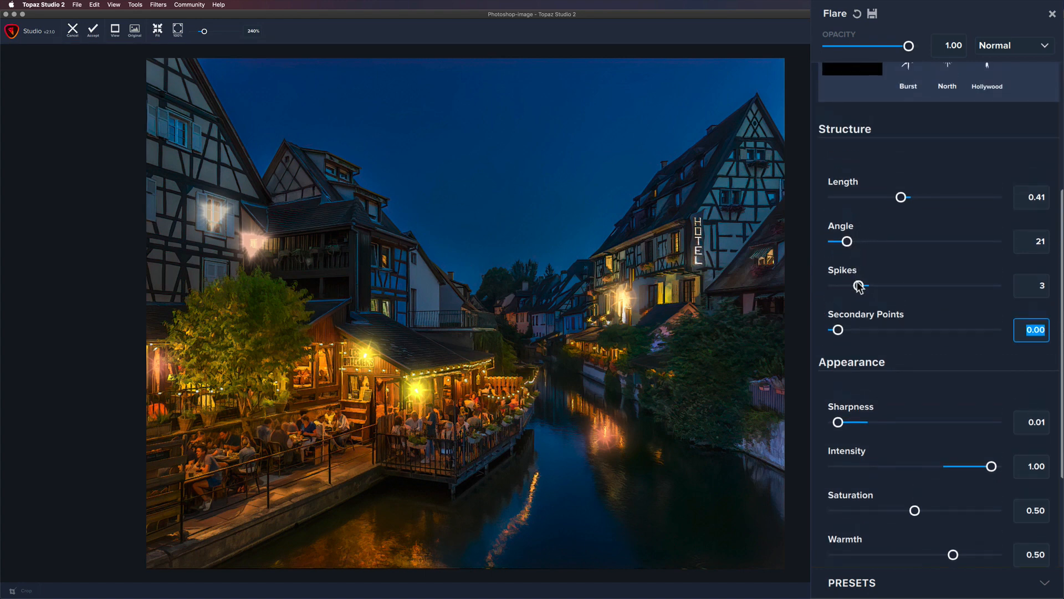
scroll(860, 283, "up", 5)
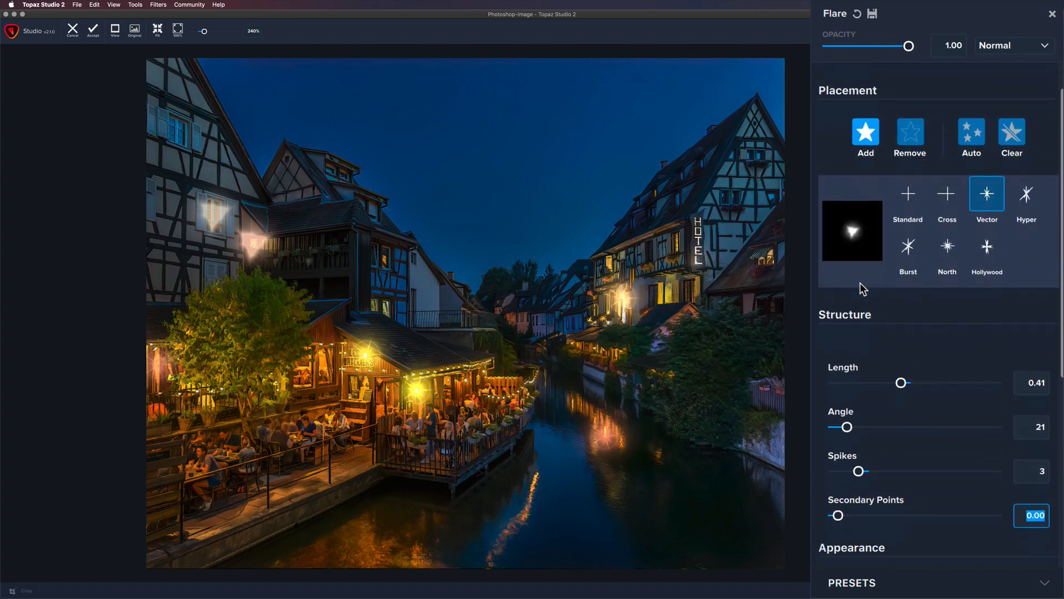
scroll(862, 287, "down", 3)
scroll(862, 284, "down", 5)
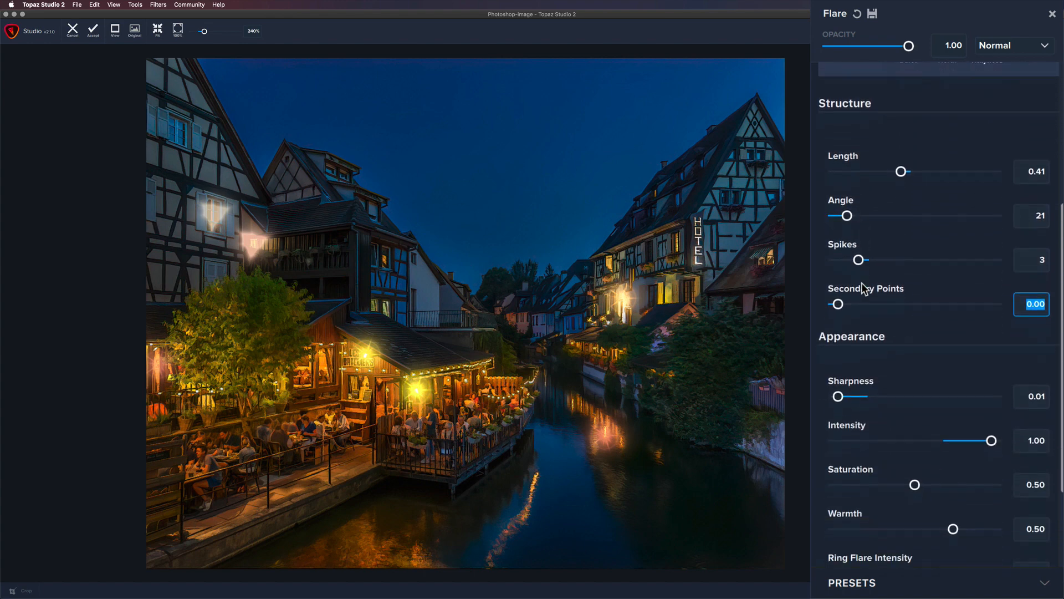
left_click_drag(863, 236, 941, 239)
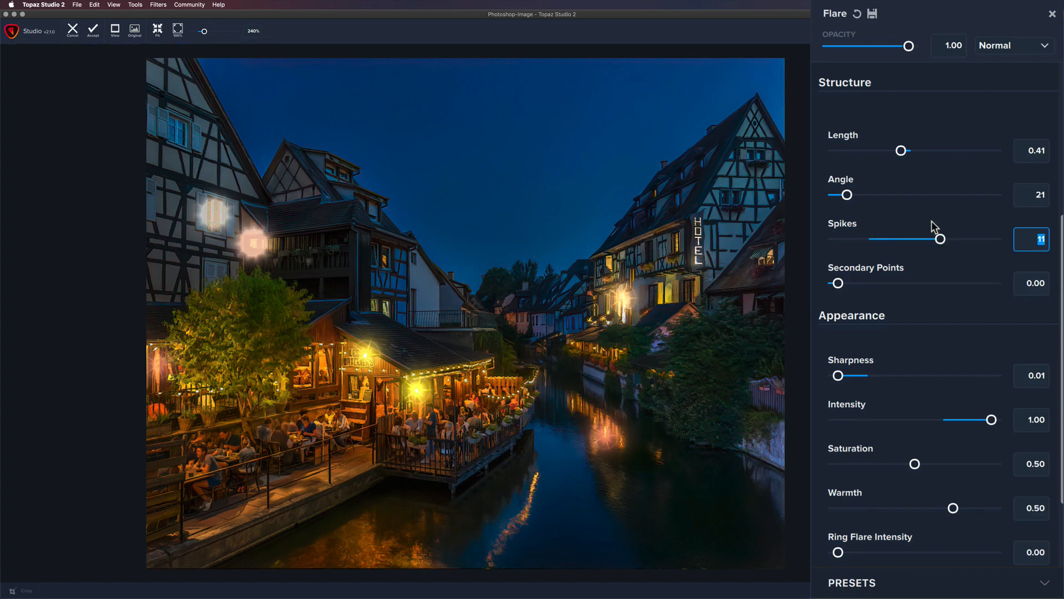
left_click_drag(899, 151, 878, 153)
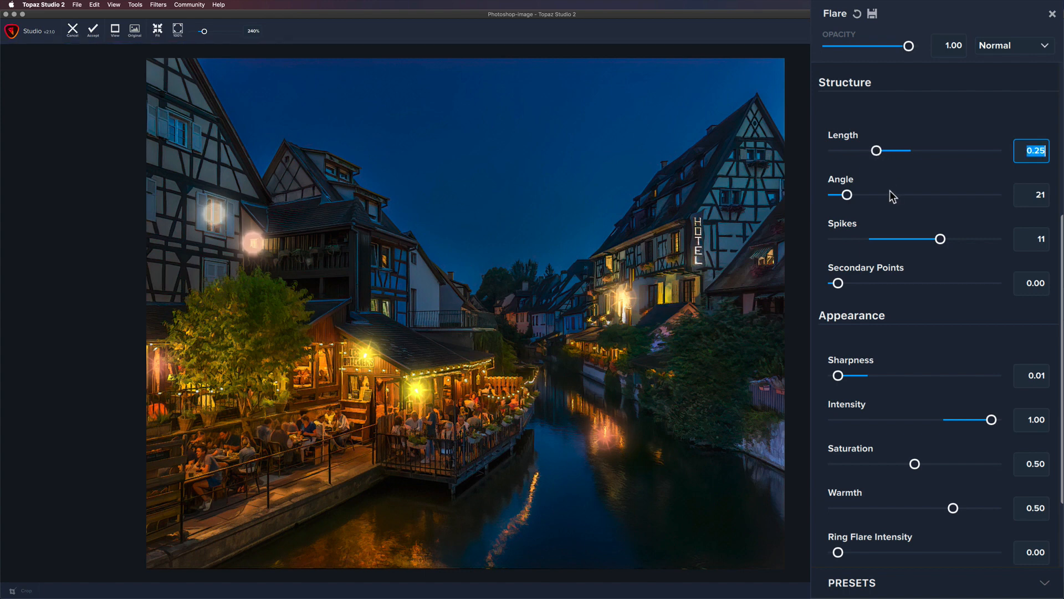
- Set the new stars' Saturation to 0.71, then try a Warmth of 0.42 and reset it to 0.50
scroll(880, 247, "down", 3)
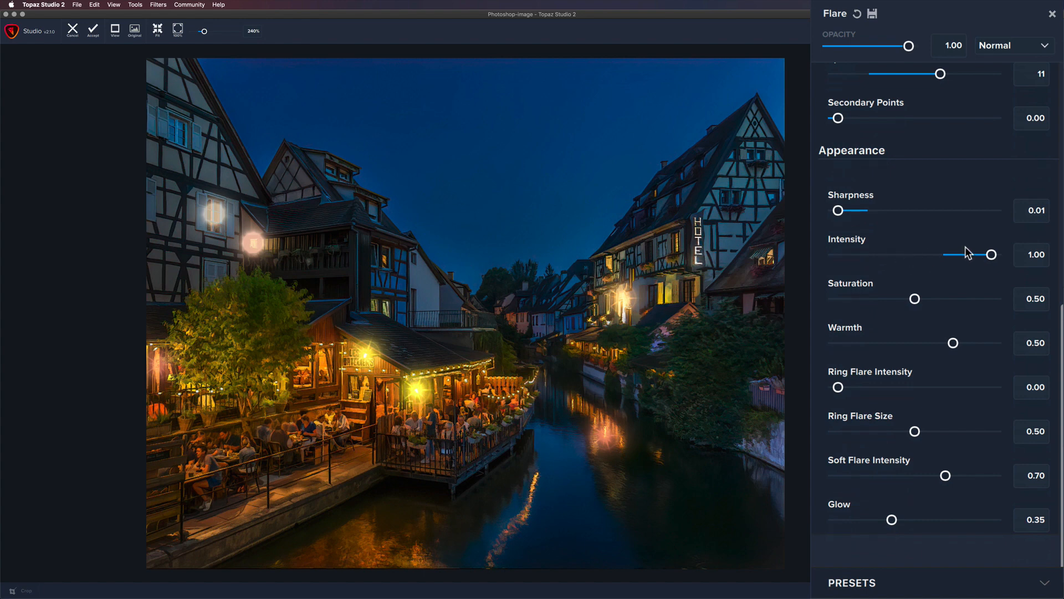
left_click_drag(915, 298, 946, 298)
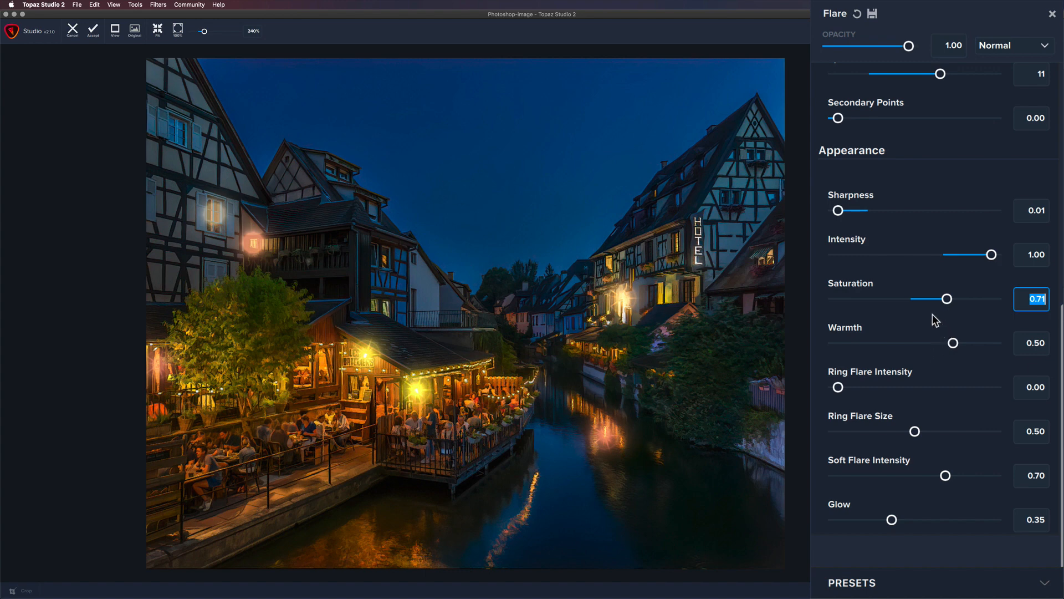
scroll(932, 313, "up", 2)
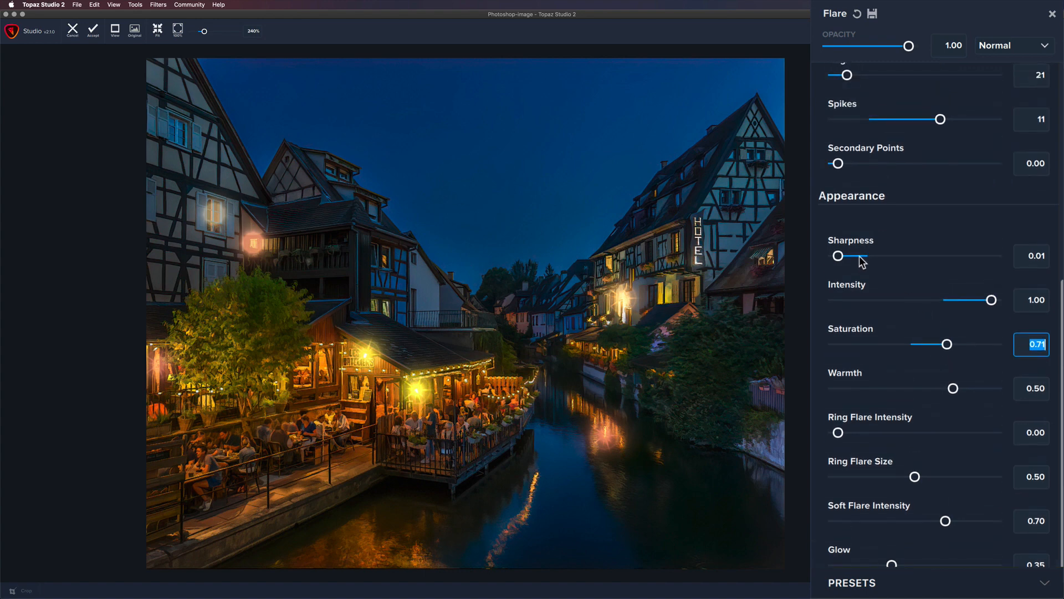
mouse_move(838, 257)
left_mouse_down()
mouse_move(949, 269)
mouse_move(838, 259)
left_mouse_up()
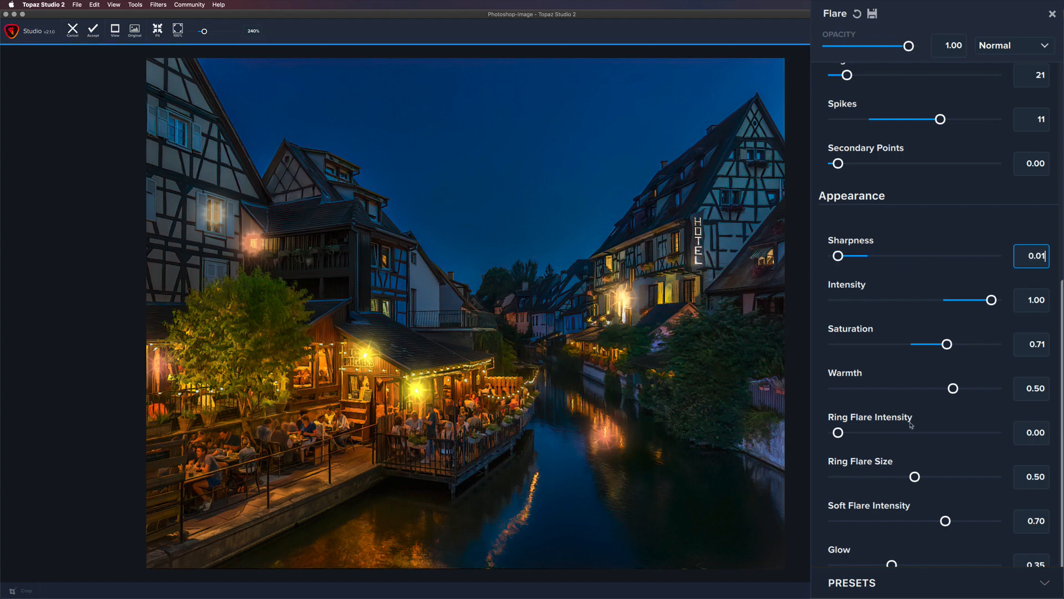
scroll(942, 311, "down", 2)
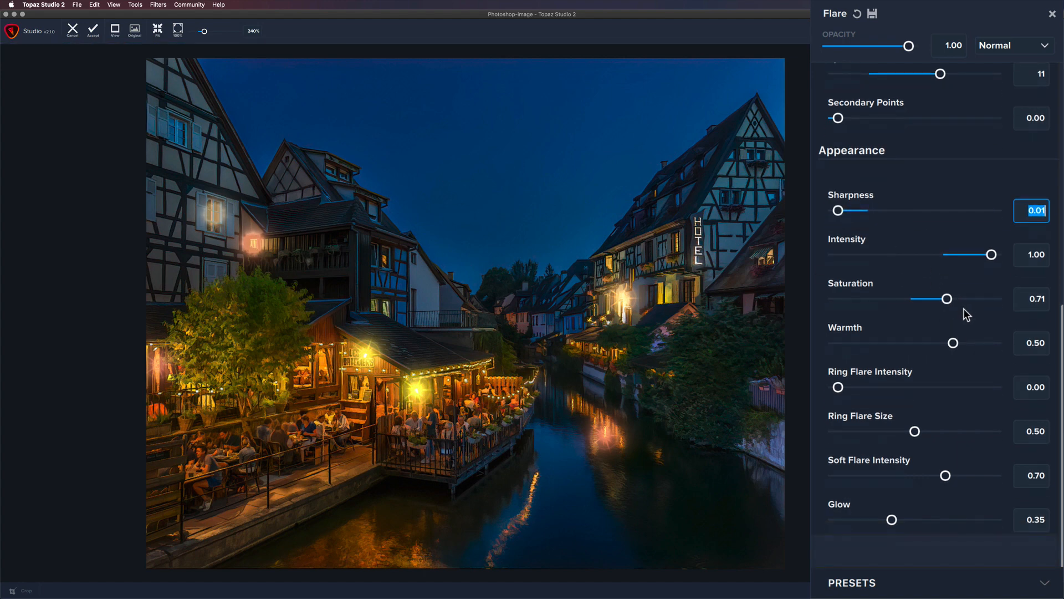
mouse_move(955, 345)
left_mouse_down()
mouse_move(988, 344)
mouse_move(911, 344)
mouse_move(946, 344)
left_mouse_up()
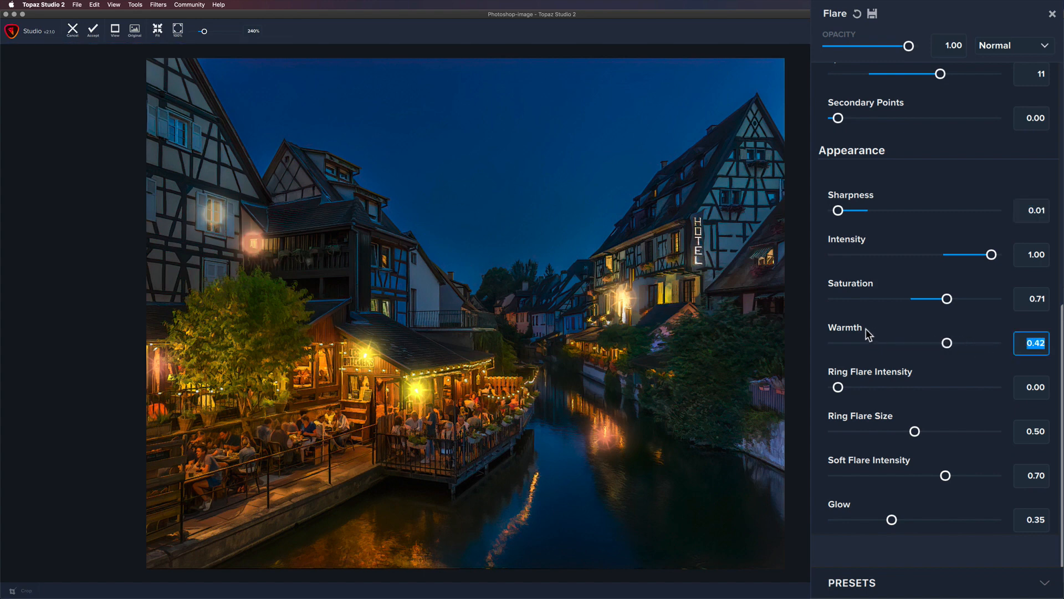
double_click(847, 327)
- Set the new stars' Ring Flare Intensity to 0.58, Ring Flare Size to 0.23, Soft Flare Intensity to 1.00 and Glow to 0.76
left_click_drag(838, 386, 874, 431)
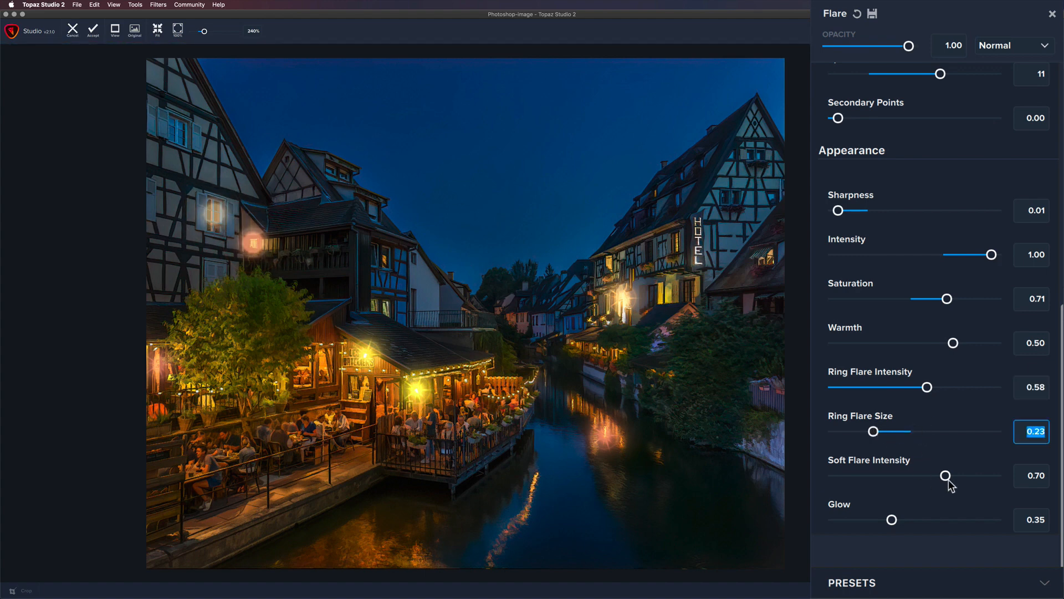
mouse_move(946, 477)
left_mouse_down()
mouse_move(1007, 475)
mouse_move(936, 476)
left_mouse_up()
left_click_drag(851, 453, 1008, 469)
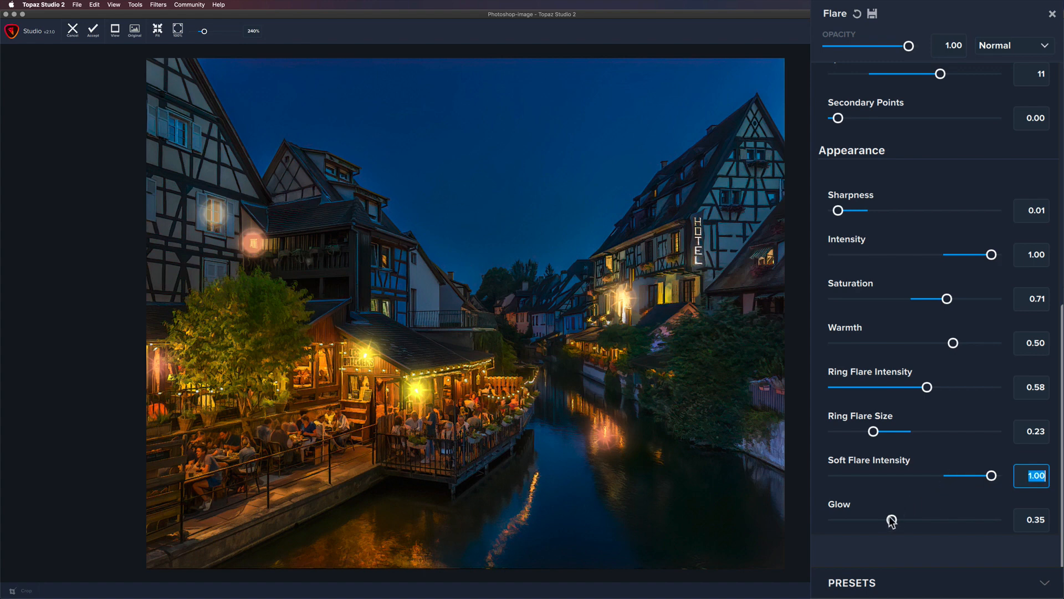
left_click_drag(891, 521, 956, 521)
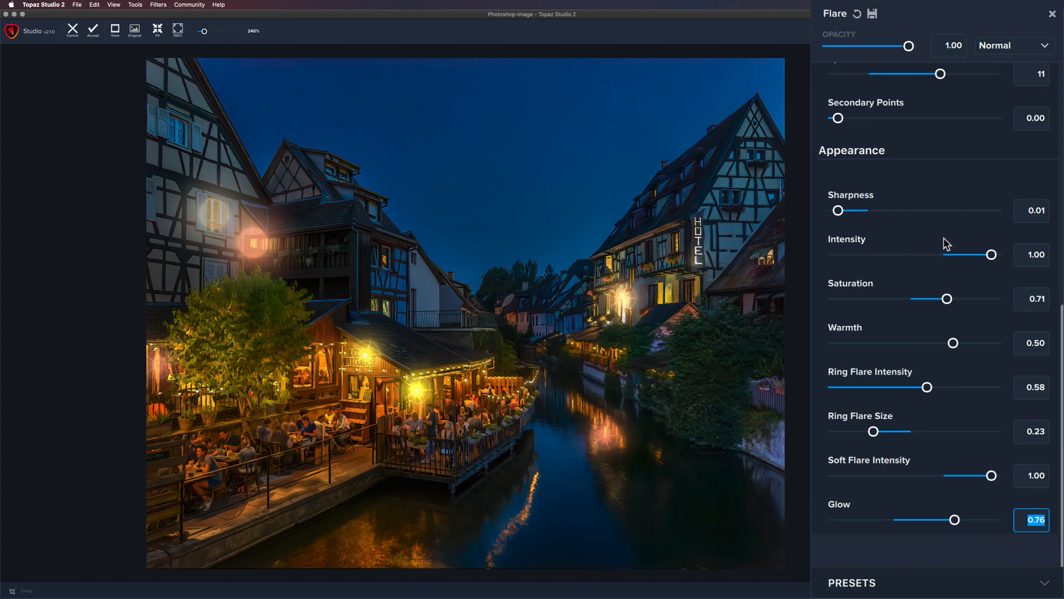
- Lower the new stars' Intensity to 0.67 and the layer's Opacity to 0.65, and remove the star from the lit window
left_click(992, 254)
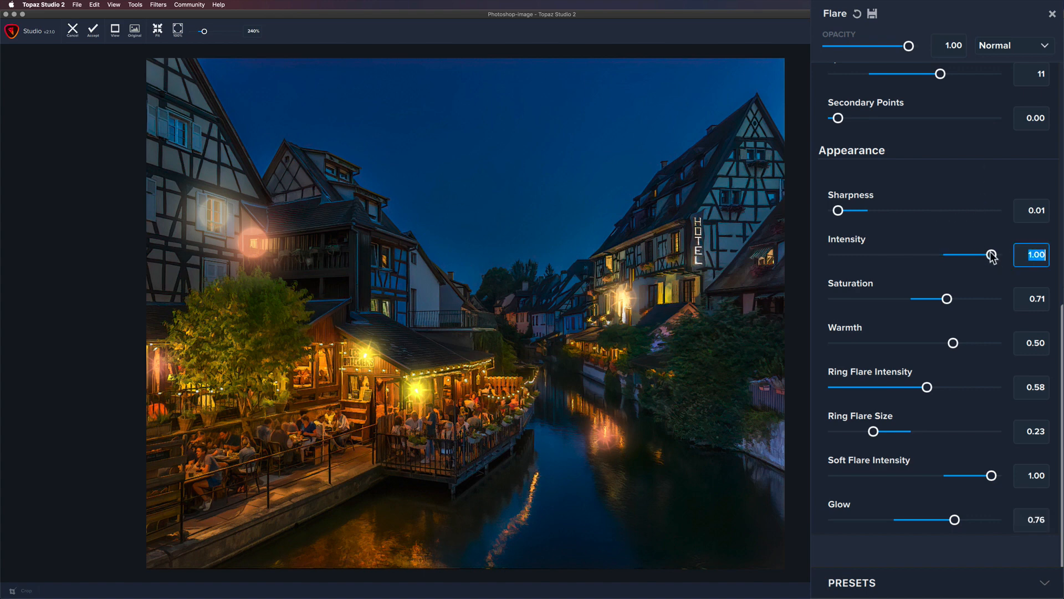
left_click_drag(992, 254, 941, 254)
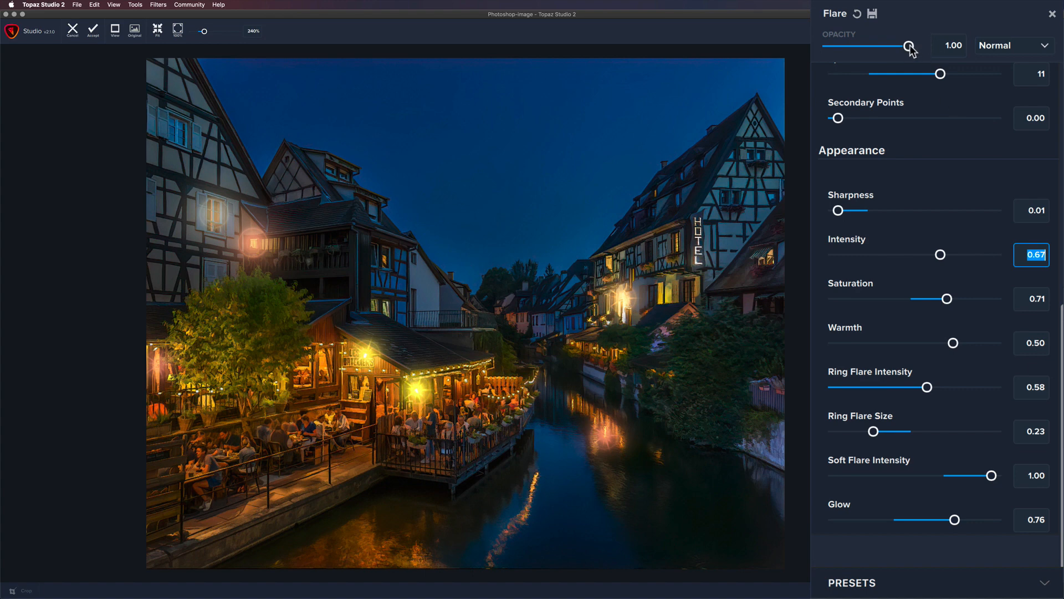
left_click_drag(910, 48, 883, 48)
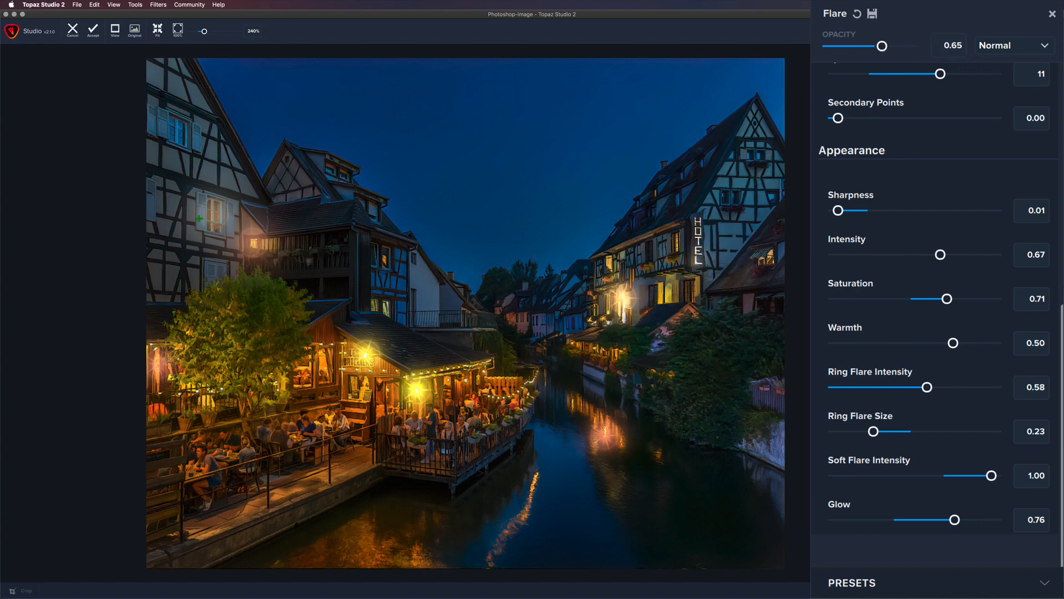
left_click(214, 216)
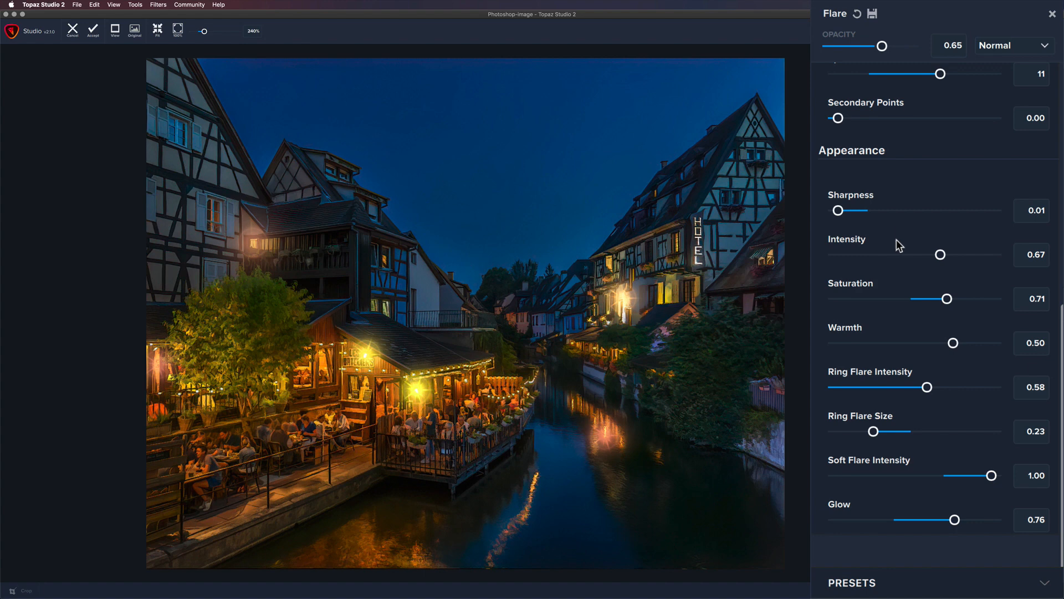
- Fine-tune the remaining balcony star with Intensity 0.75 and Saturation 0.55, and reduce the Flare layer's Opacity to 0.41
mouse_move(941, 254)
left_mouse_down()
mouse_move(963, 256)
mouse_move(953, 255)
left_mouse_up()
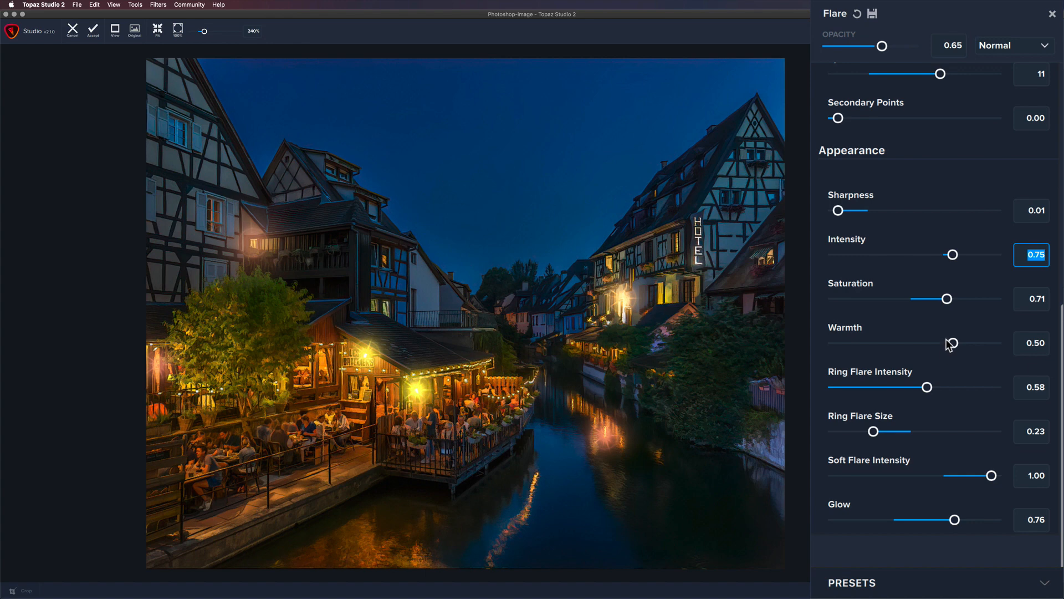
left_click_drag(946, 299, 923, 301)
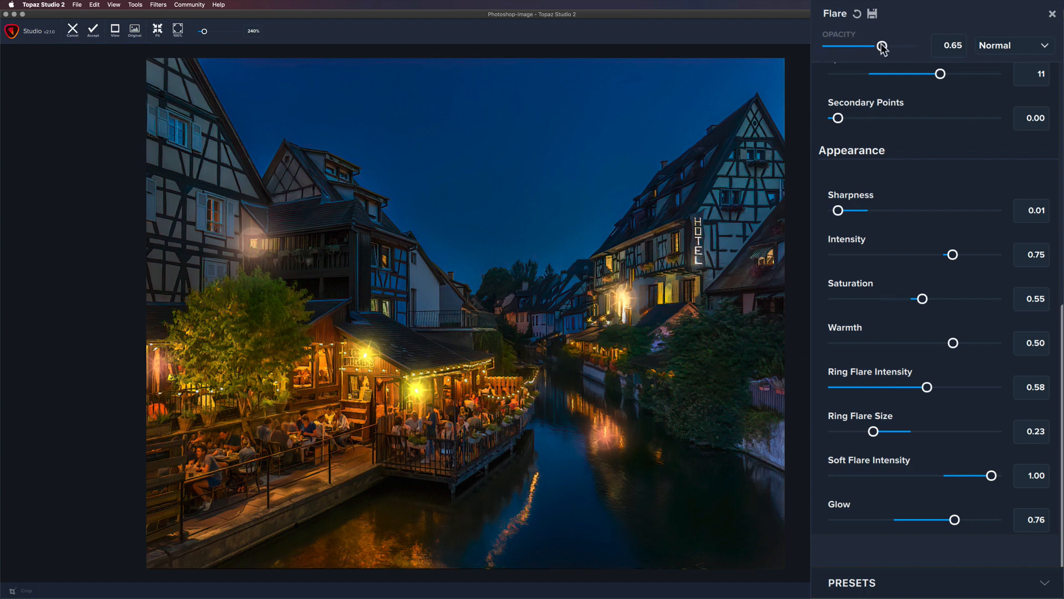
left_click_drag(882, 47, 864, 48)
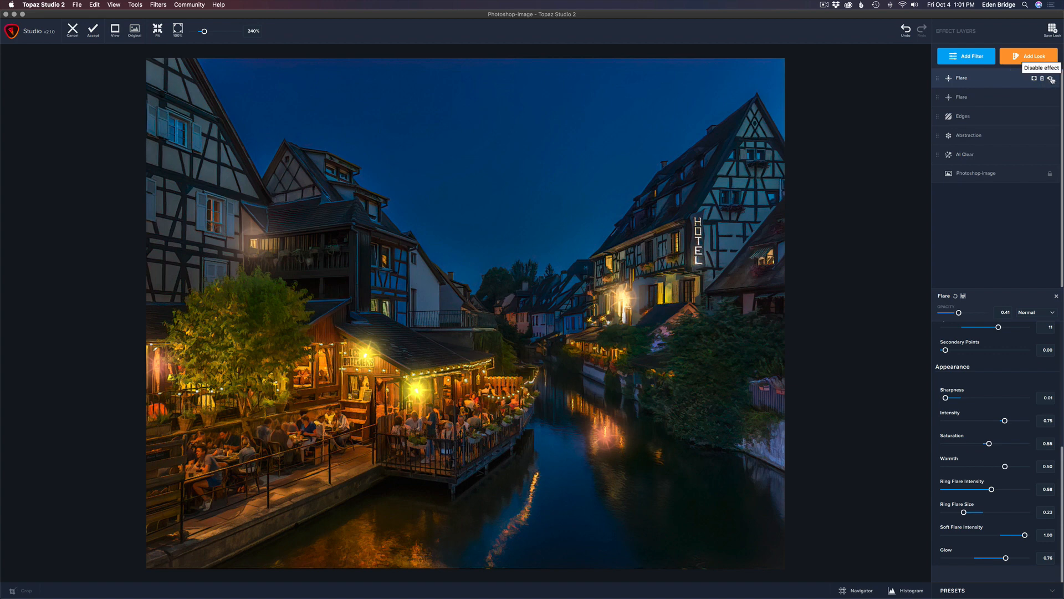
- Compare the photo with and without the balcony Flare layer, and disable both Flare layers
left_click(1052, 80)
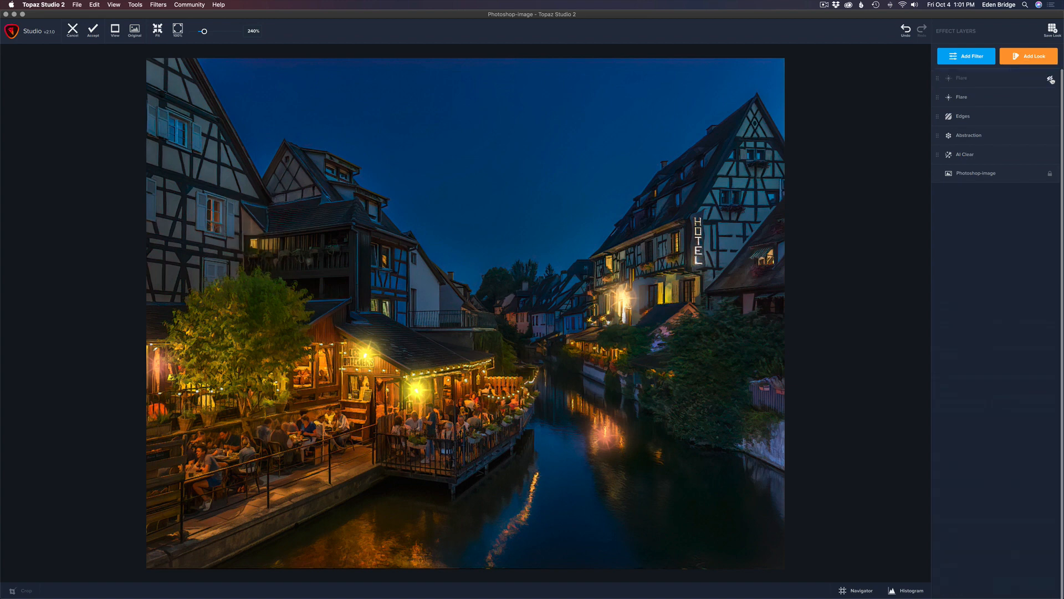
left_click(1051, 80)
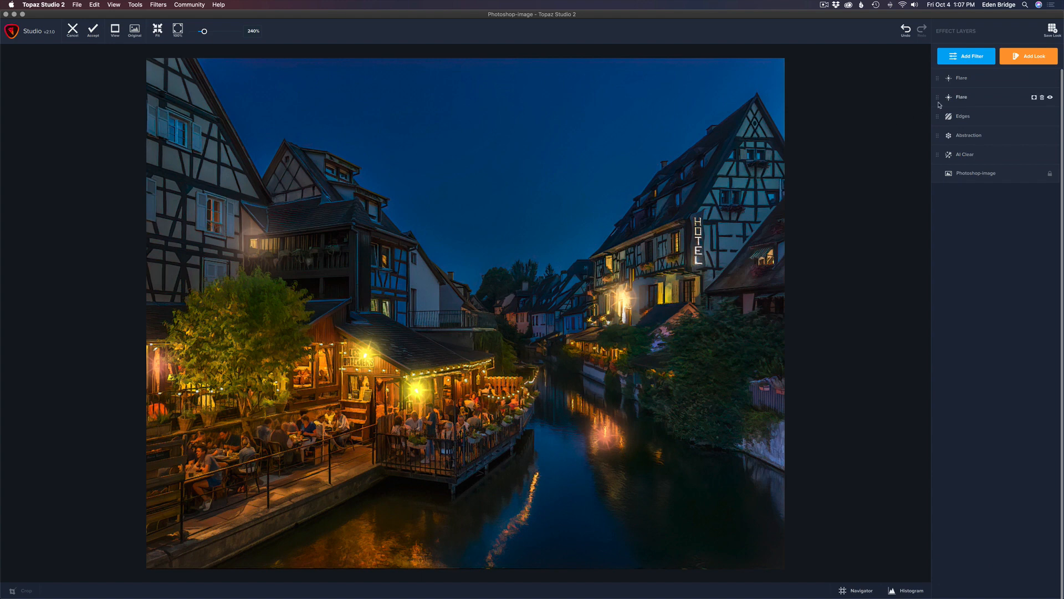
left_click(1050, 98)
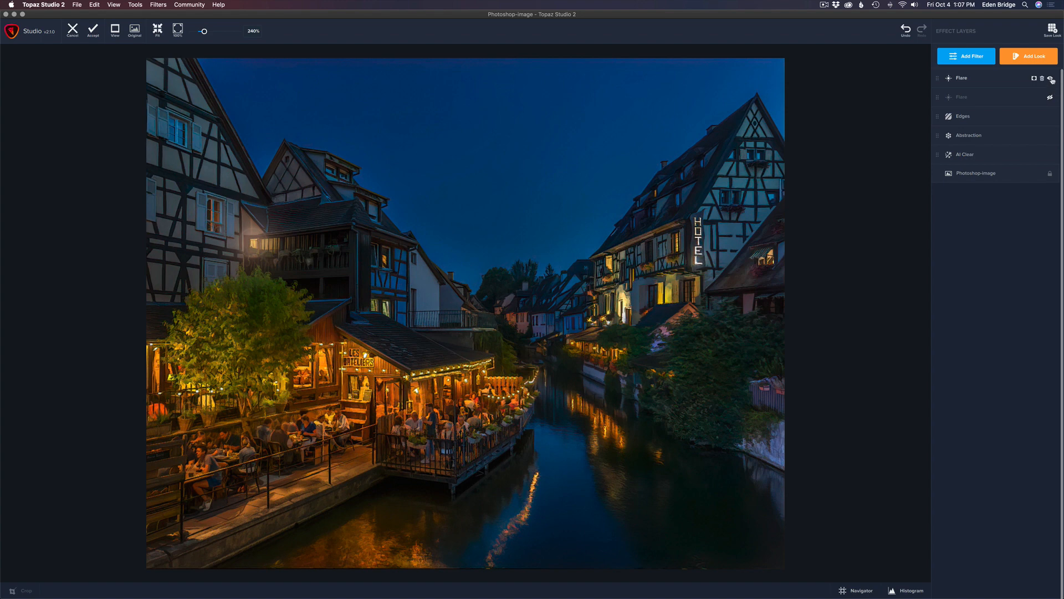
left_click(1051, 80)
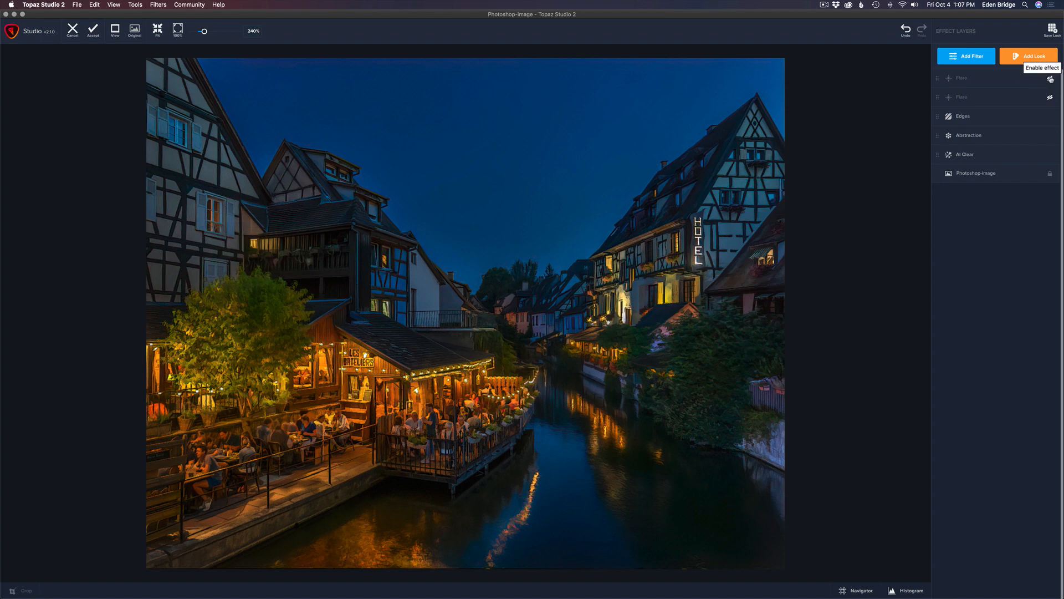
- Add a third Flare filter layer and let it place Standard stars automatically
left_click(966, 56)
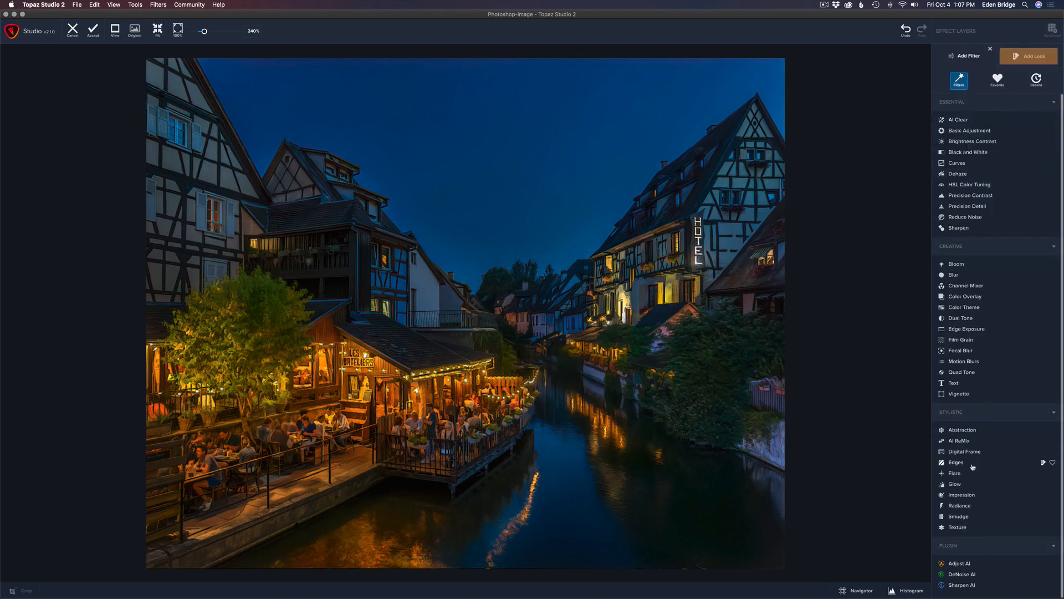
left_click(955, 473)
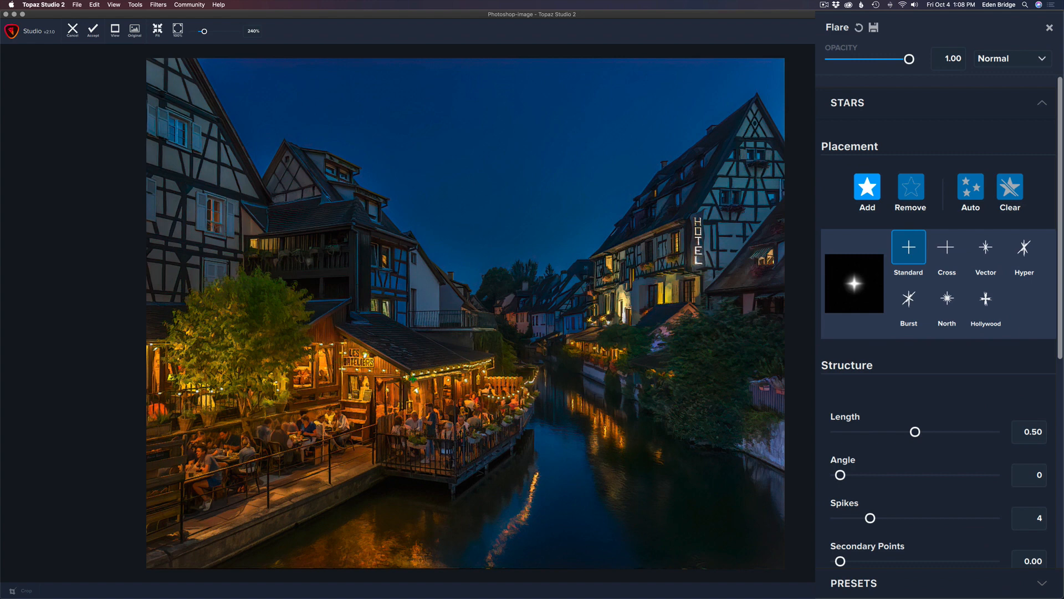
left_click(969, 193)
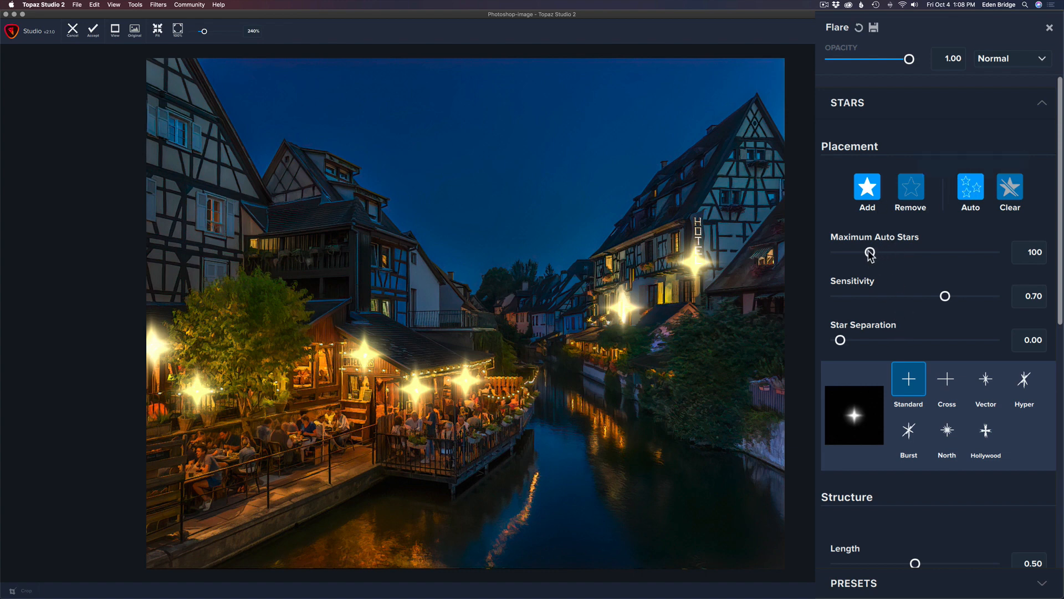
- Set Maximum Auto Stars to 480 and Sensitivity to 0.45 for the automatic stars, and increase their Star Separation
left_click_drag(870, 254, 985, 244)
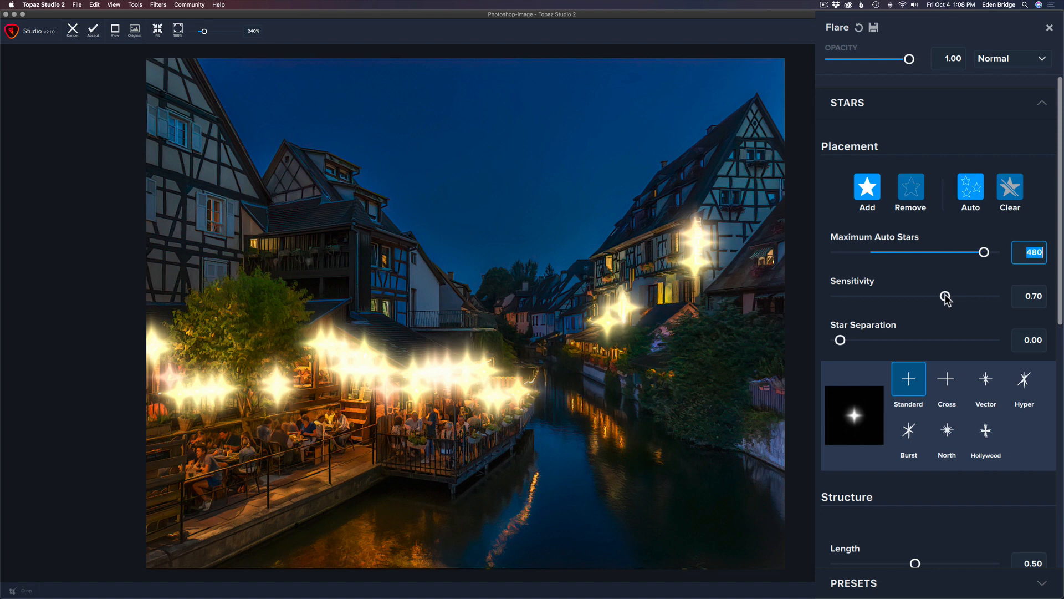
left_click_drag(946, 297, 969, 299)
left_click_drag(969, 297, 908, 297)
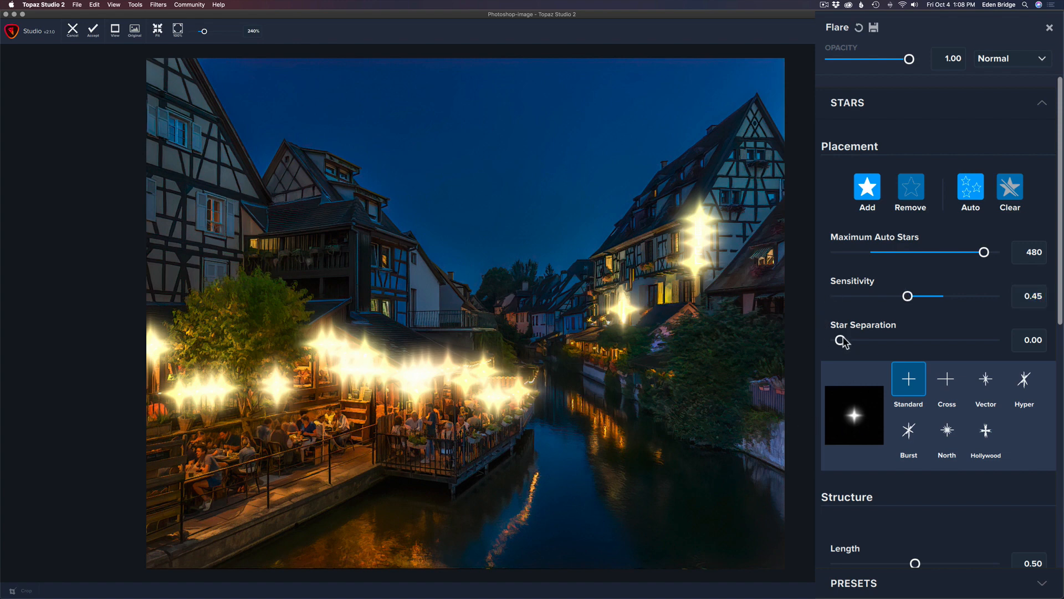
left_click_drag(840, 340, 883, 341)
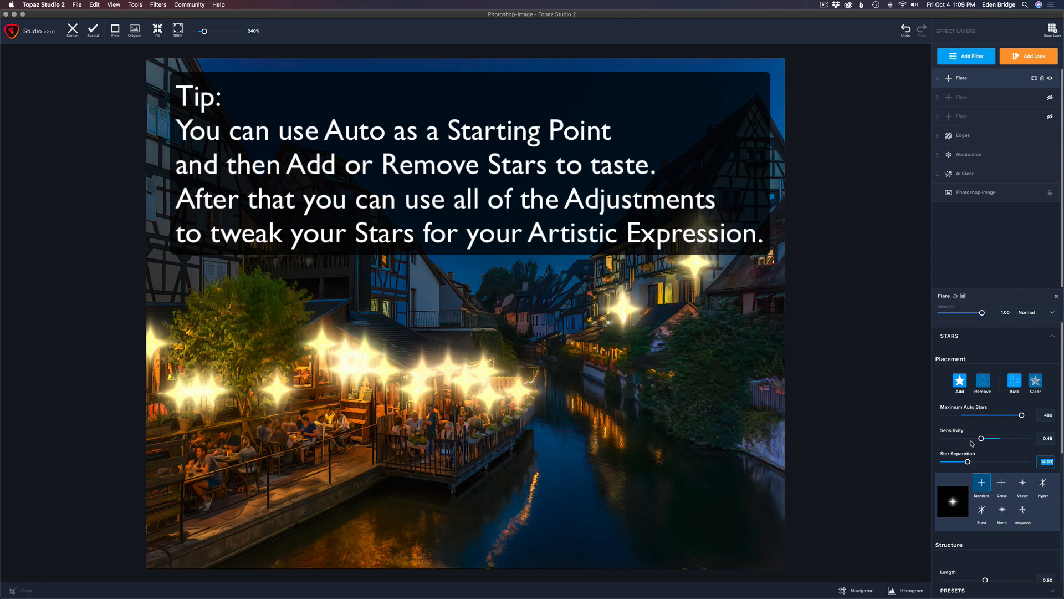
- Delete the Flare layer with the automatic stars and re-enable the two hand-placed Flare layers
left_click(1042, 78)
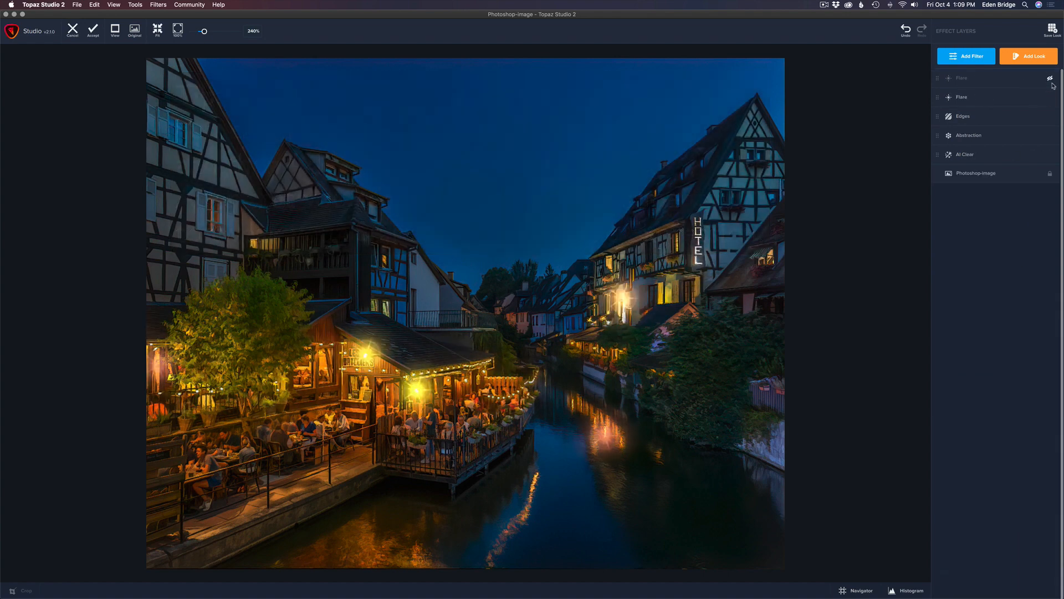
left_click(1049, 77)
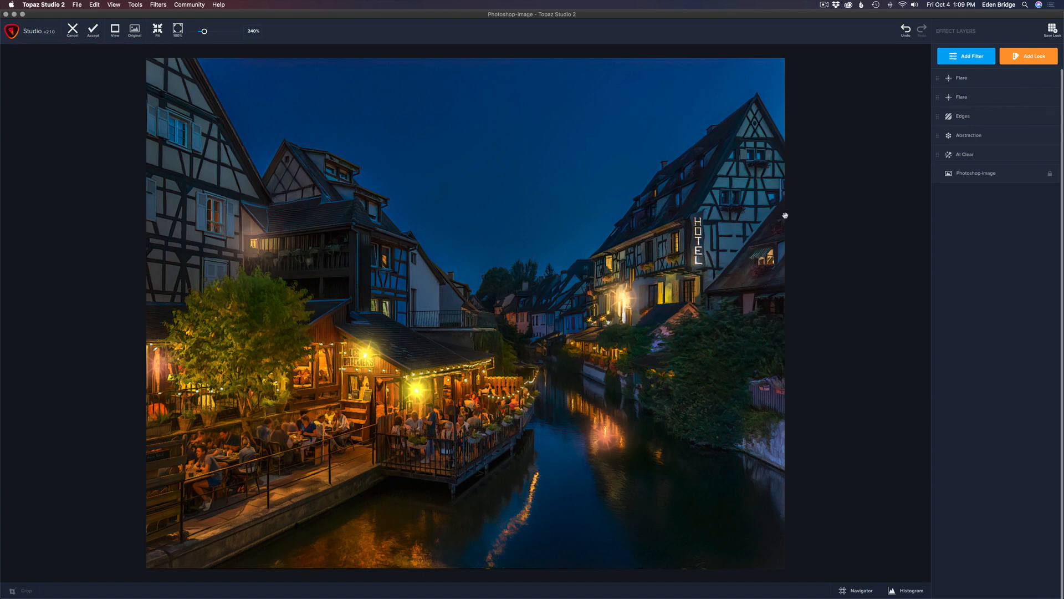
- Compare the finished edit with the original photo
left_click(515, 281)
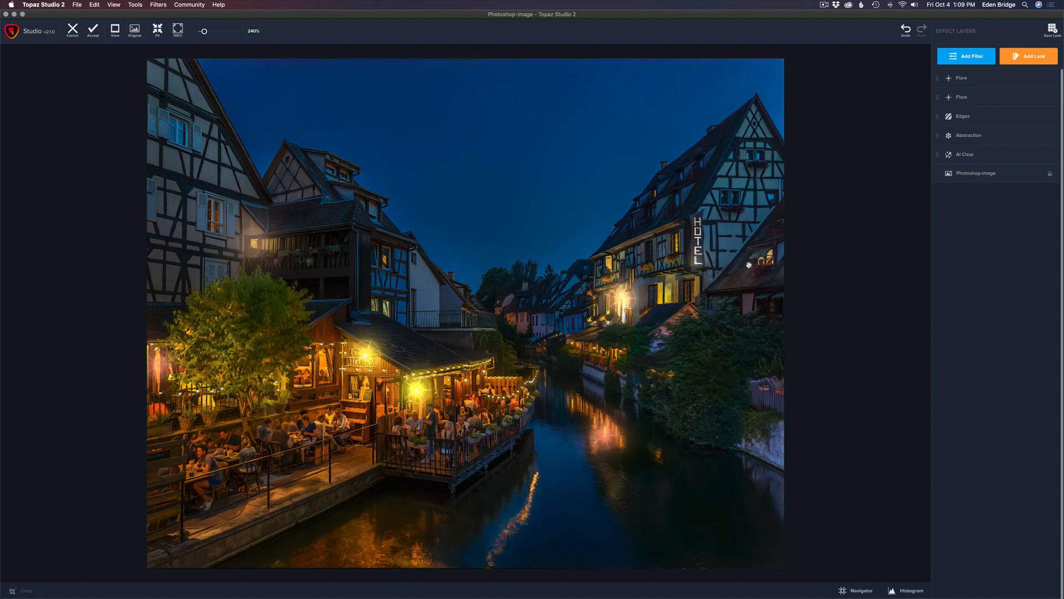
left_click(838, 252)
left_click(866, 264)
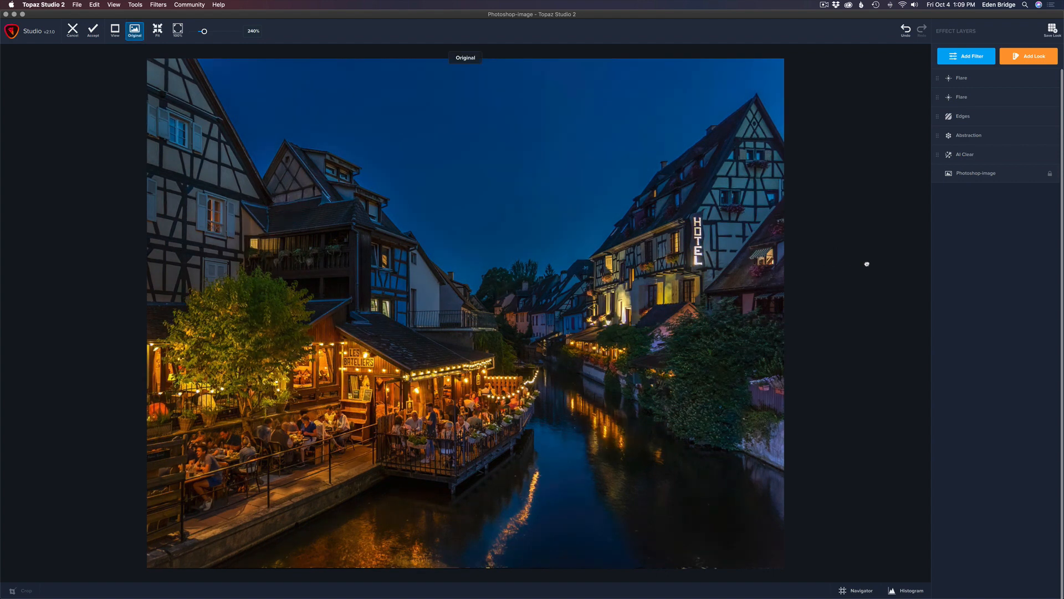